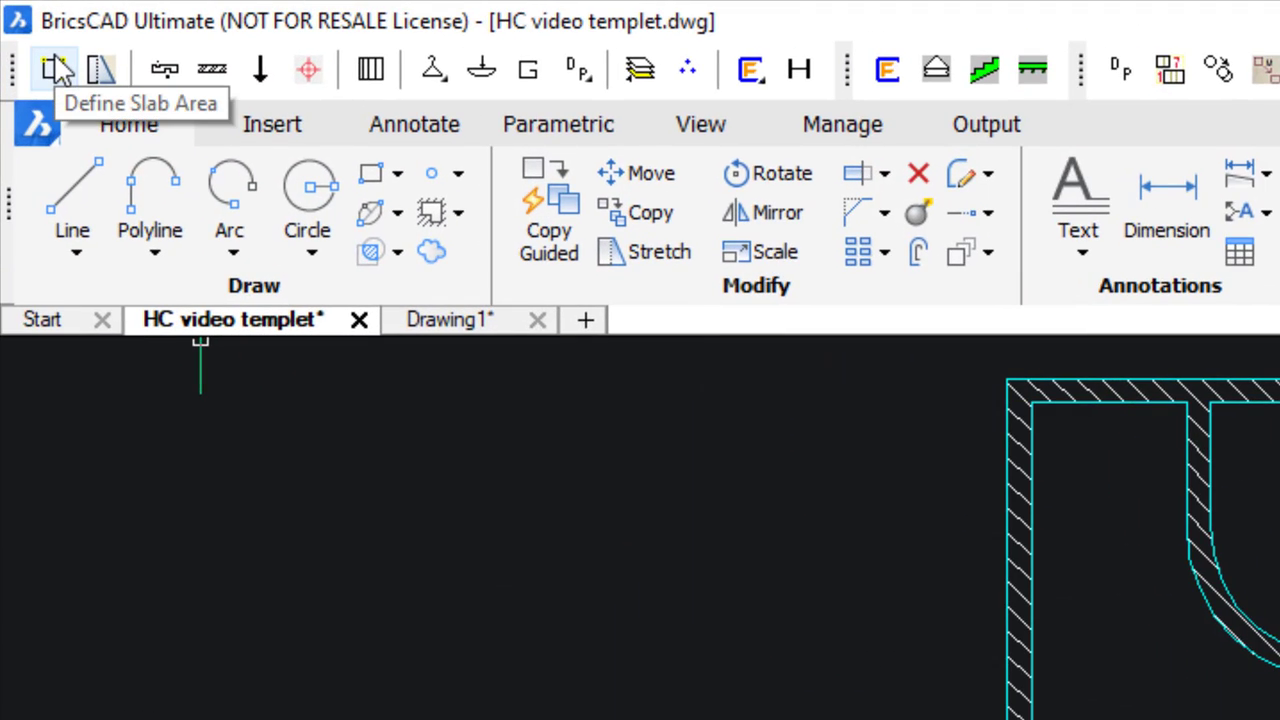
Step: Define a slab area with default profile HC200 1200 x 200 by picking inside the upper room
left_click(56, 69)
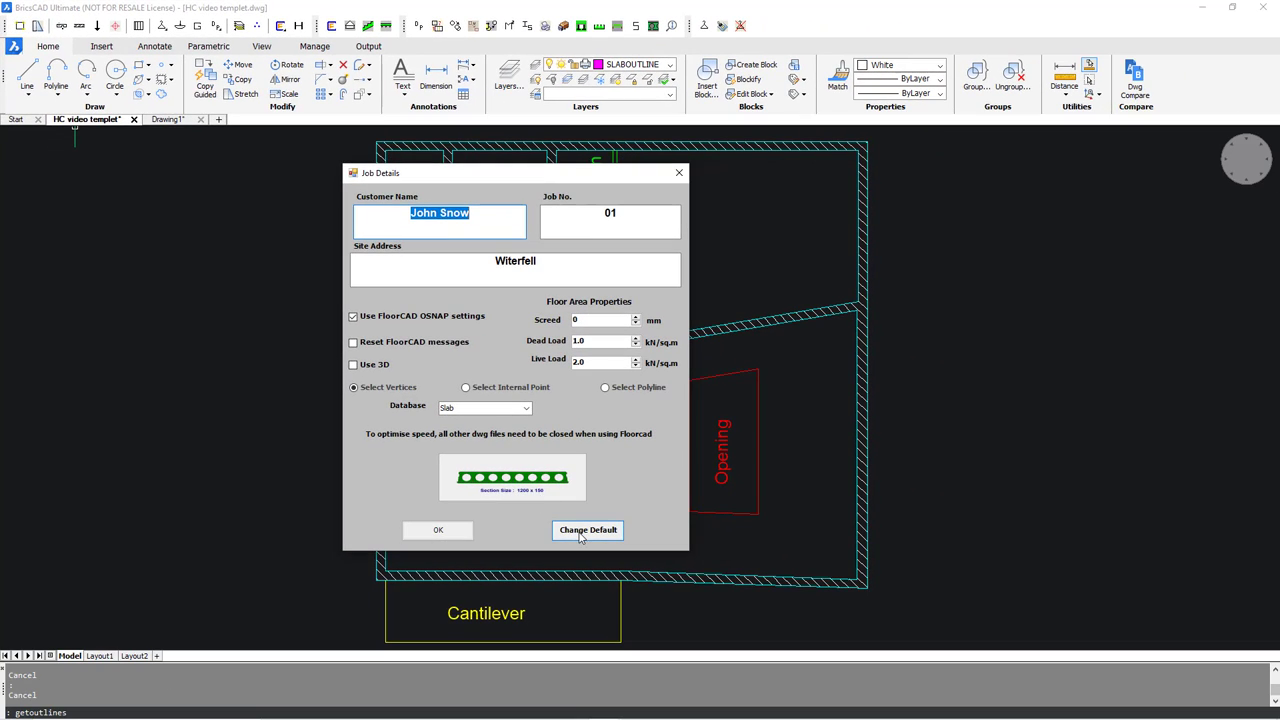
left_click(580, 533)
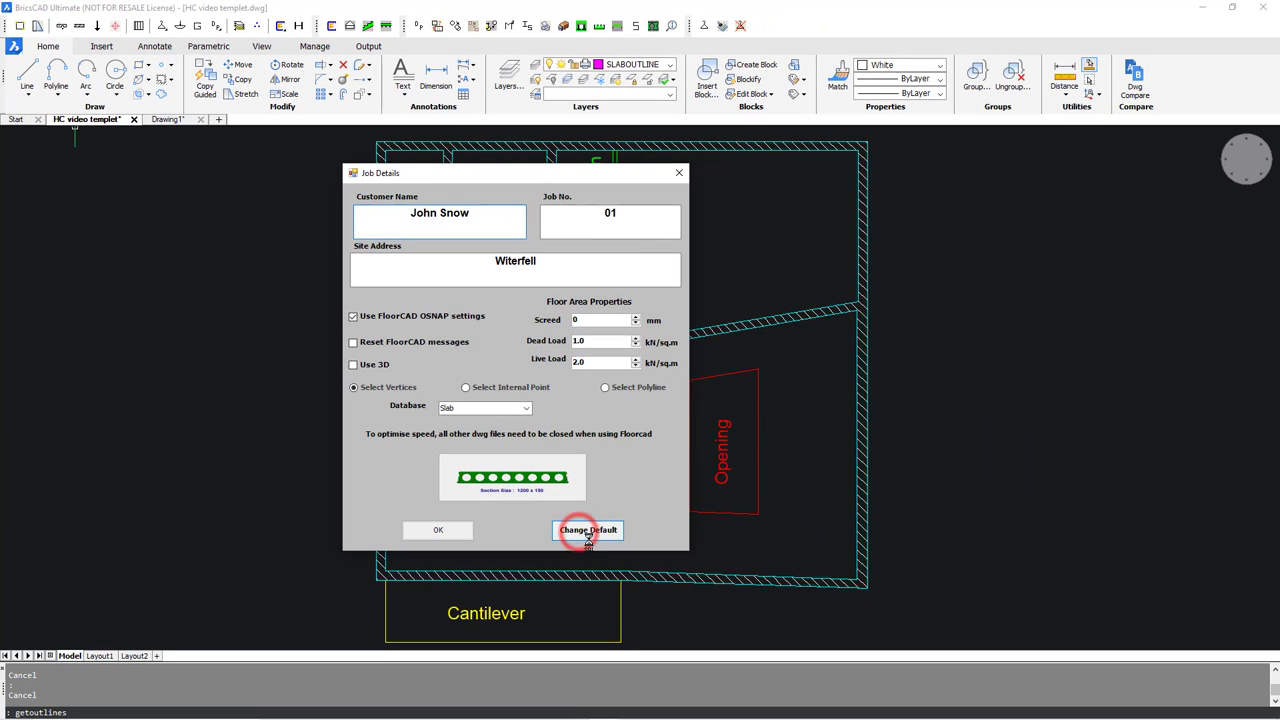
left_click(438, 502)
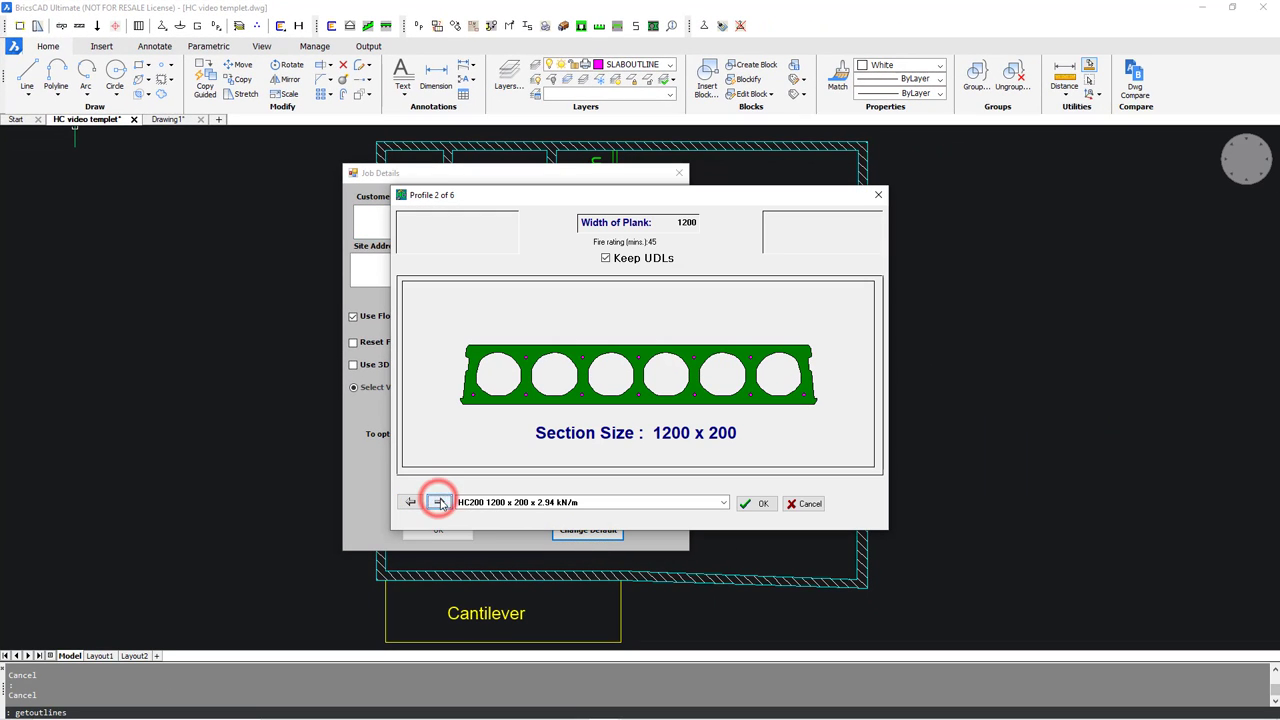
left_click(759, 506)
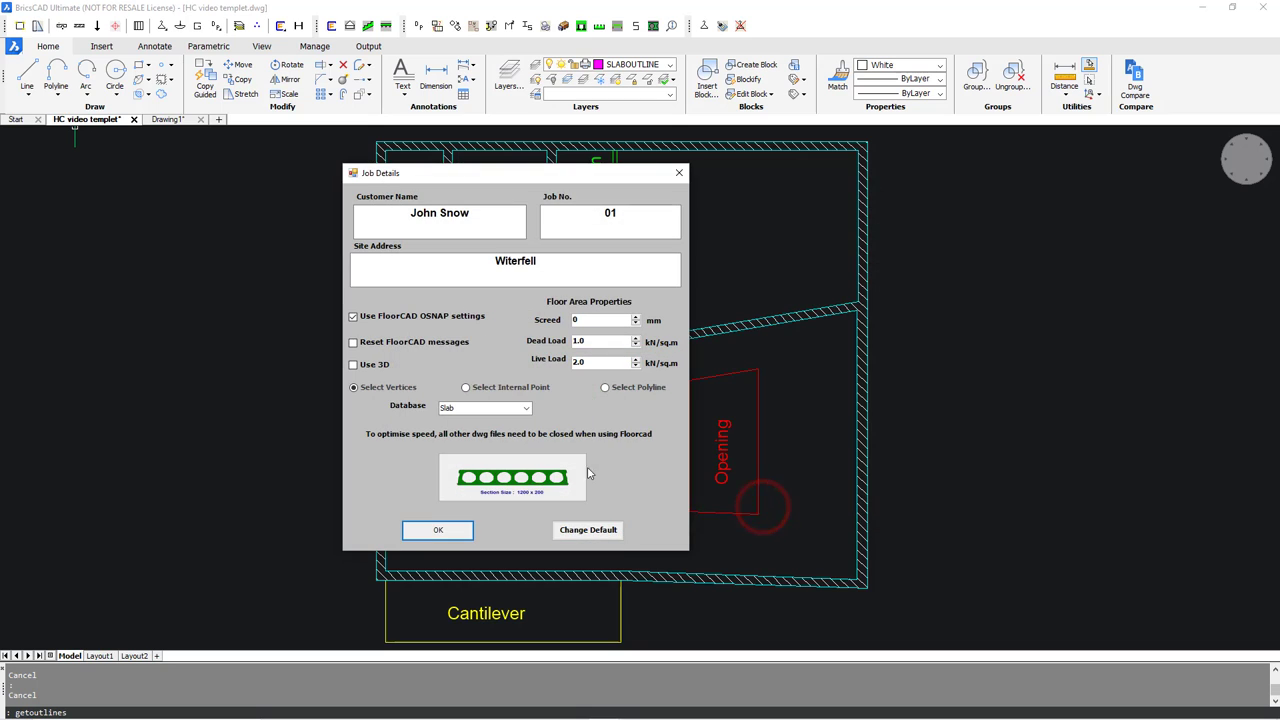
left_click(438, 530)
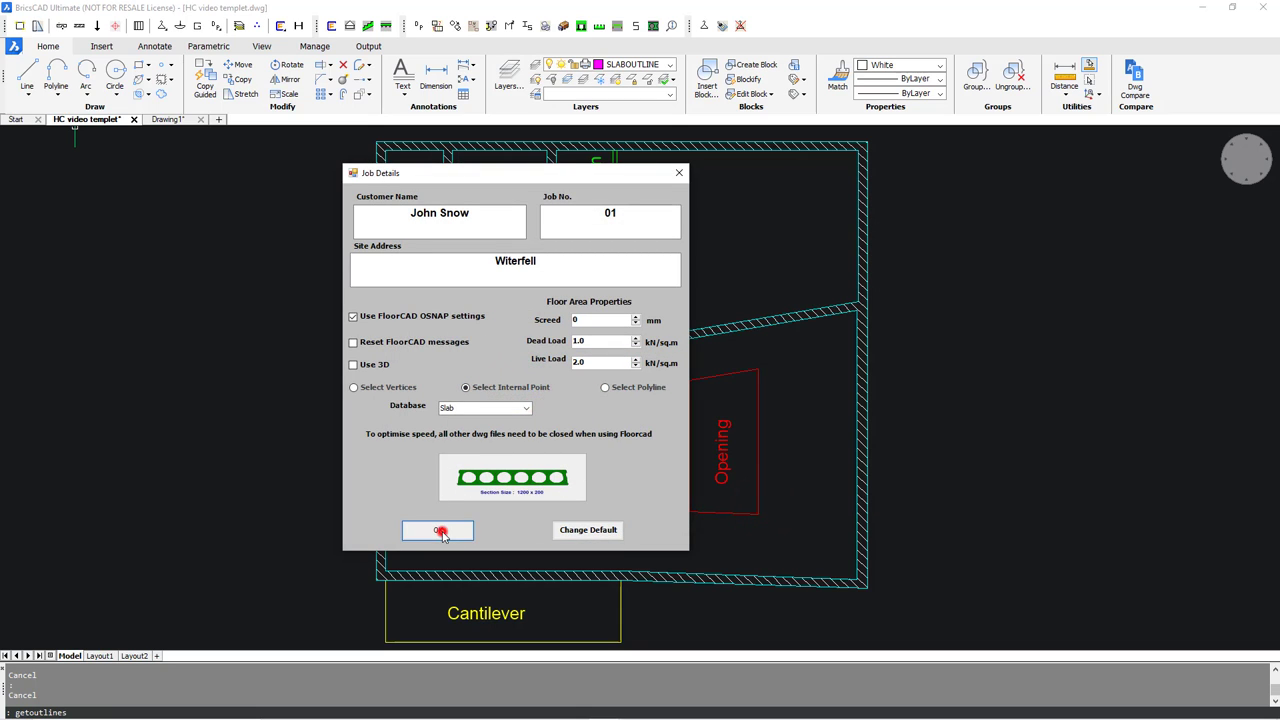
left_click(531, 320)
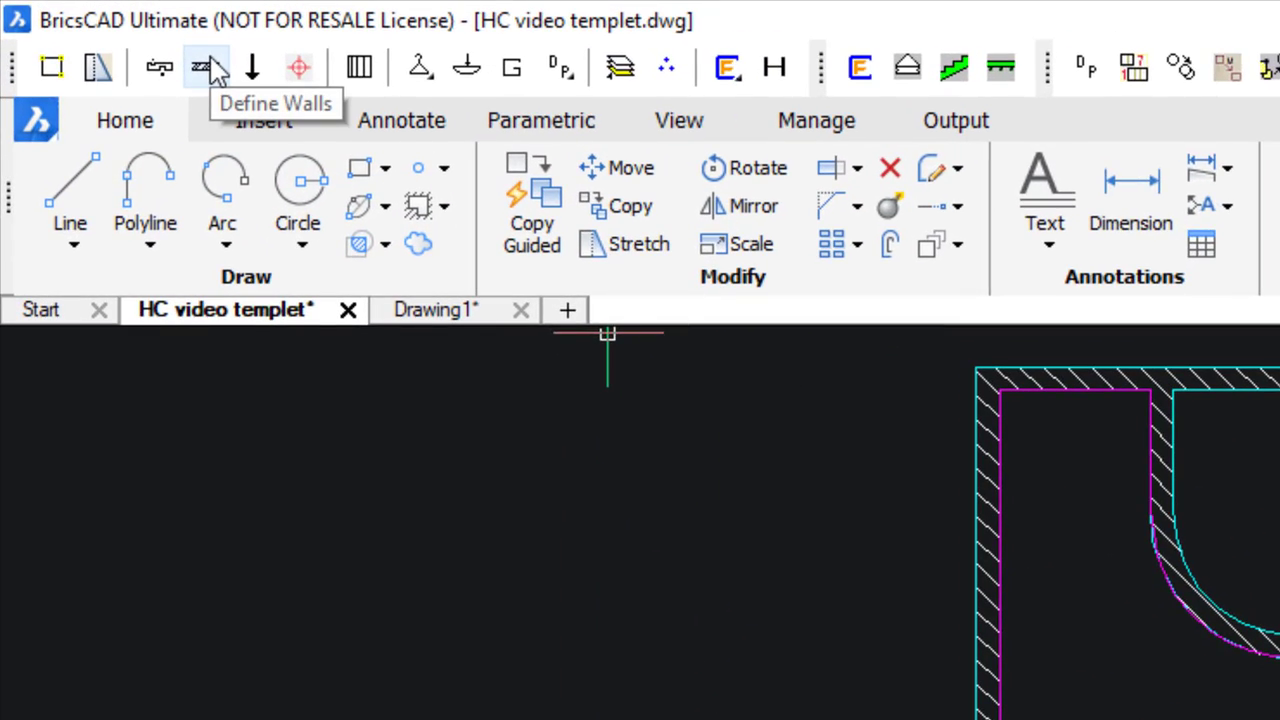
Step: Add Wall_No_1 to the upper bay, from the corner to the top wall, with 7.0 kN/m dead and 0.0 live load
left_click(208, 66)
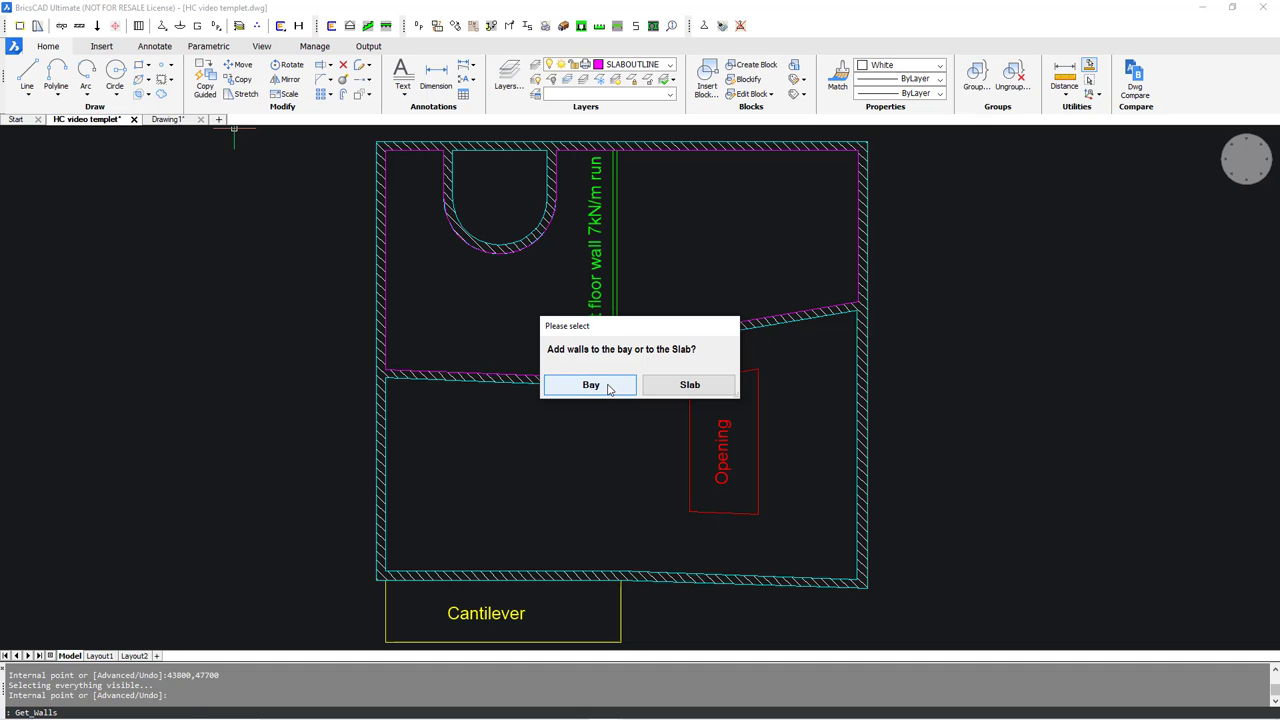
left_click(591, 385)
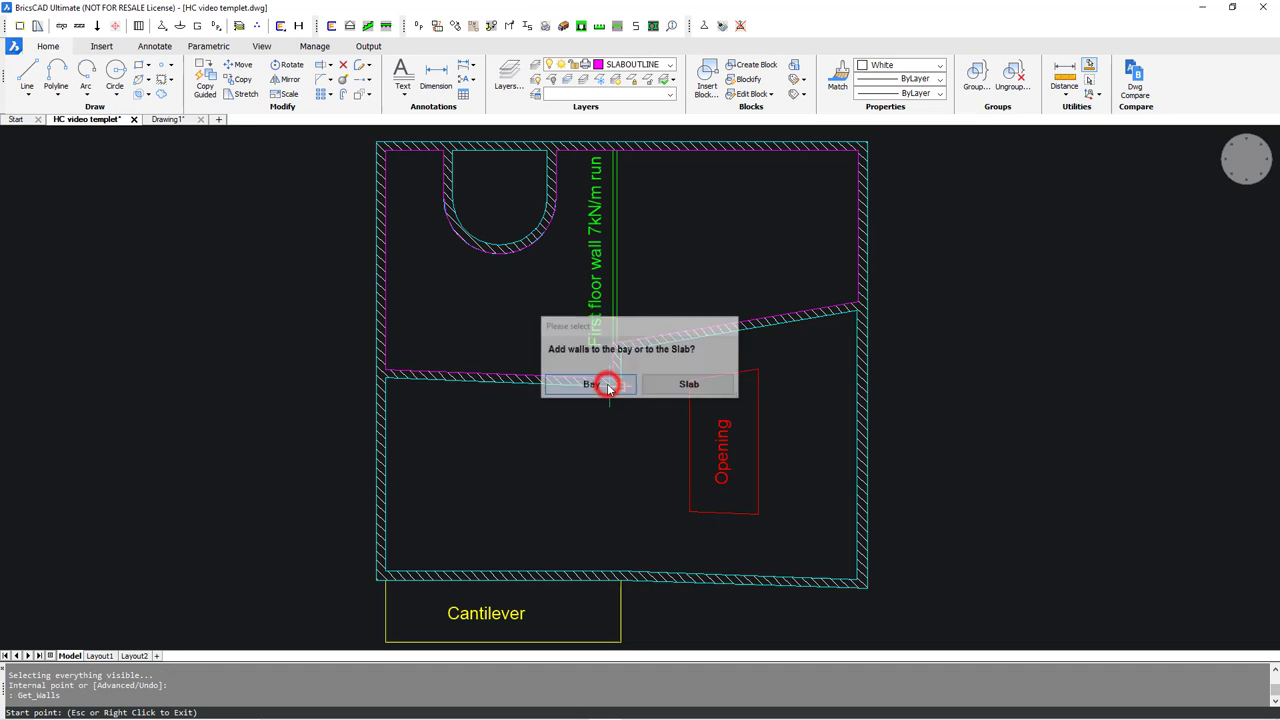
scroll(612, 382, "up", 5)
left_click(621, 381)
scroll(621, 381, "down", 4)
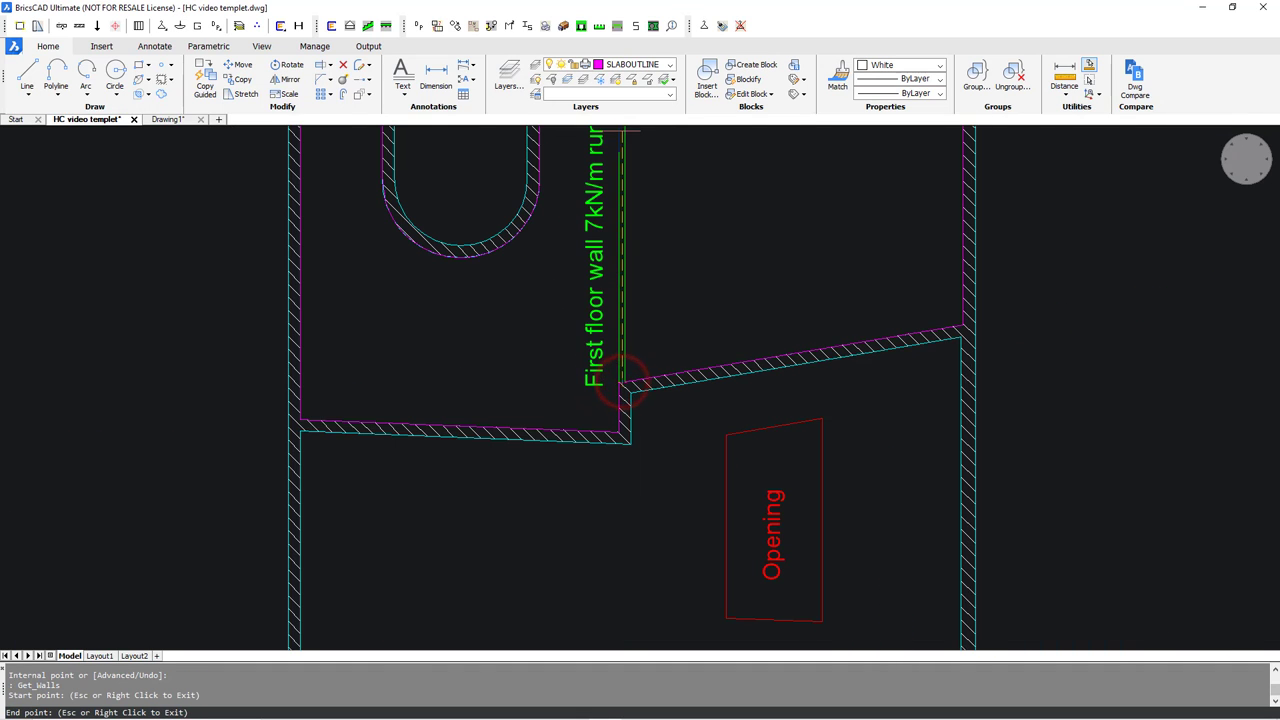
scroll(626, 285, "up", 5)
left_click(650, 322)
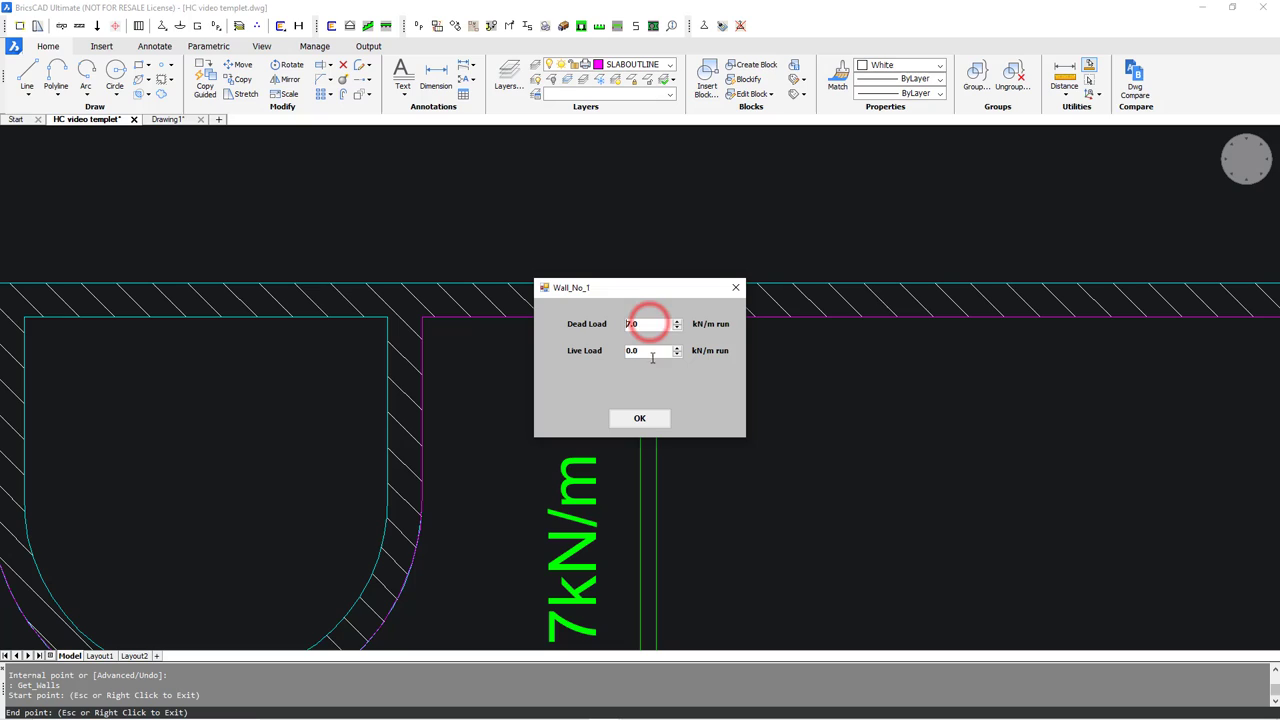
left_click(639, 418)
scroll(640, 420, "down", 3)
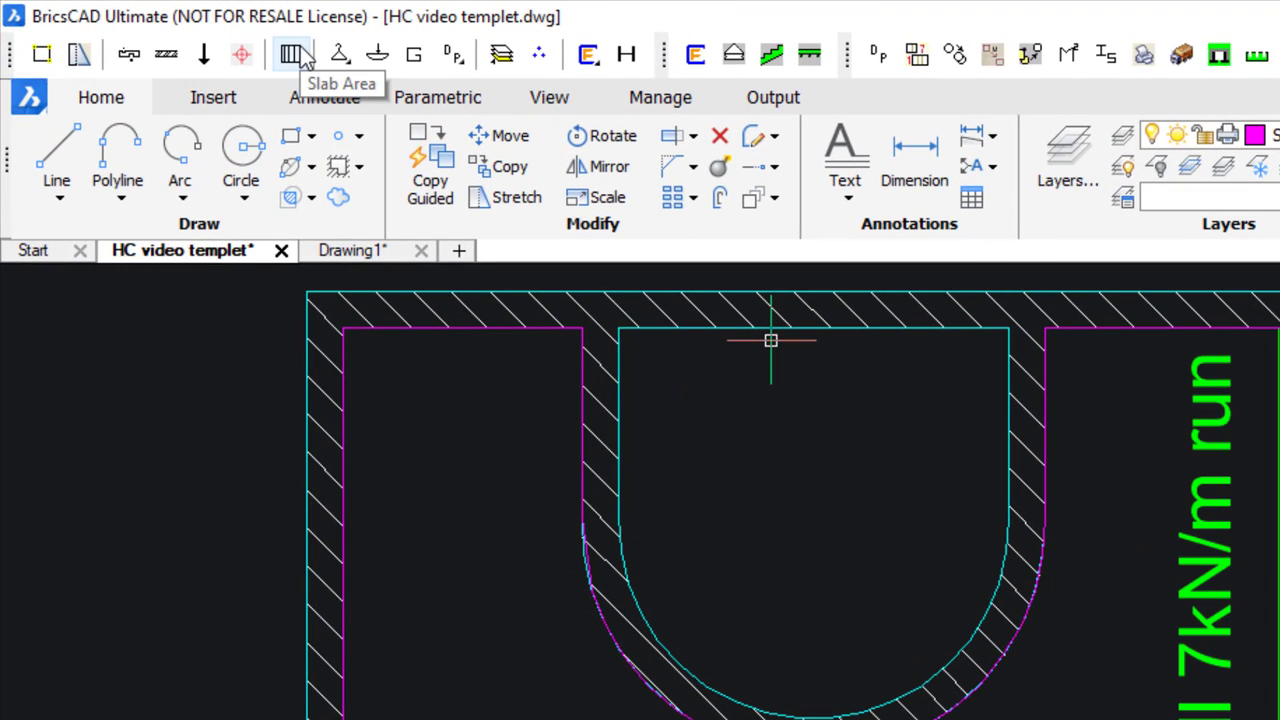
Step: Set the upper bay's span direction across the bay with 100 mm start and end bearings
left_click(300, 56)
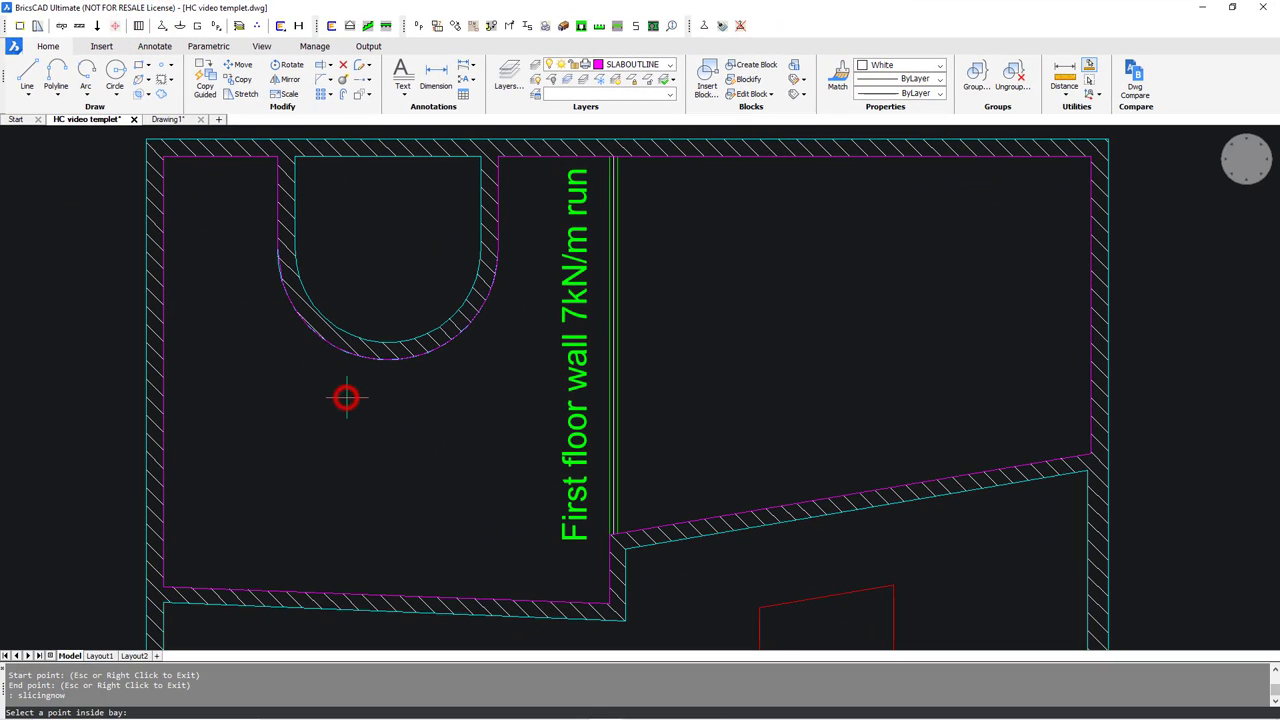
left_click(346, 398)
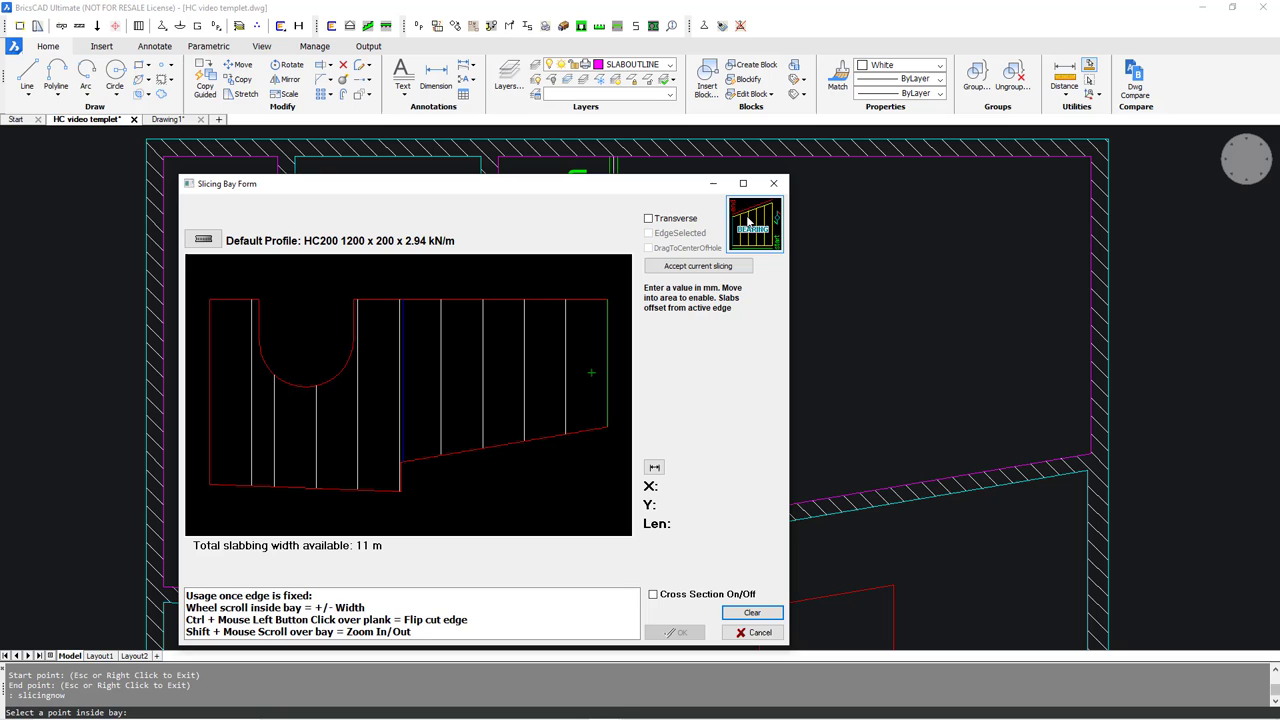
left_click(748, 222)
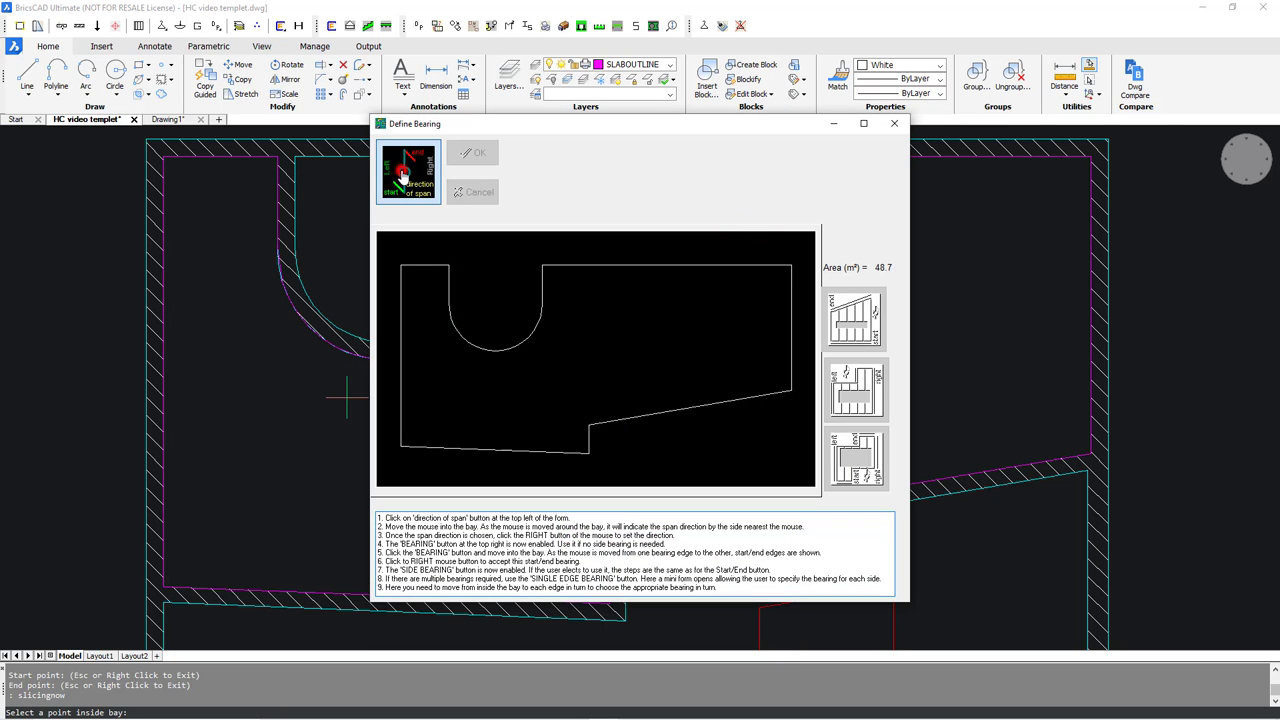
left_click(402, 173)
right_click(415, 329)
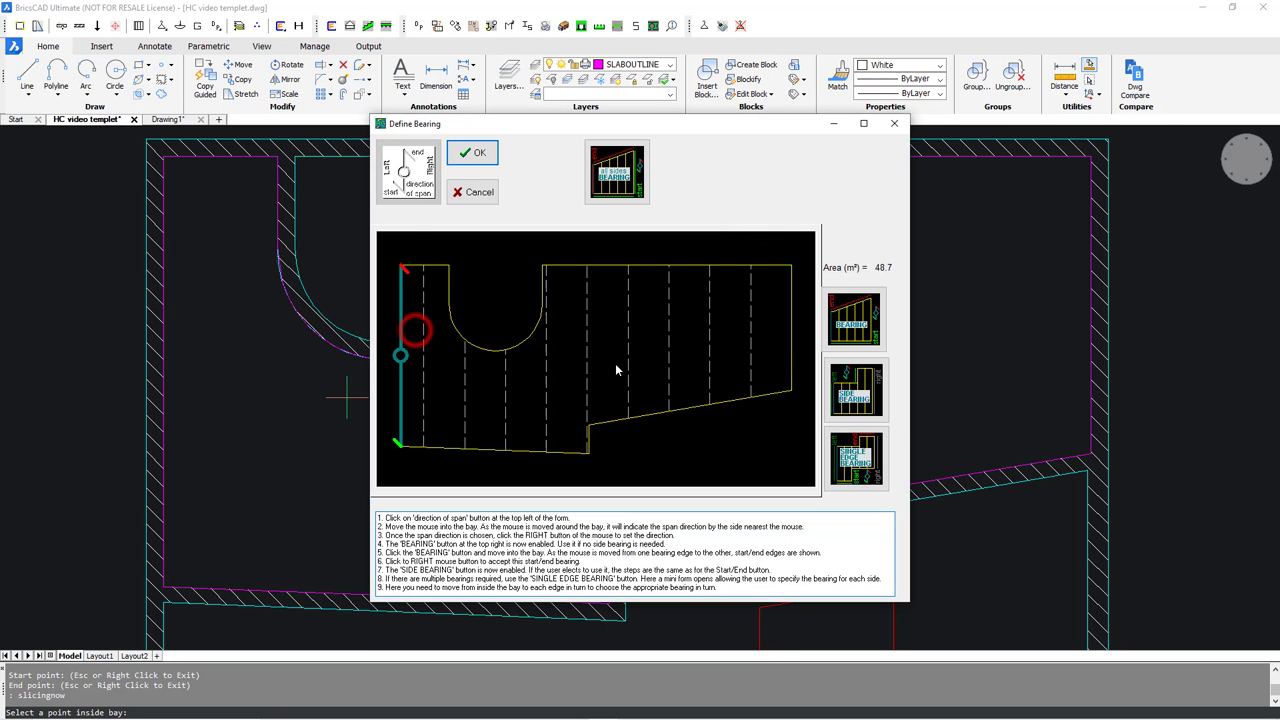
left_click(866, 322)
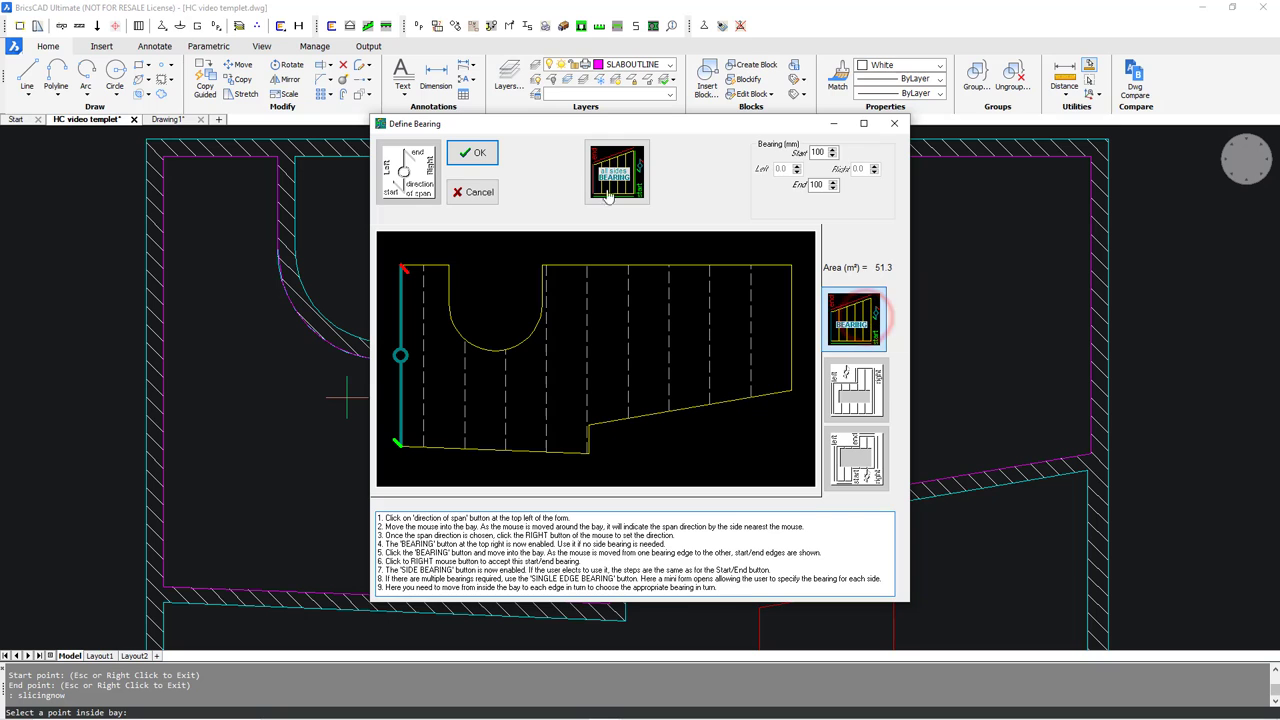
left_click(463, 151)
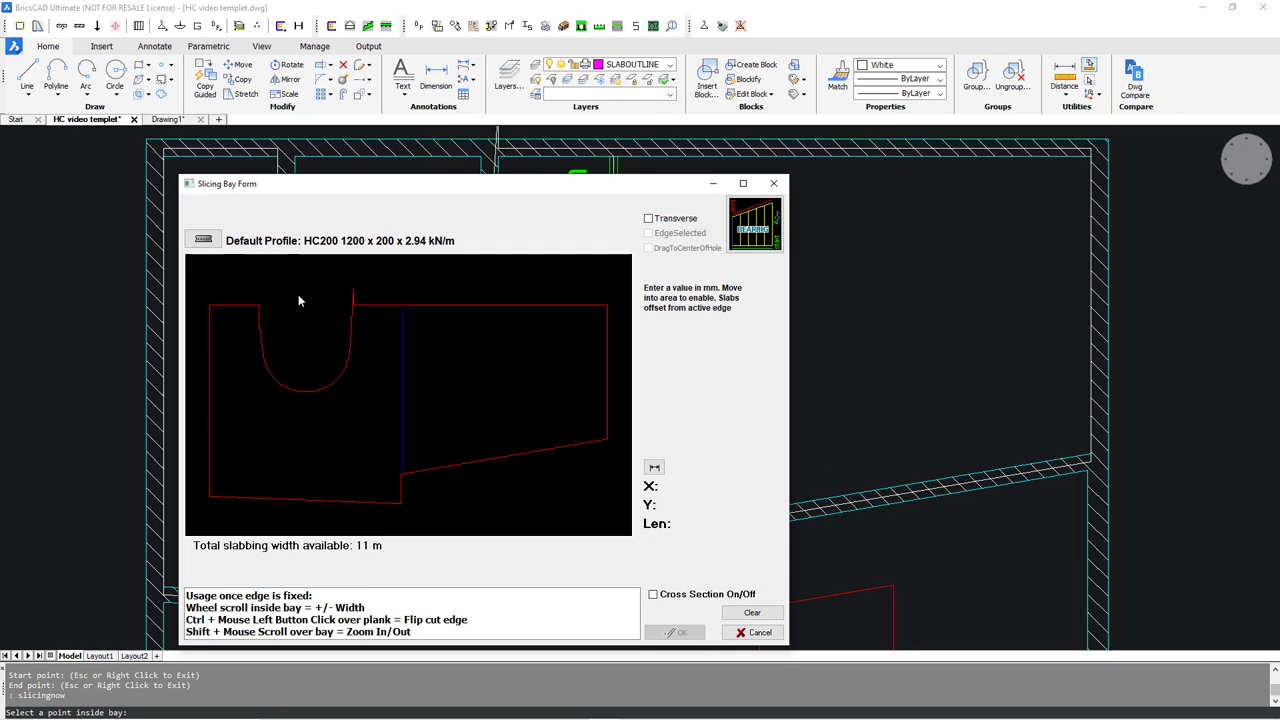
Step: Fix the slicing from the bay's edge and mid-split the narrow edge slab into 706 / 706
left_click(298, 300)
left_click(256, 320)
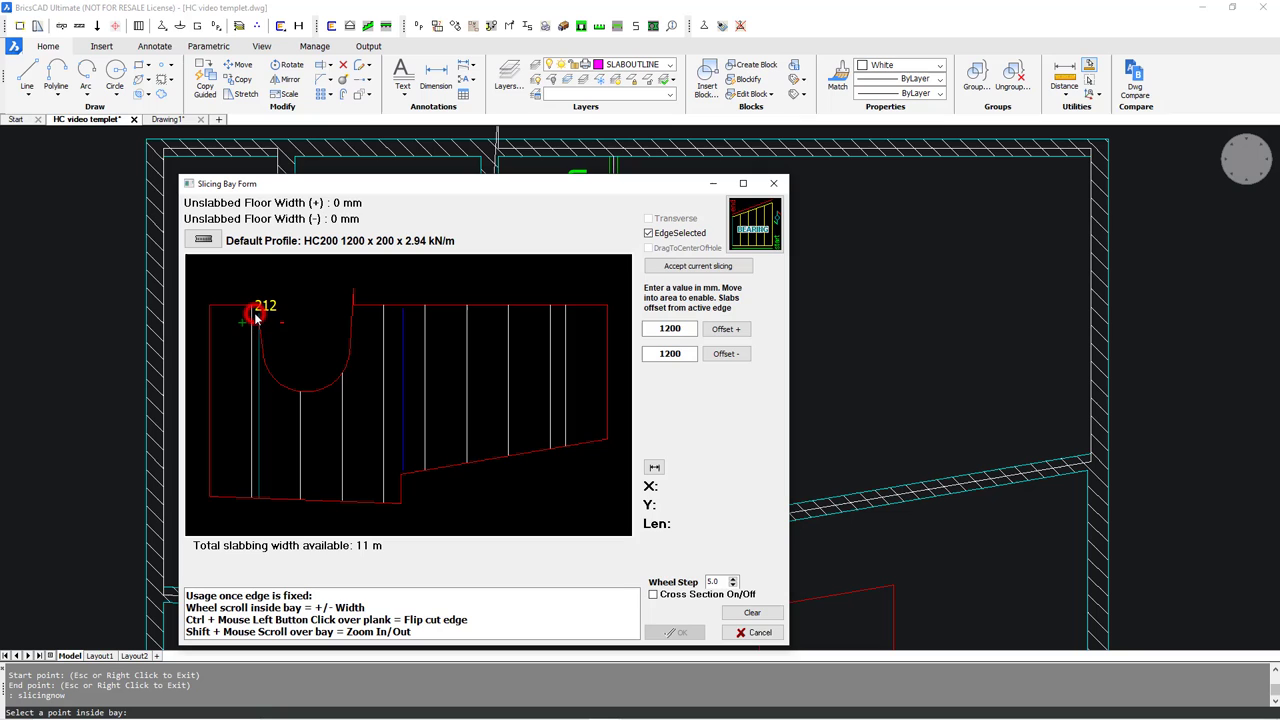
left_click(252, 323)
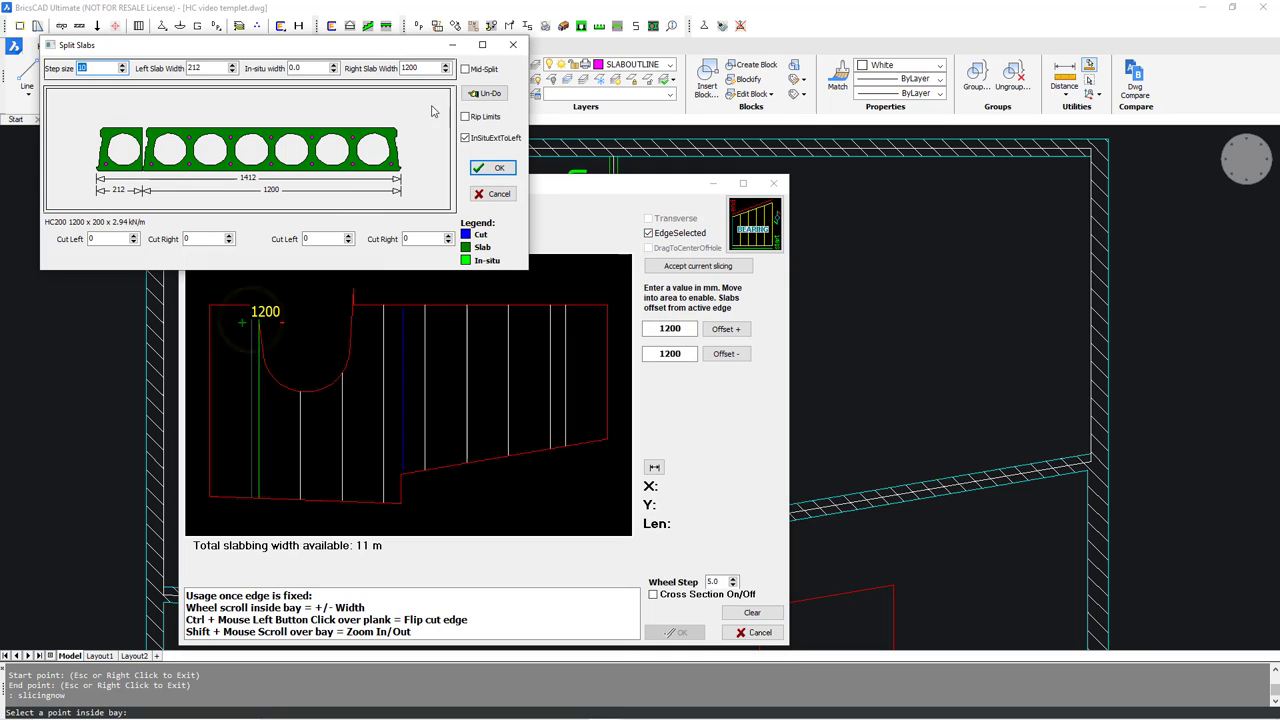
left_click(465, 69)
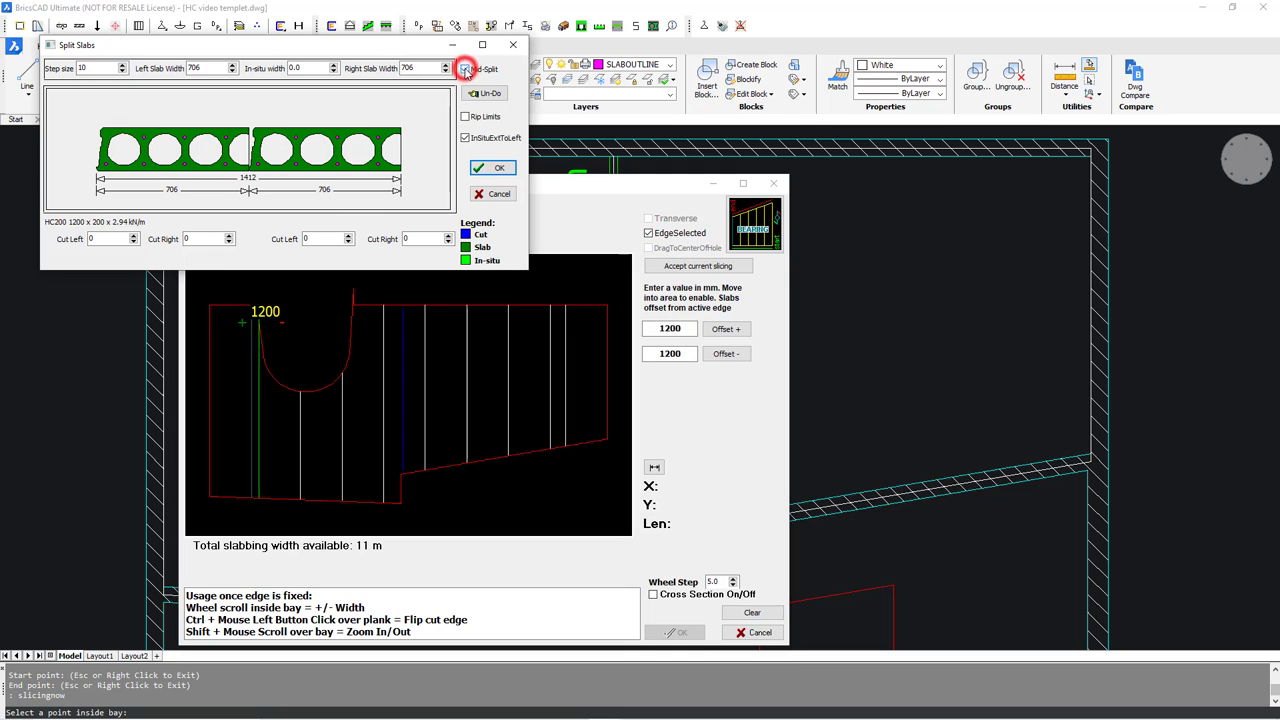
left_click(498, 167)
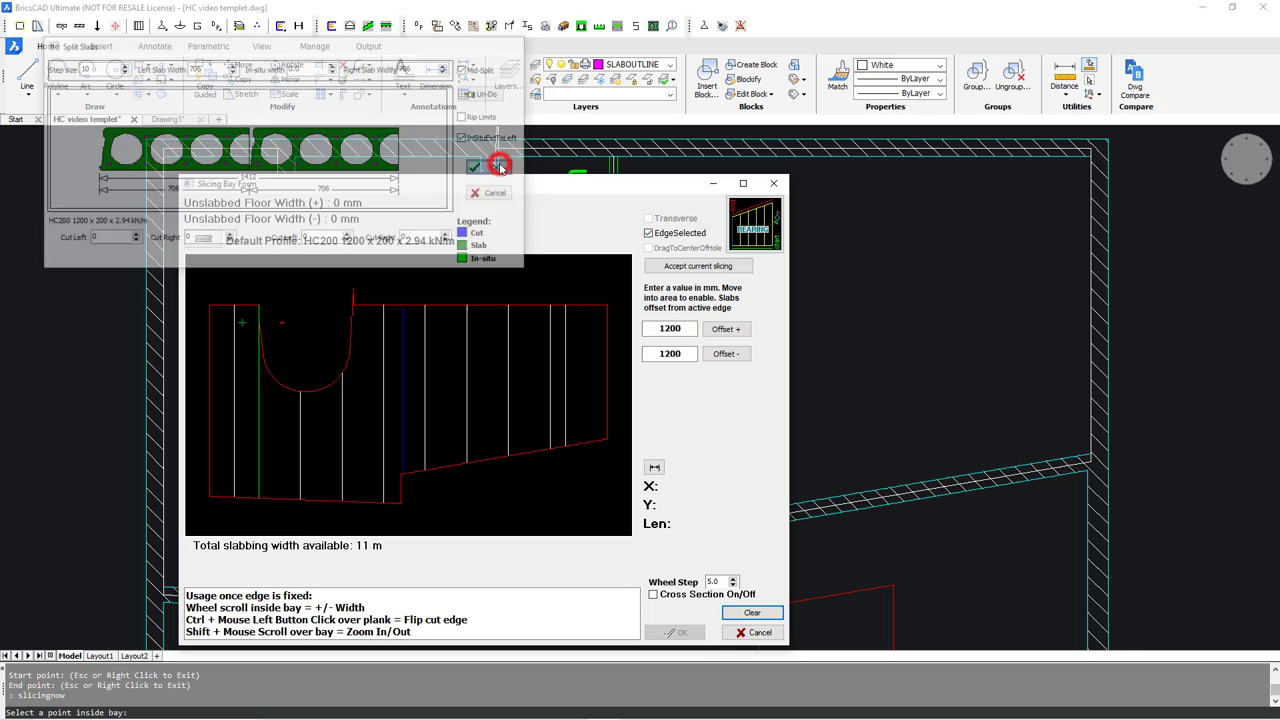
Step: Show the planks in cross section, accept the current slicing and place the planks in the plan
left_click(655, 595)
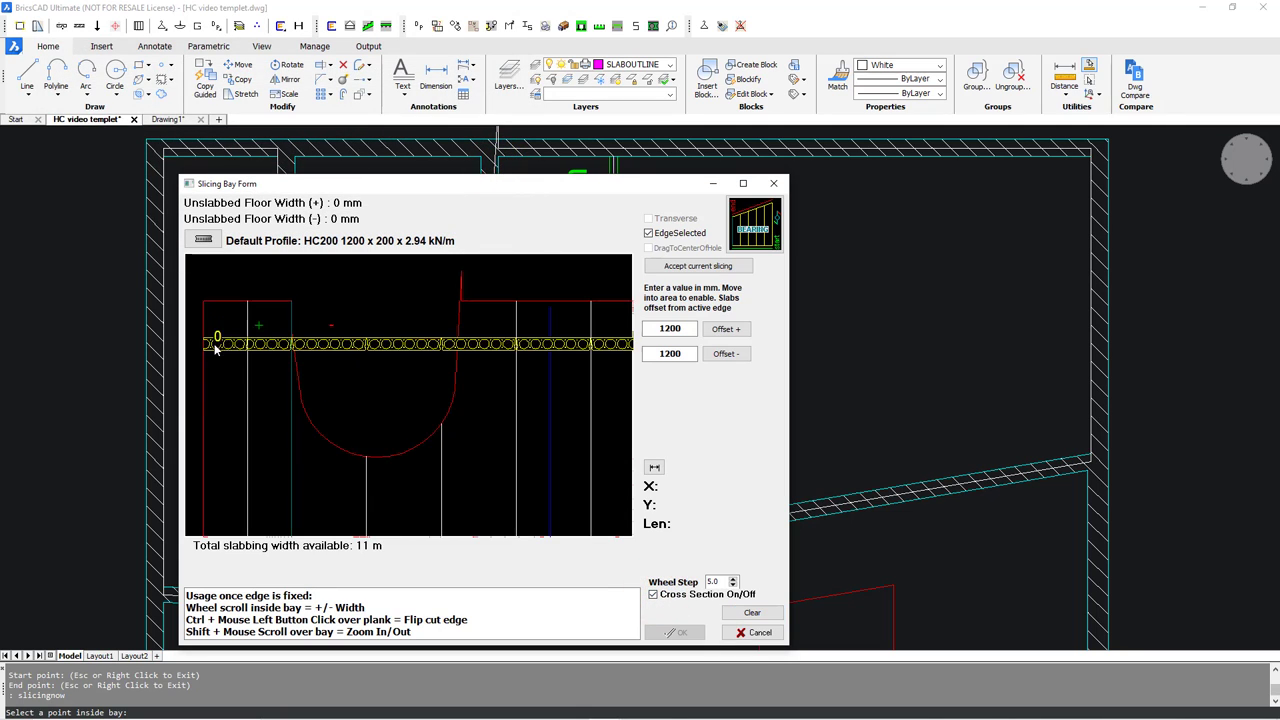
left_click(231, 500)
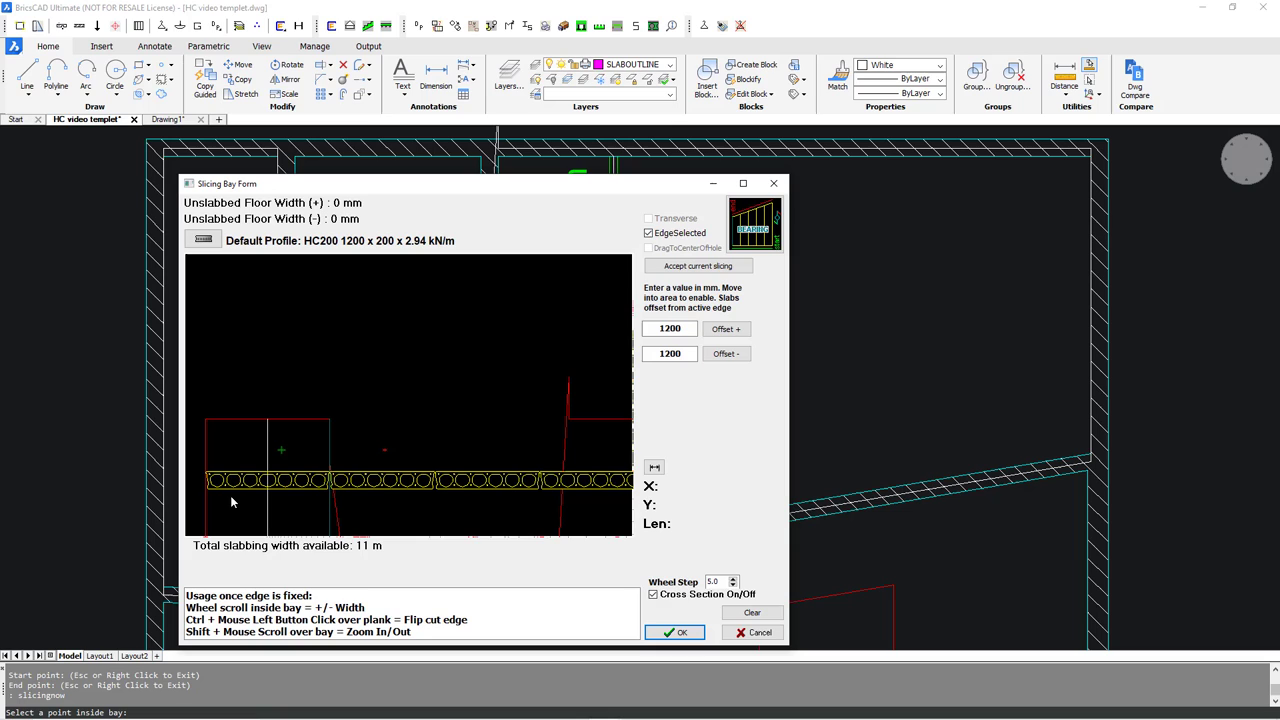
left_click(695, 266)
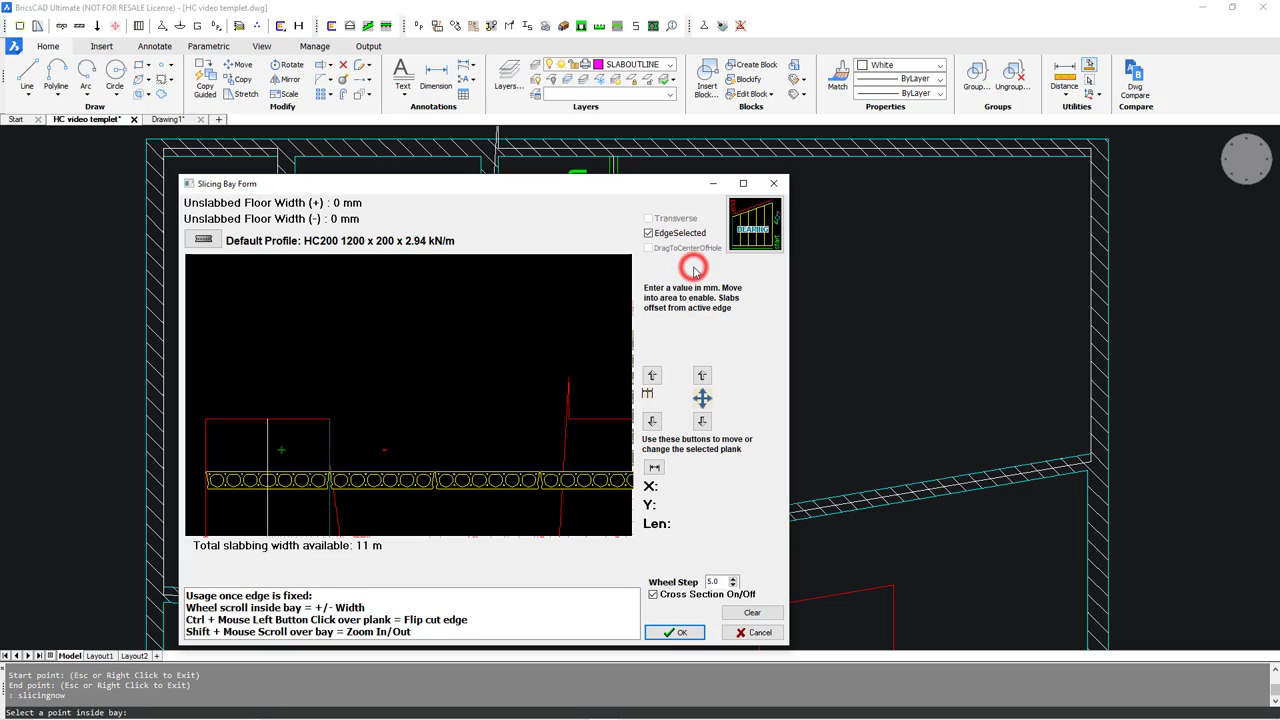
left_click(677, 632)
scroll(657, 409, "up", 5)
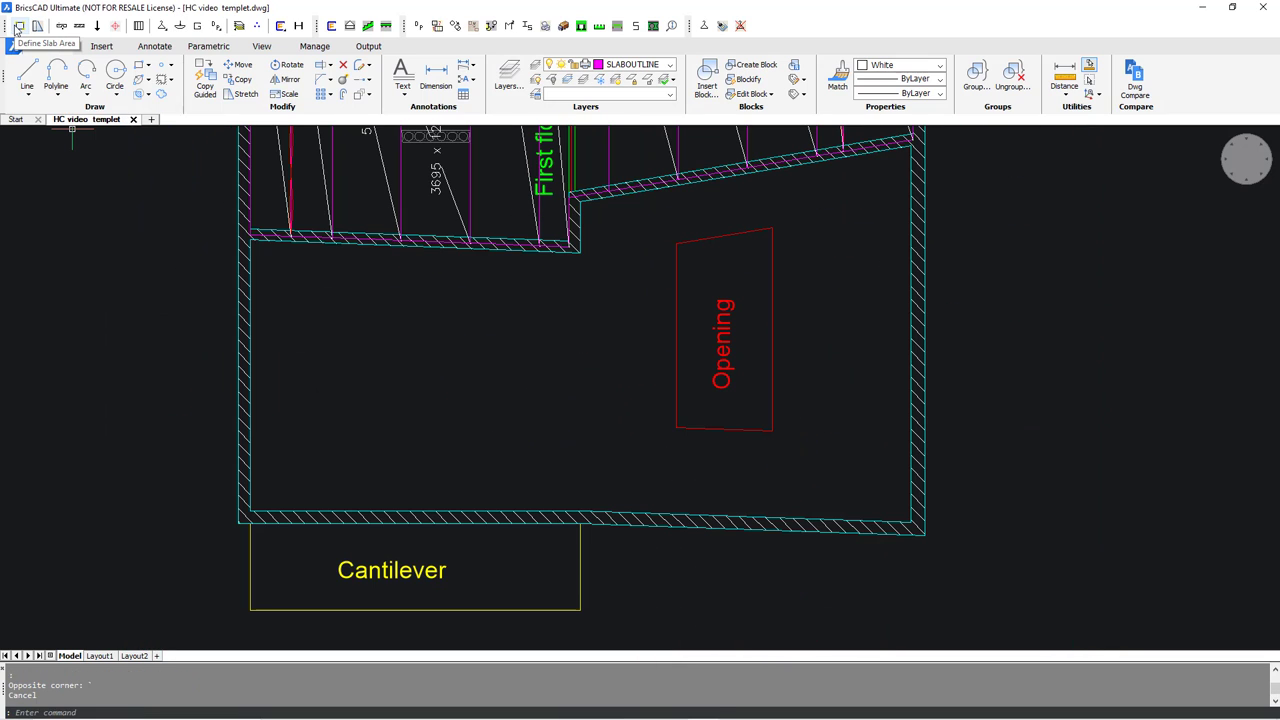
Step: Trace the lower bay outline by vertices around the cantilever and stepped top wall, closing with C
left_click(18, 26)
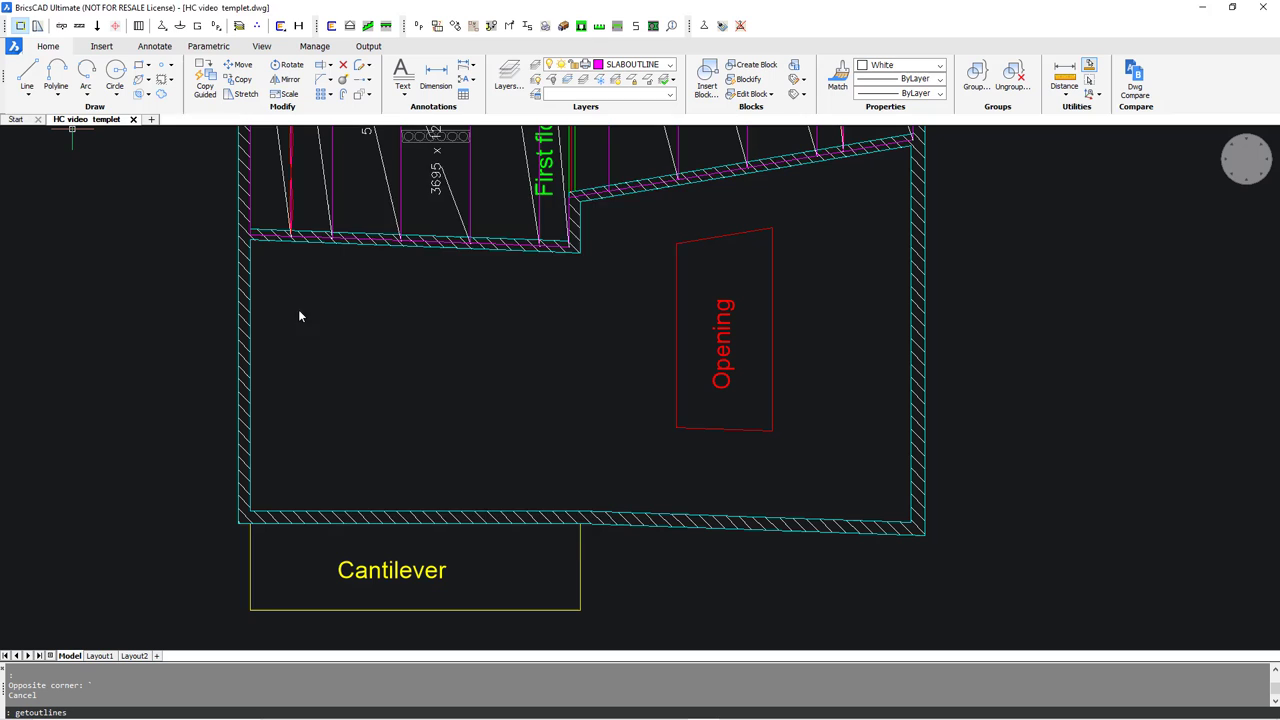
left_click(437, 531)
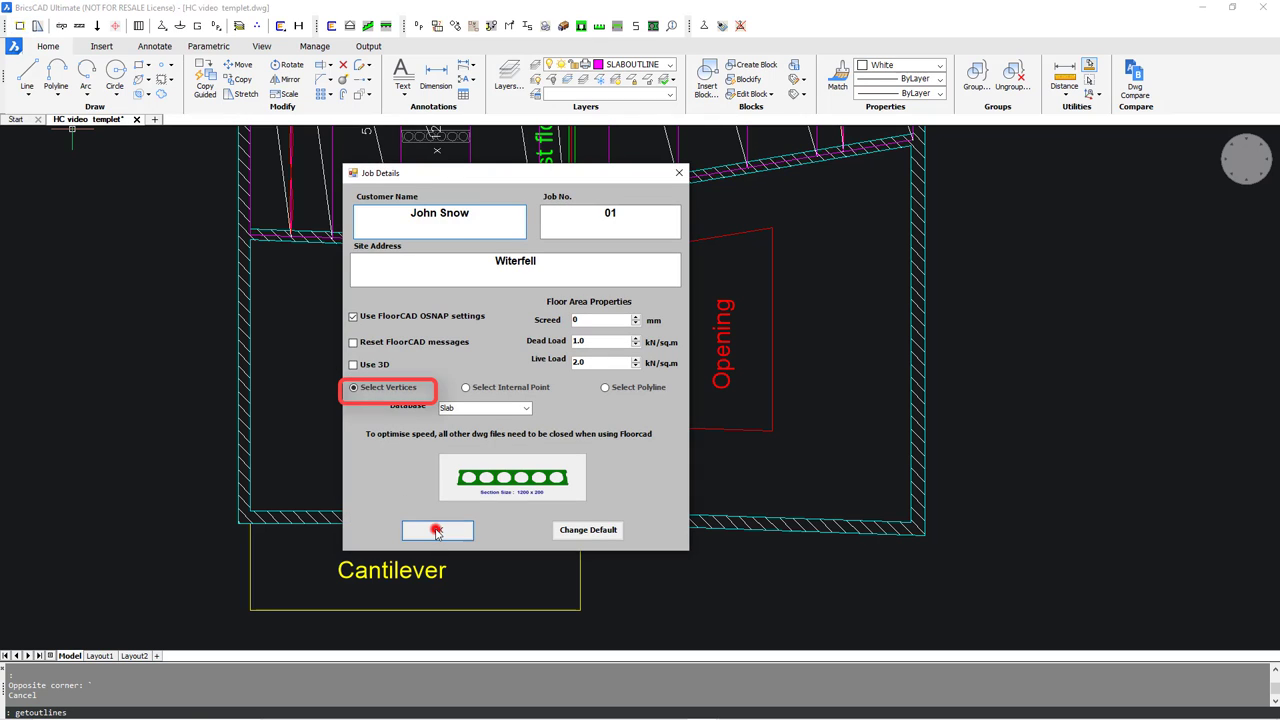
left_click(250, 240)
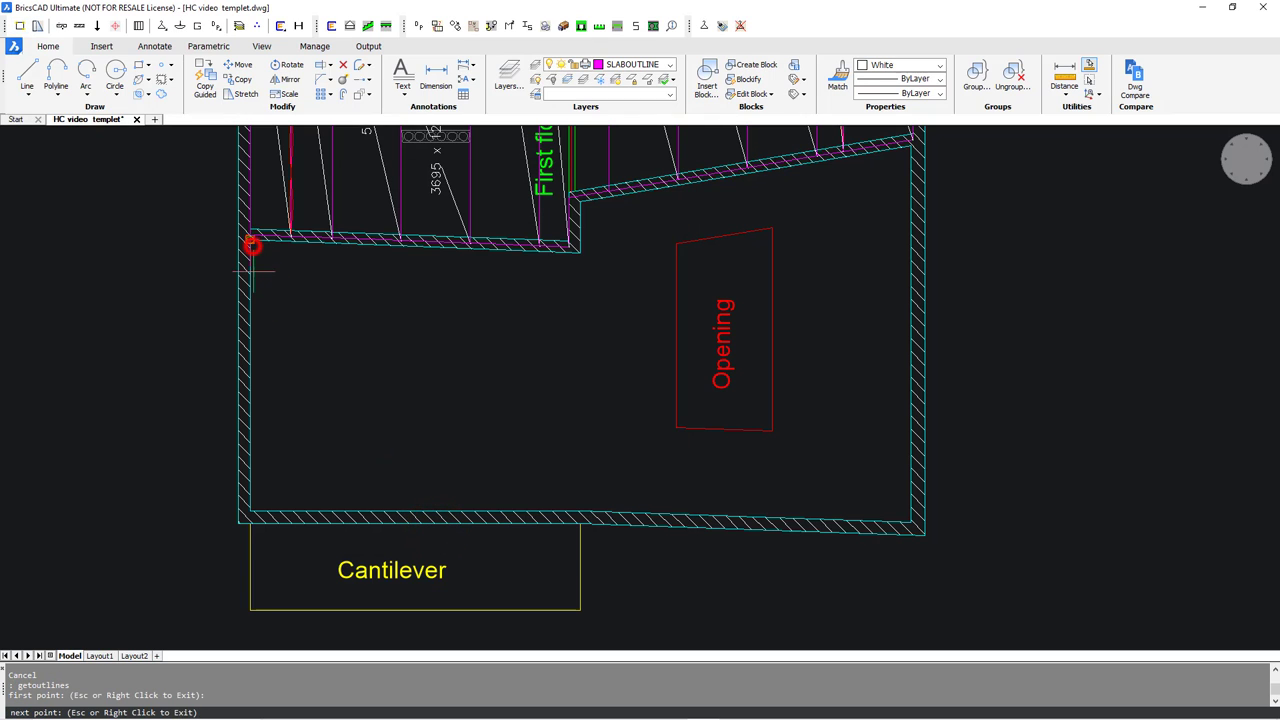
left_click(250, 610)
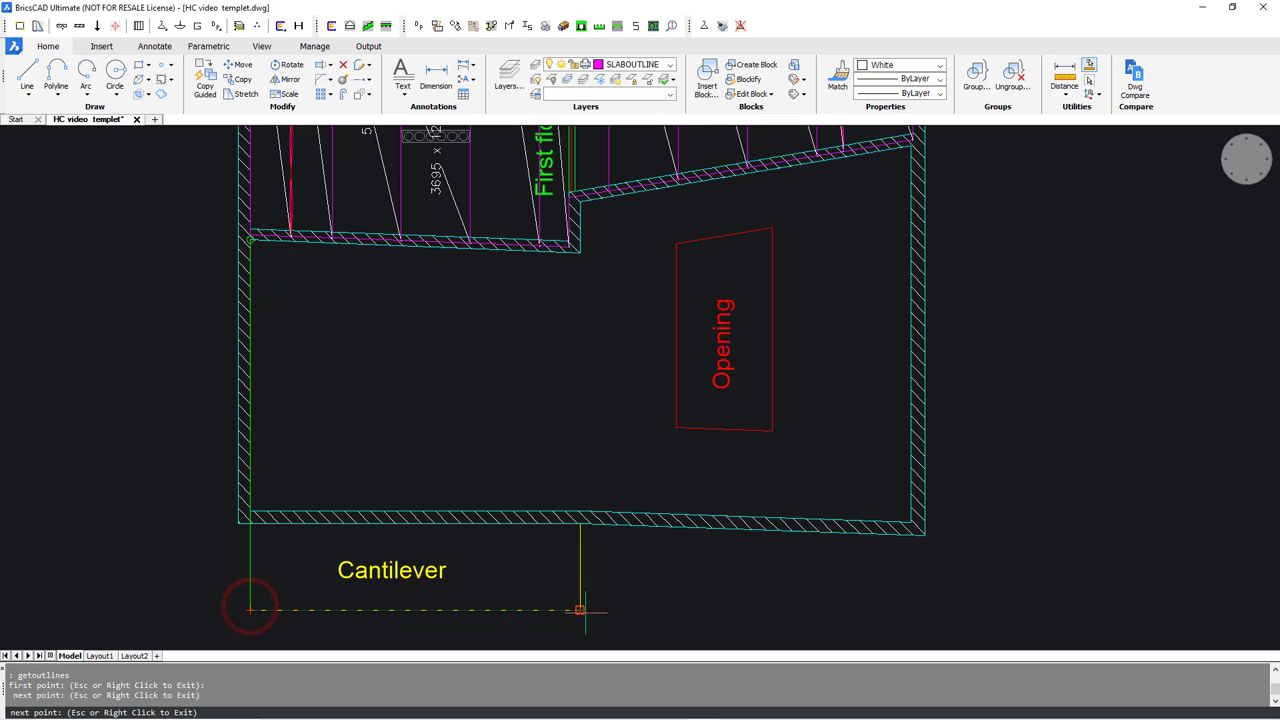
left_click(580, 610)
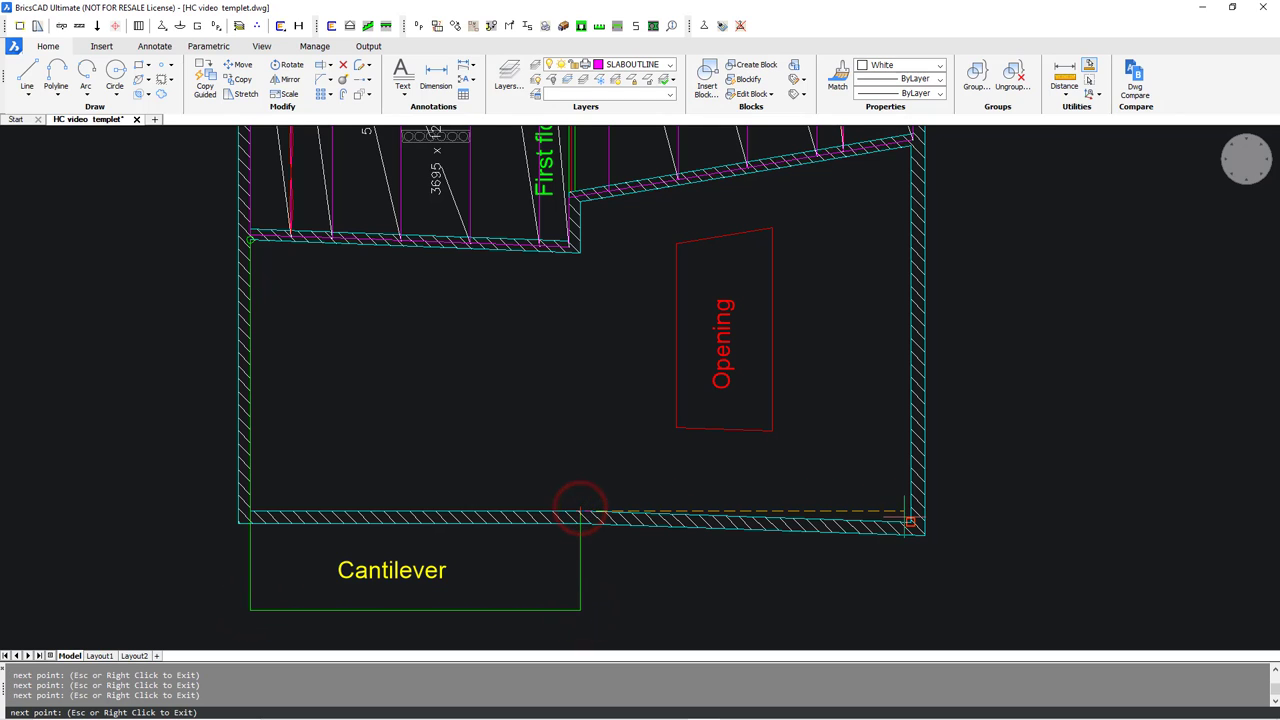
left_click(911, 143)
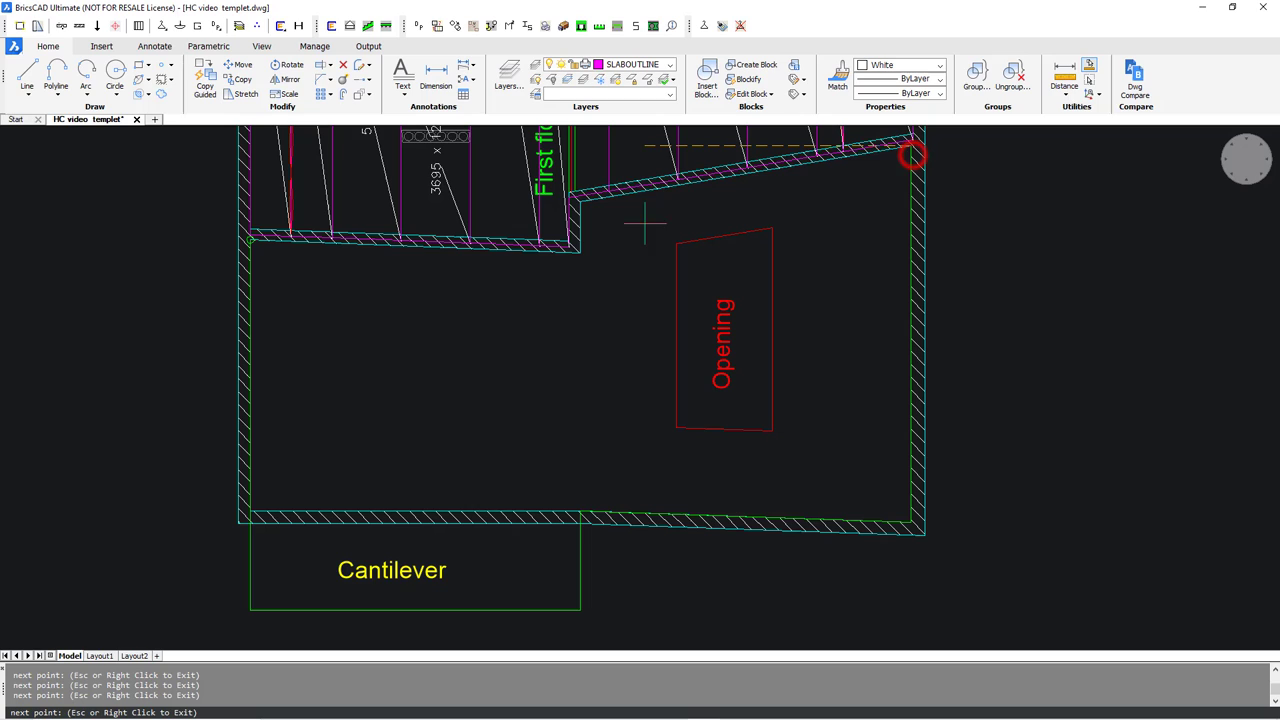
left_click(580, 252)
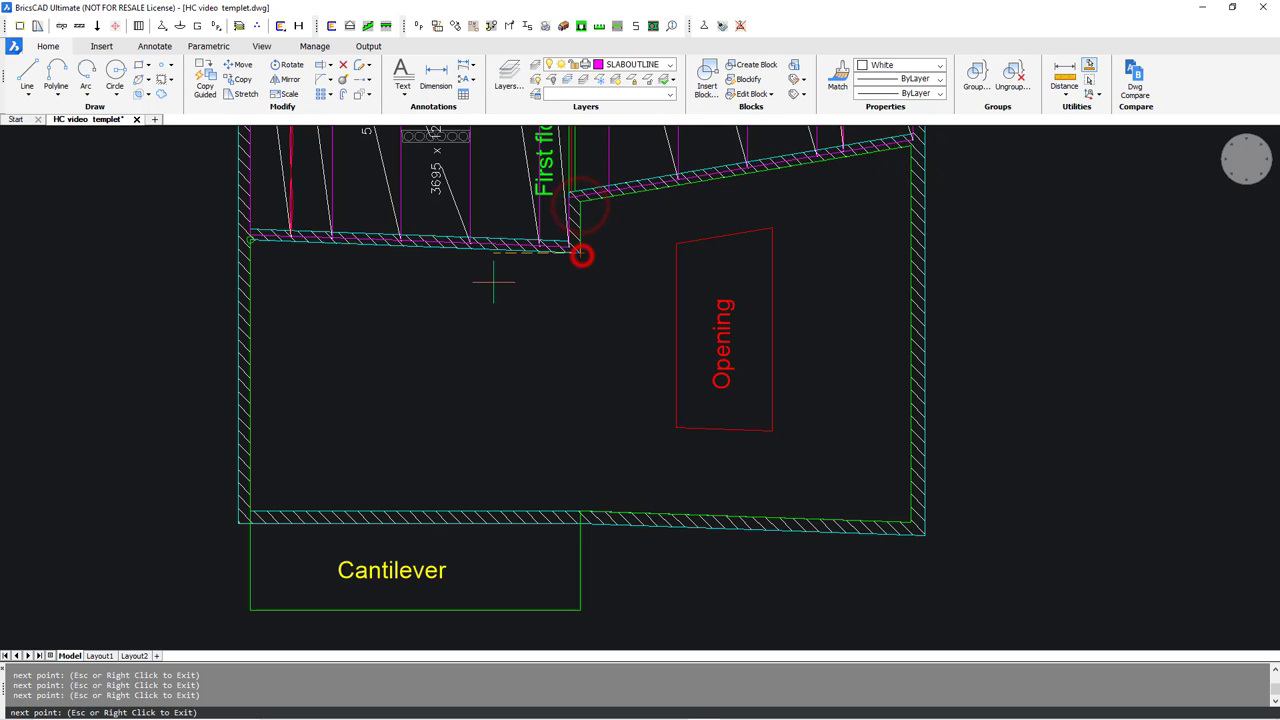
type("c")
key("Return")
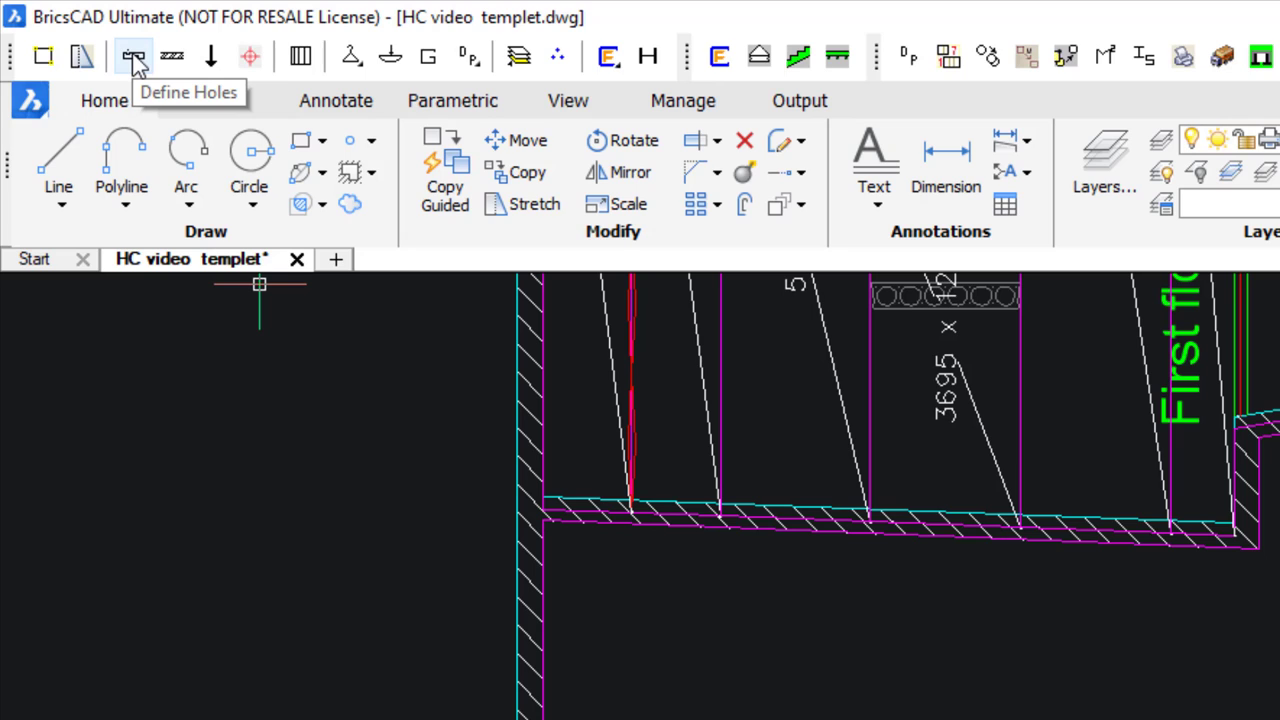
Step: Start a bay hole on the lower slab outline, defined by vertex selection
left_click(134, 60)
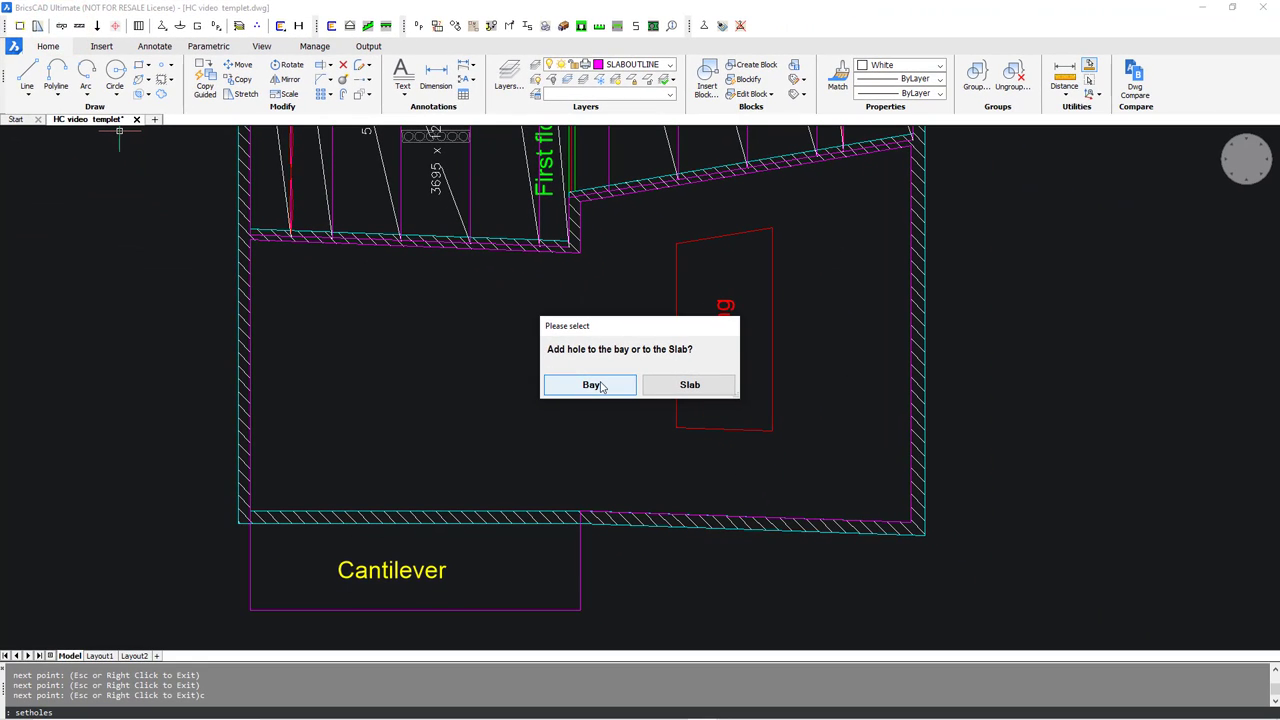
left_click(600, 385)
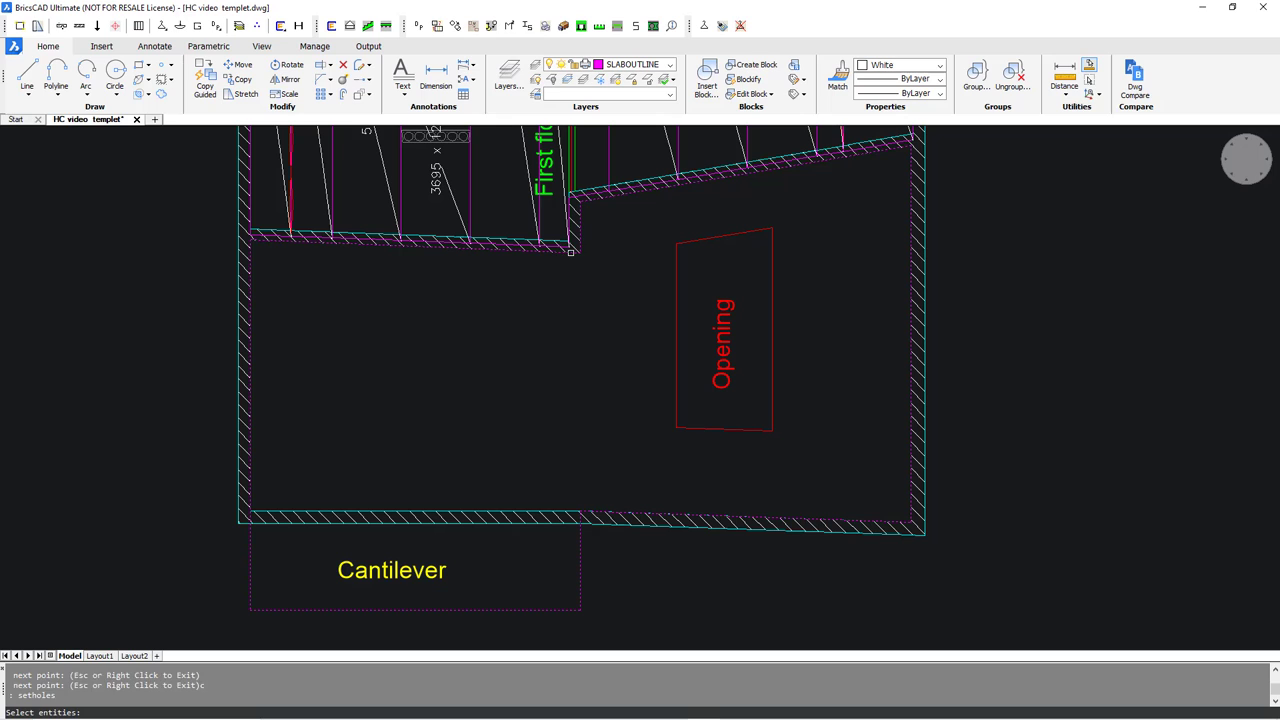
left_click(570, 252)
key("Return")
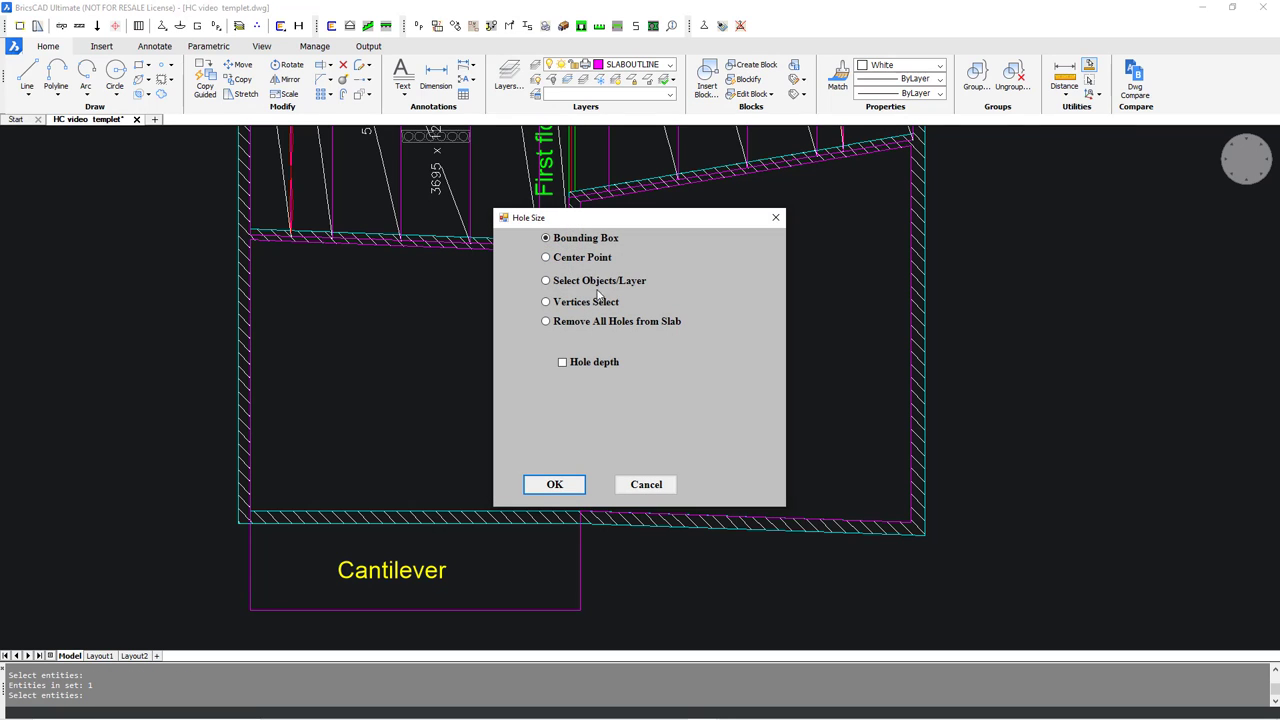
left_click(577, 284)
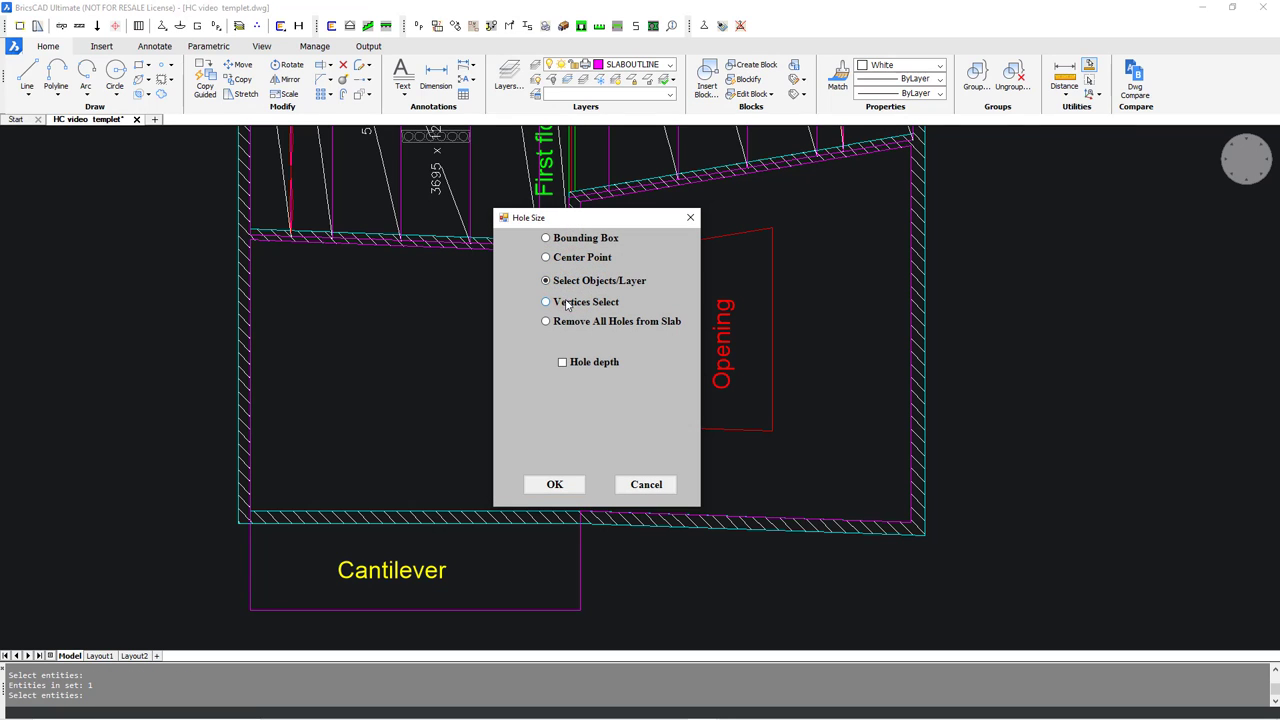
left_click(555, 485)
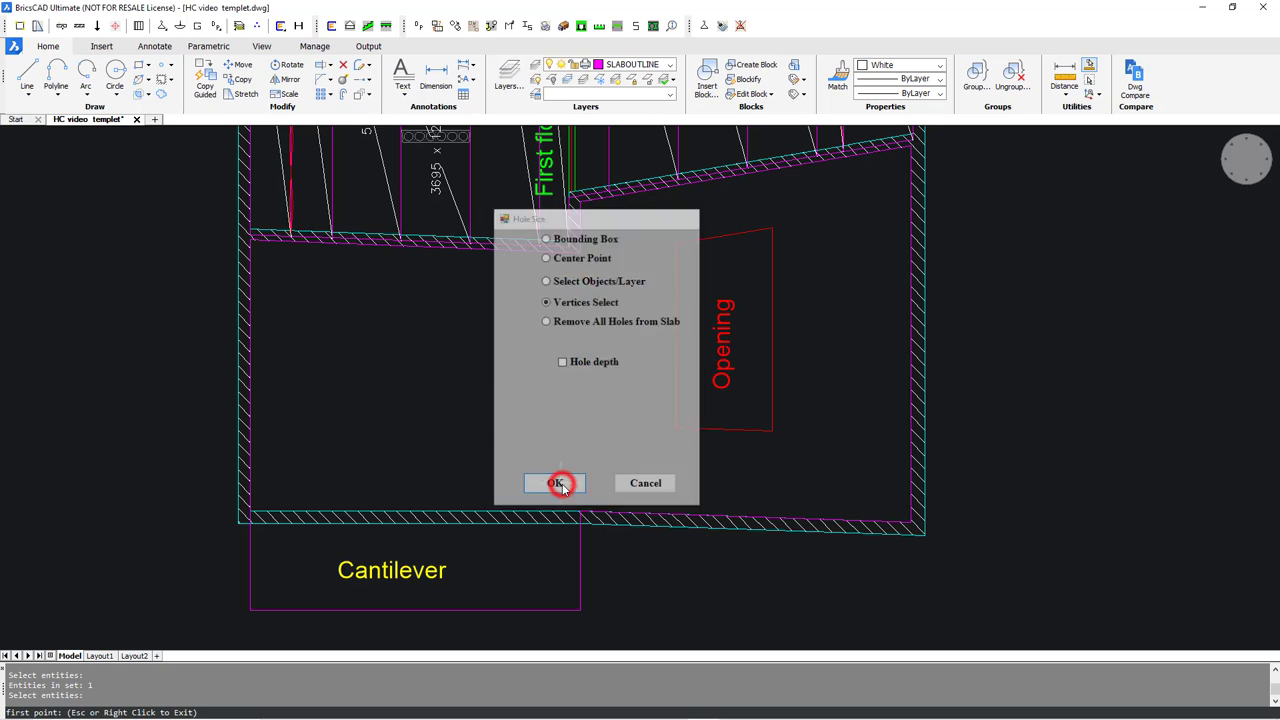
Step: Trace the Opening's four corners as the hole boundary and close it with C
left_click(676, 243)
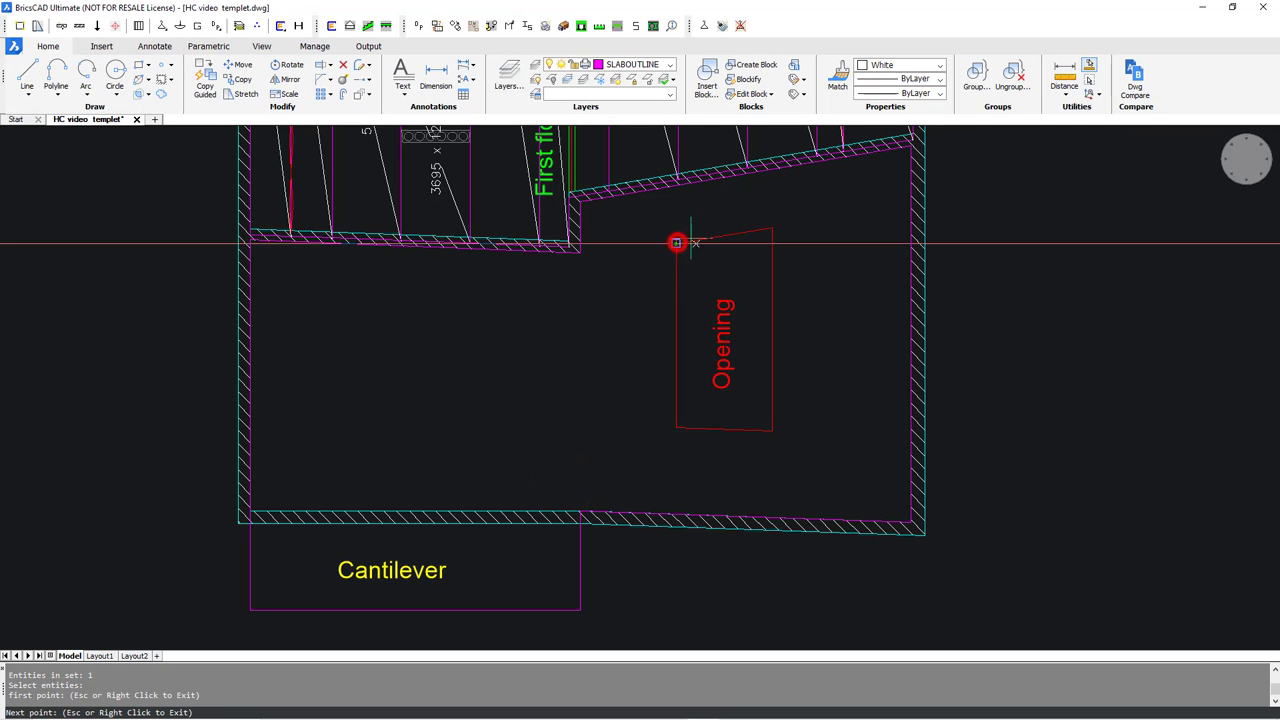
left_click(771, 229)
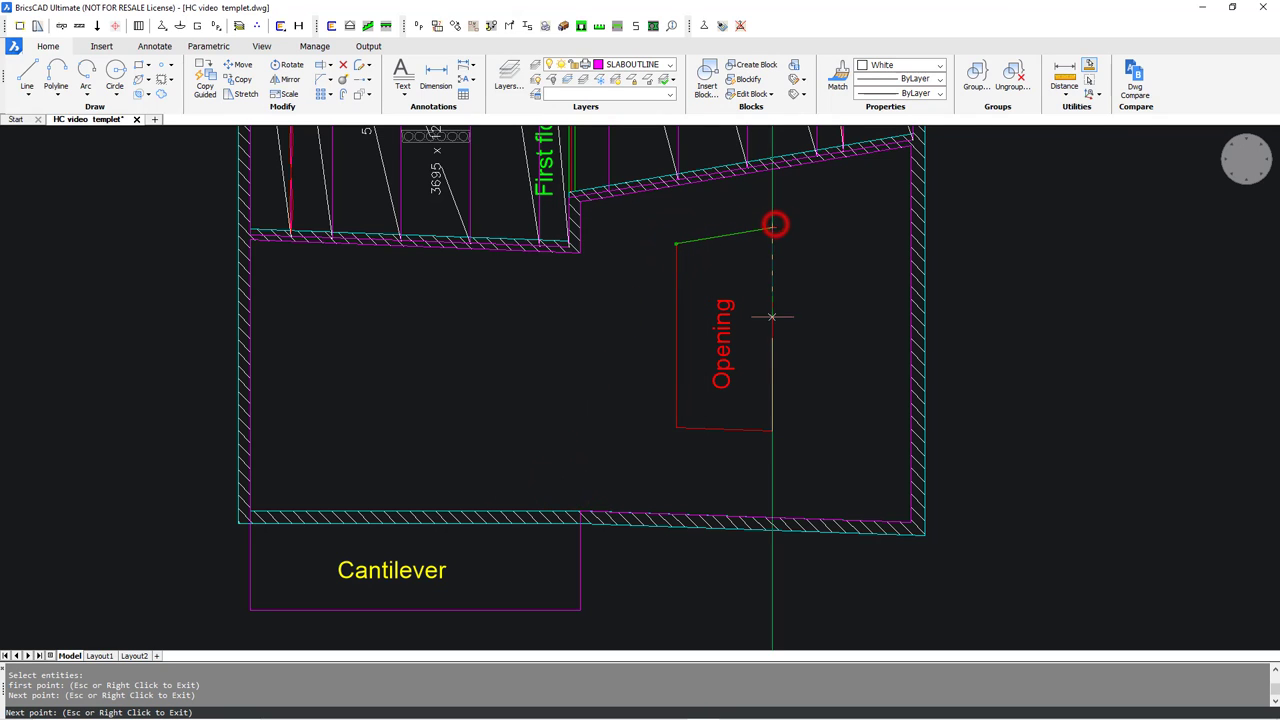
left_click(770, 431)
left_click(676, 428)
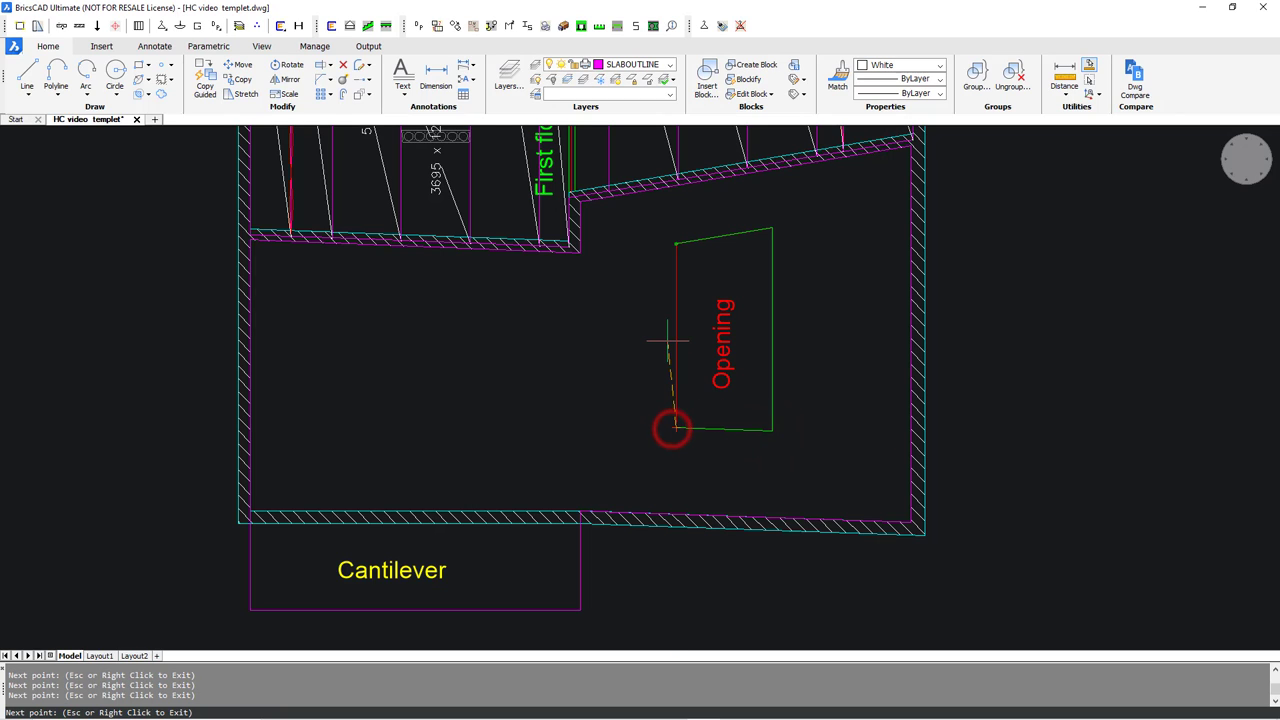
type("c")
key("Return")
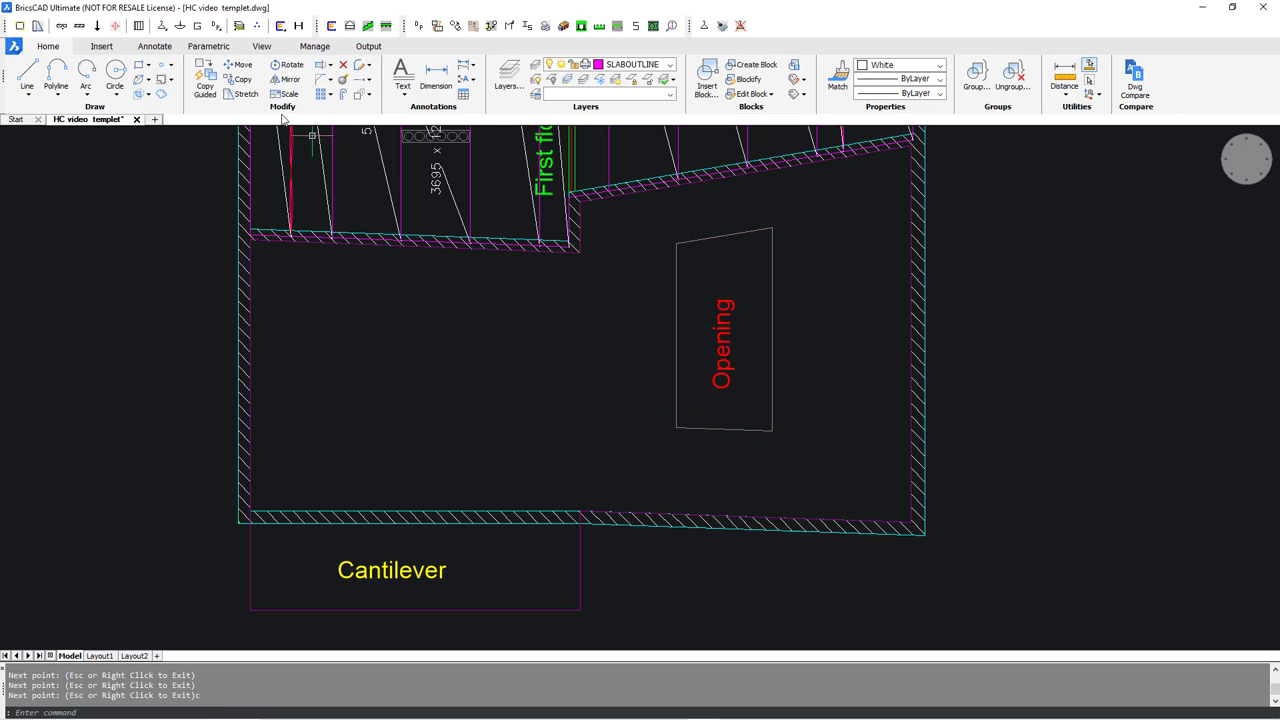
Step: Select the lower bay for slicing and set its span direction across the bay
left_click(139, 27)
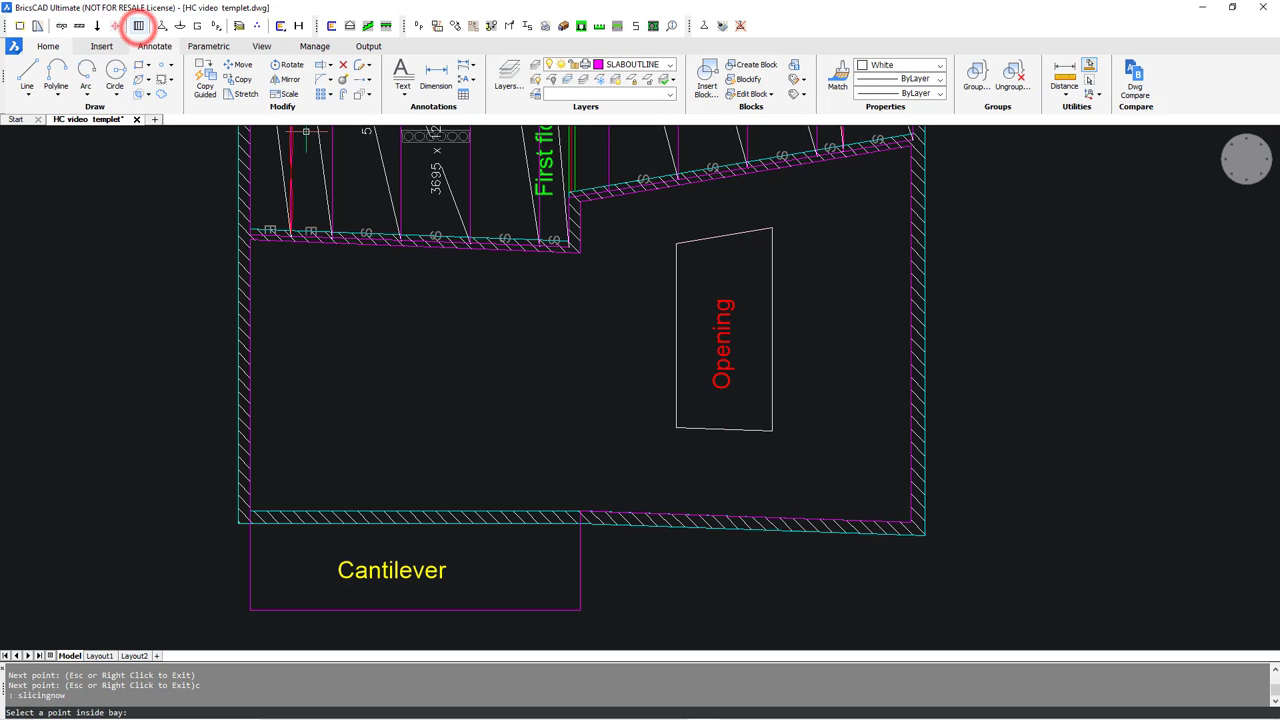
left_click(409, 380)
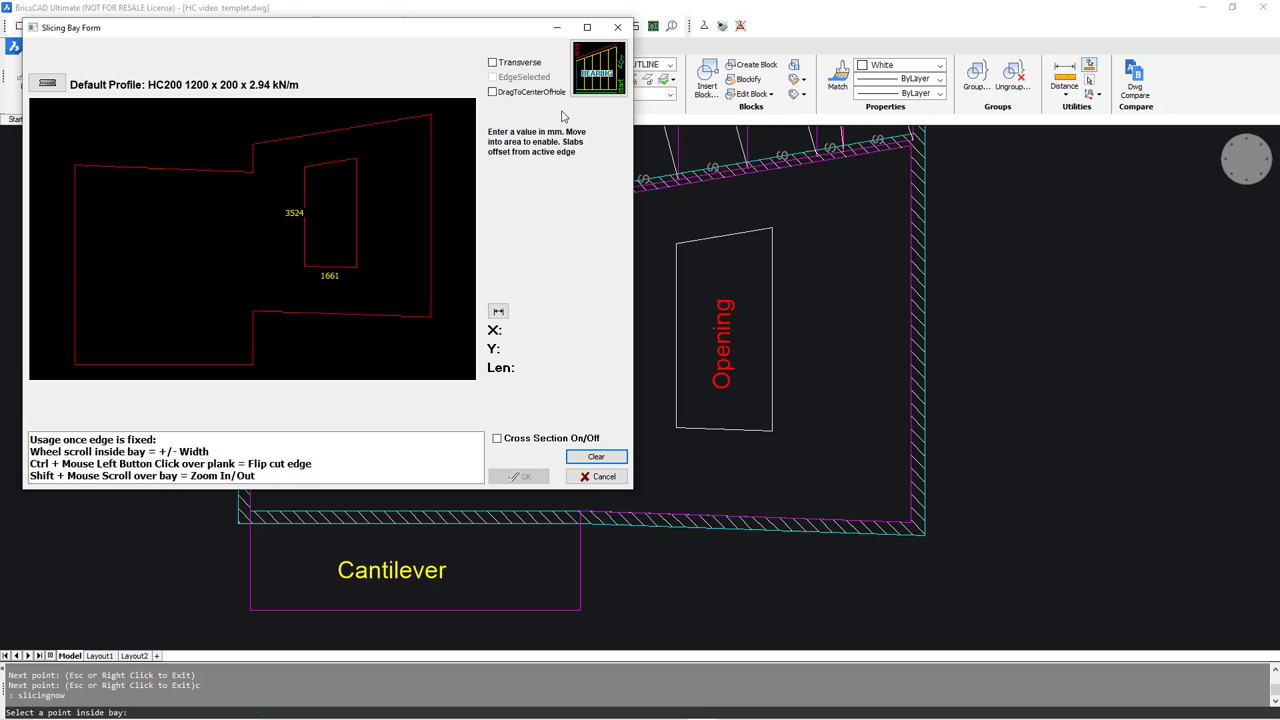
left_click(584, 88)
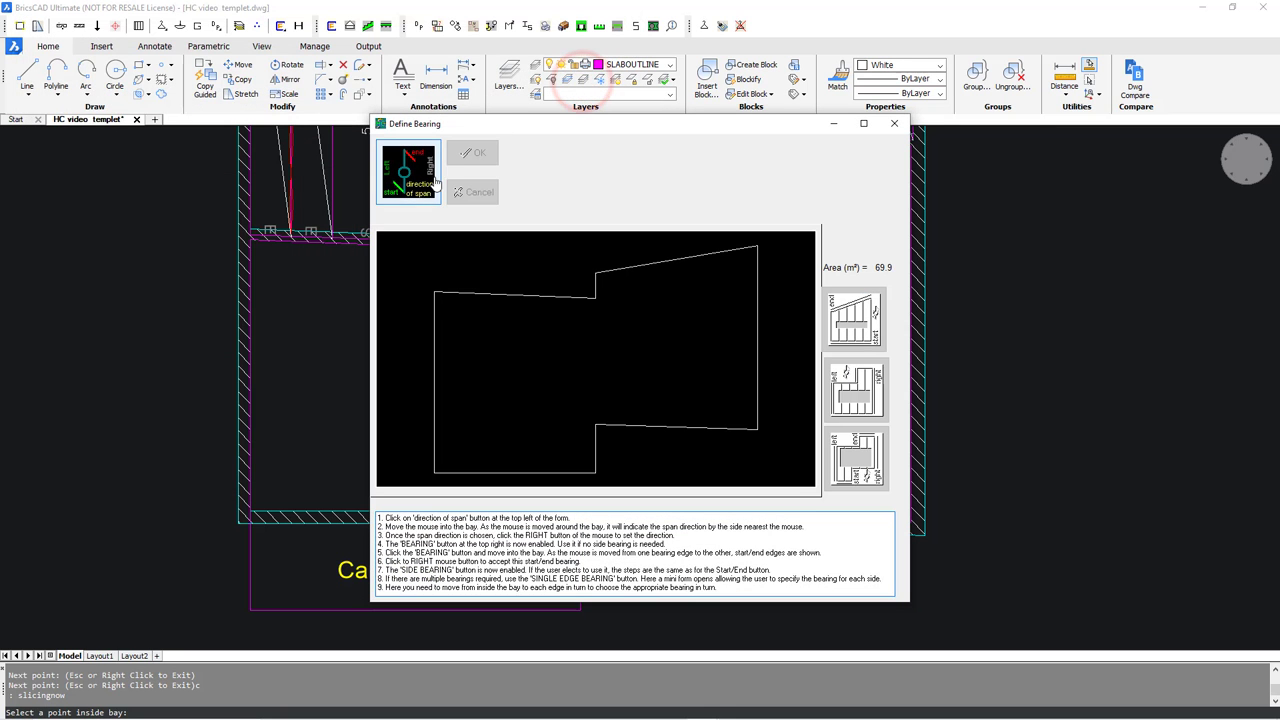
left_click(407, 183)
right_click(452, 349)
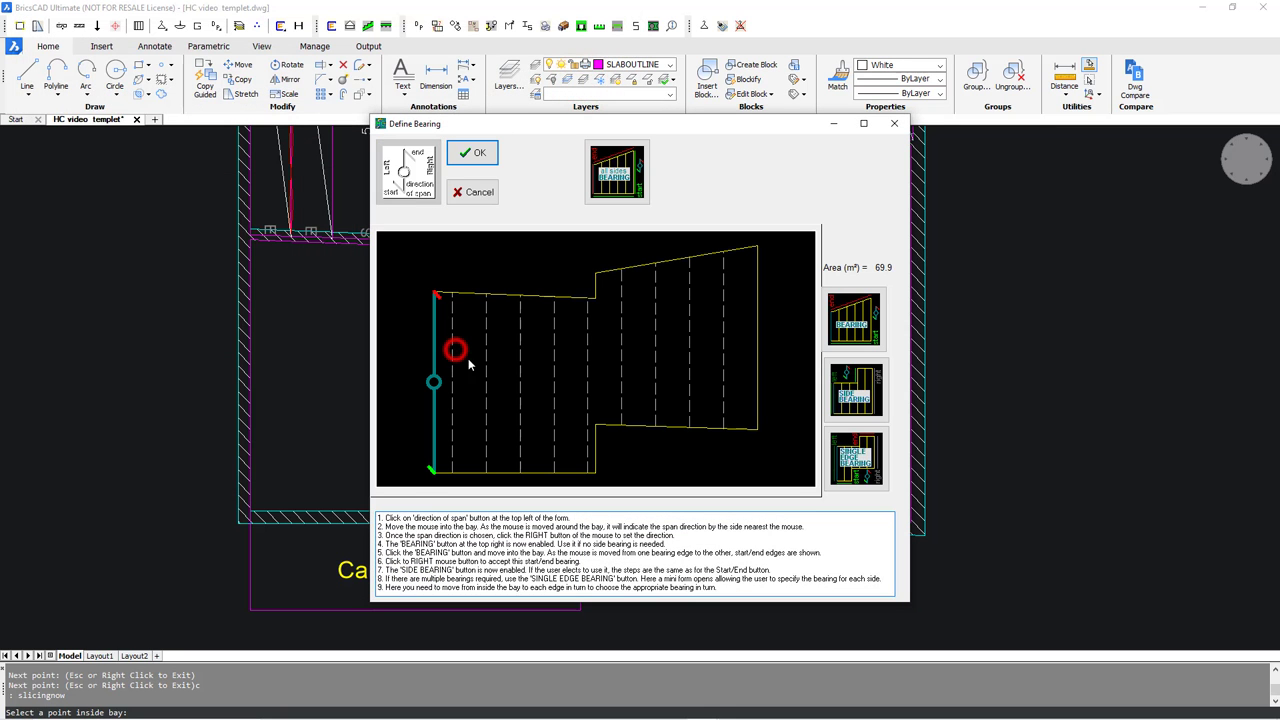
Step: Pick the top and bottom bay edges as single-edge bearings
left_click(855, 458)
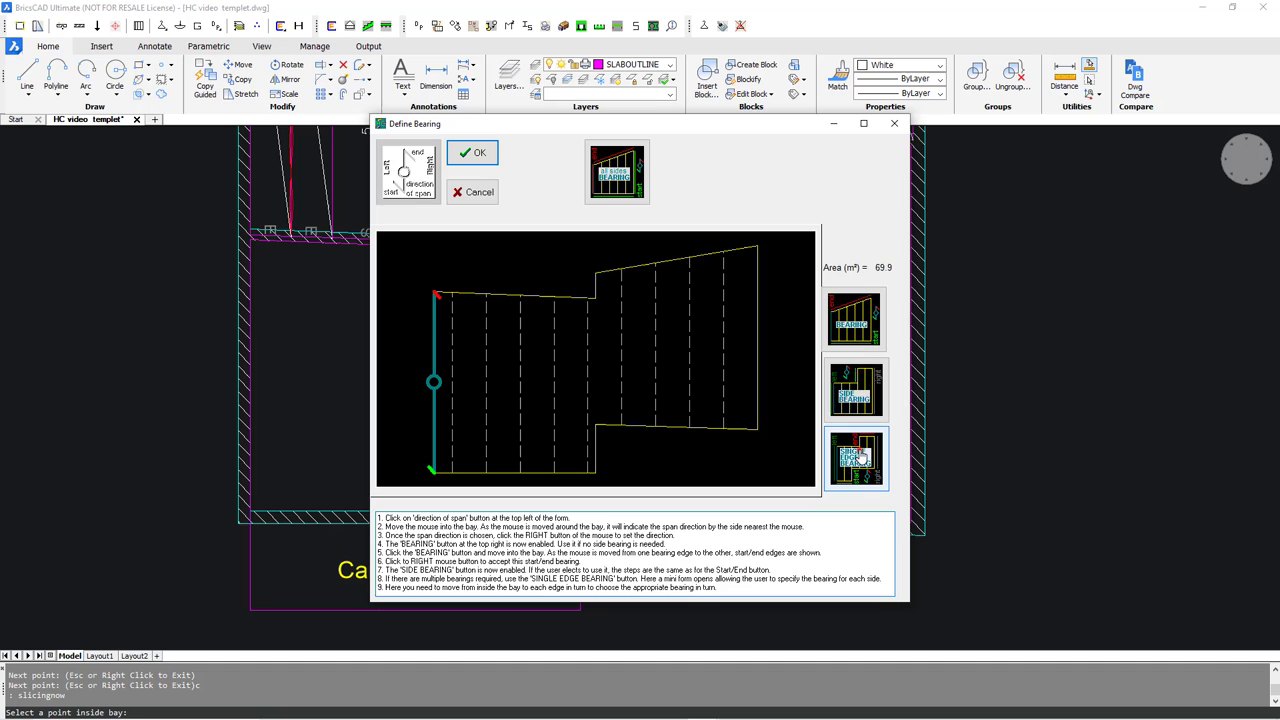
right_click(506, 322)
right_click(506, 322)
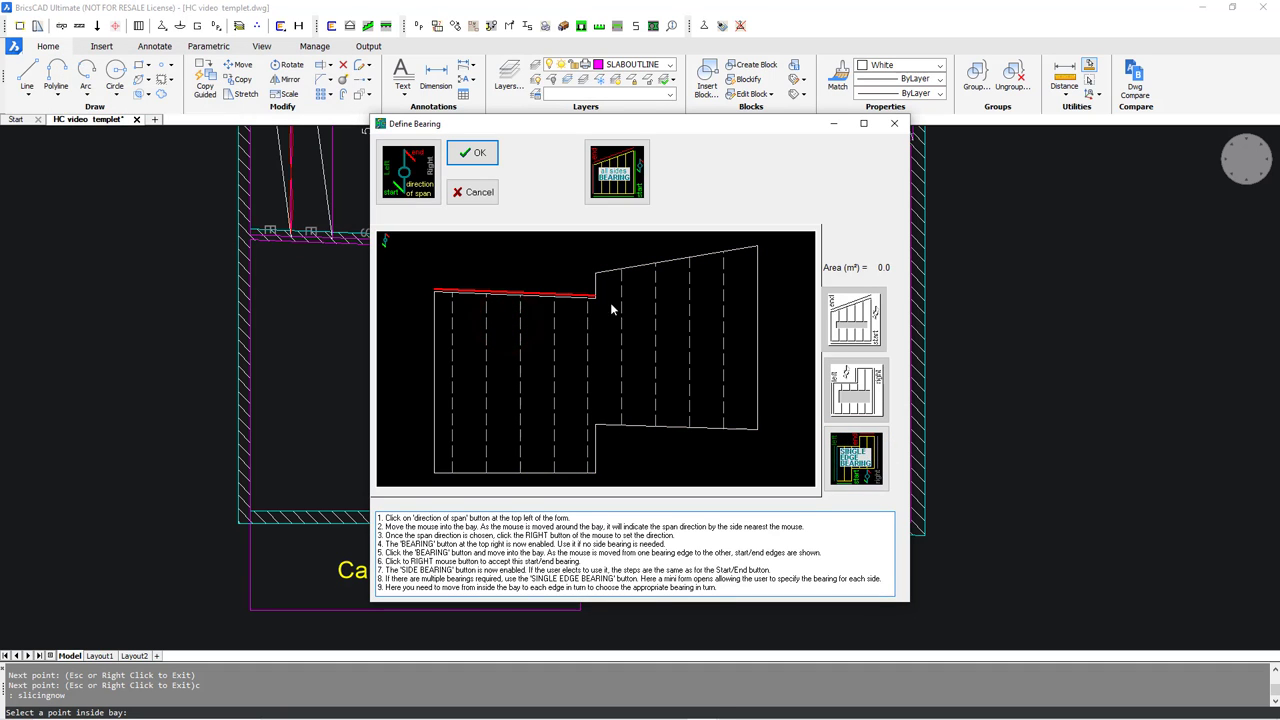
right_click(667, 288)
right_click(688, 400)
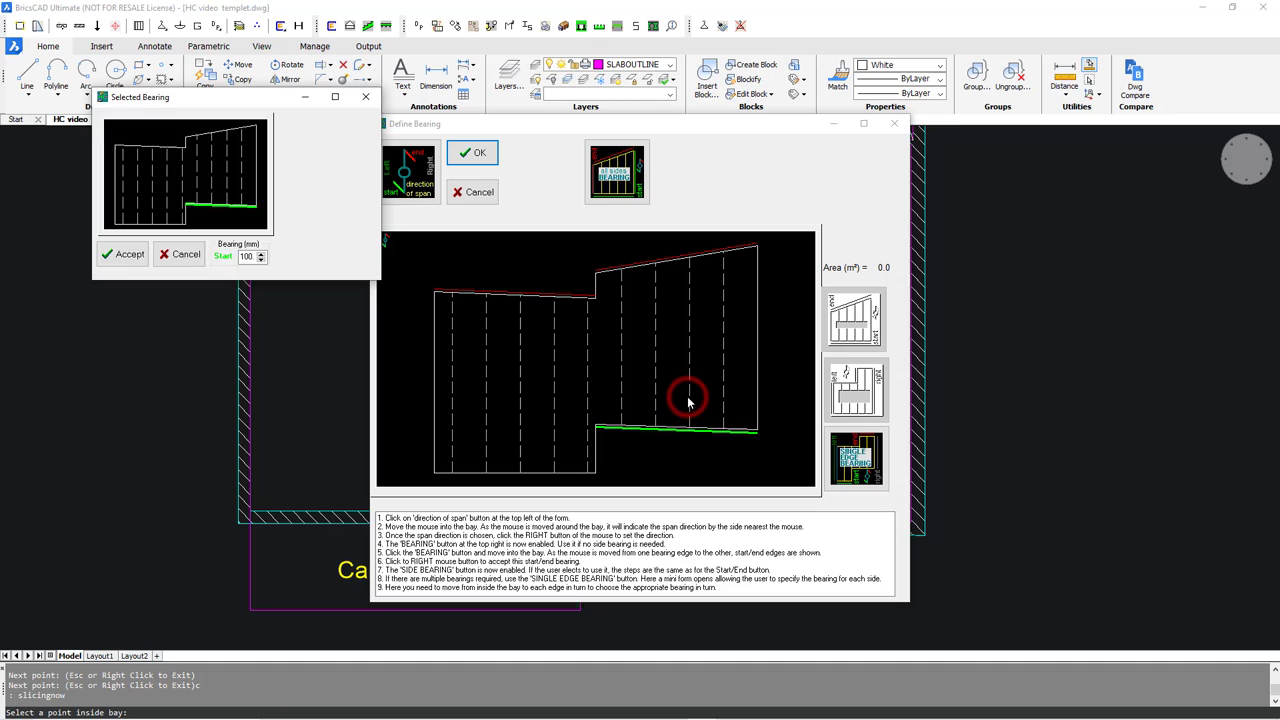
Step: Fix slicing edges at the bay's left side and both sides of the opening
left_click(470, 155)
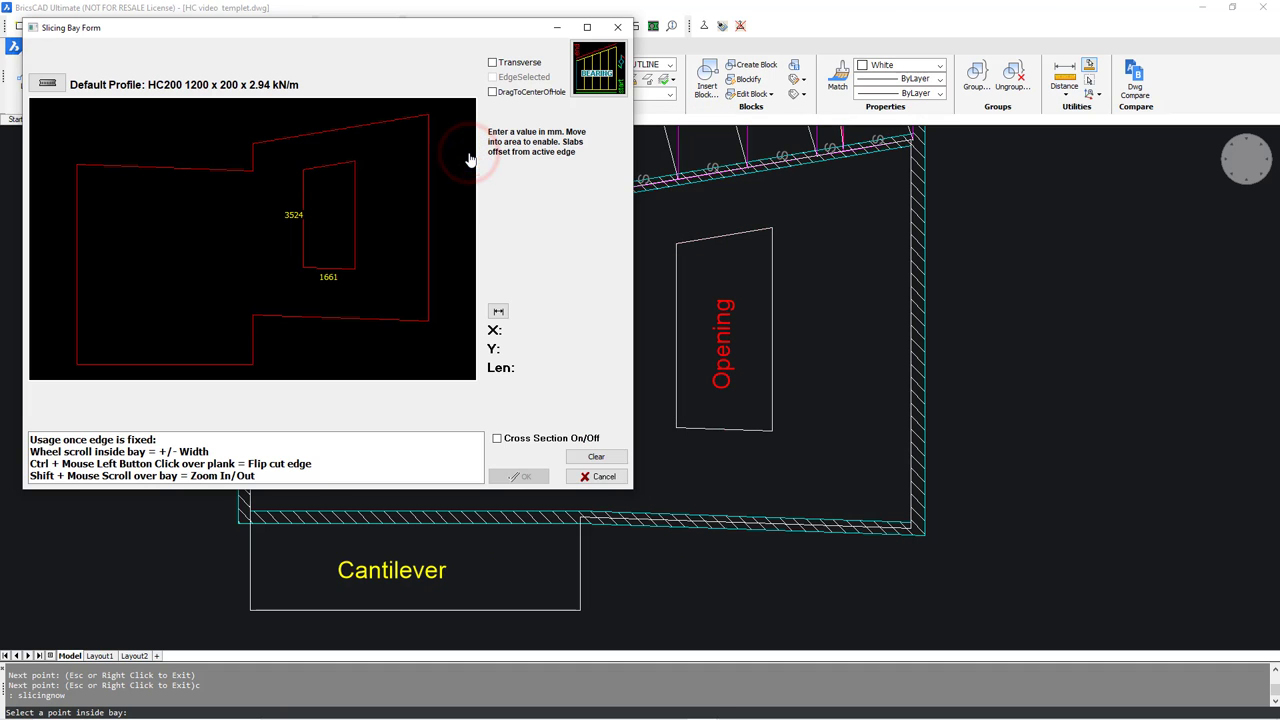
left_click(95, 232)
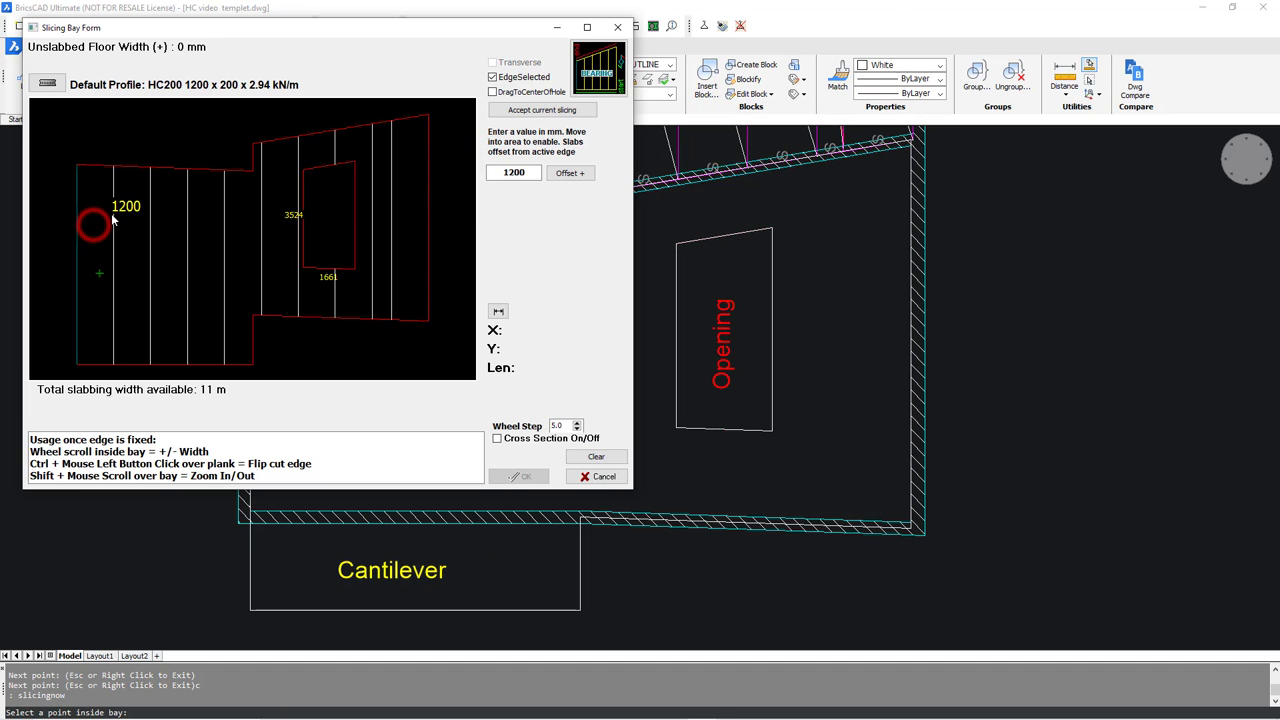
left_click(305, 174)
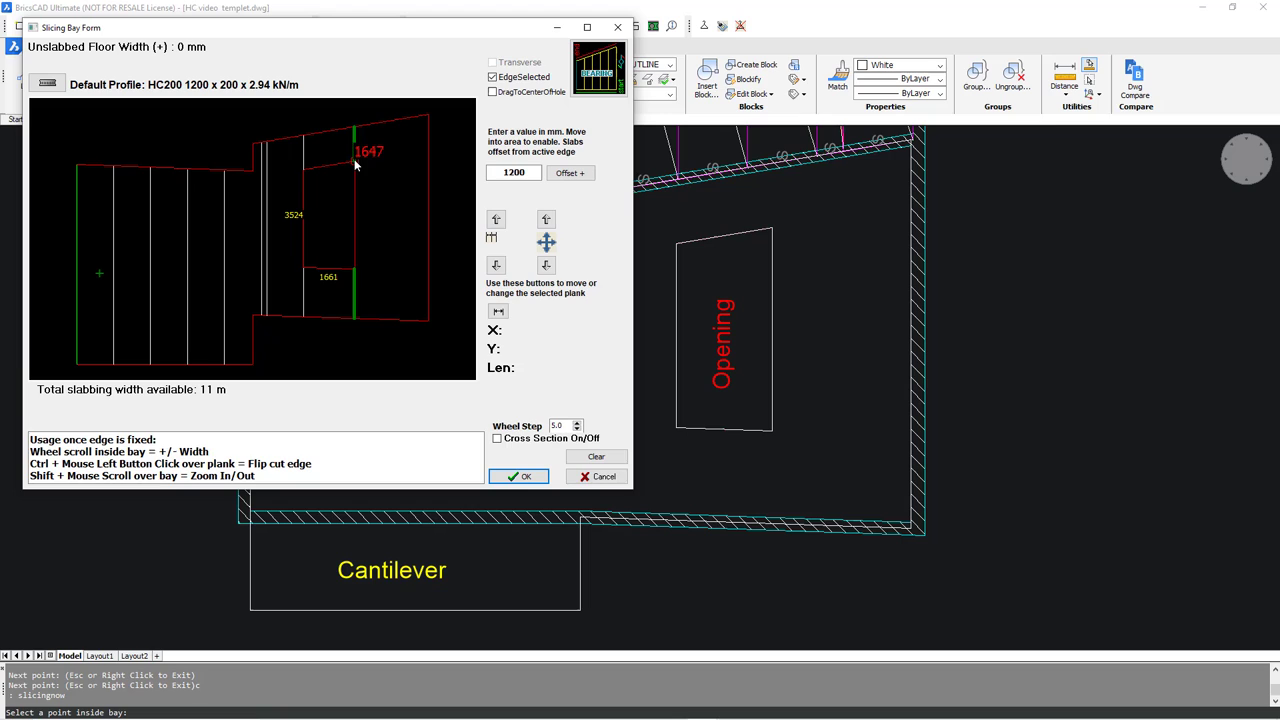
left_click(353, 160)
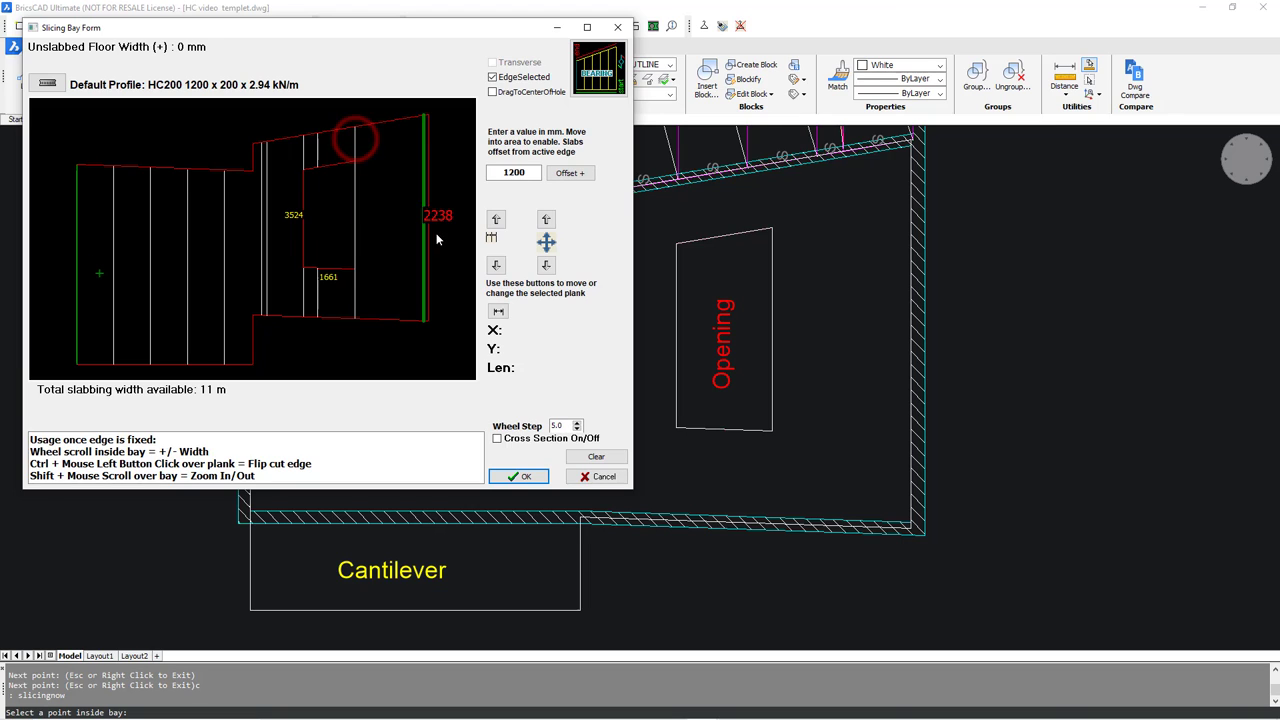
Step: Mid-split the 172 mm edge plank into two halves and accept the sliced bay layout
left_click(494, 218)
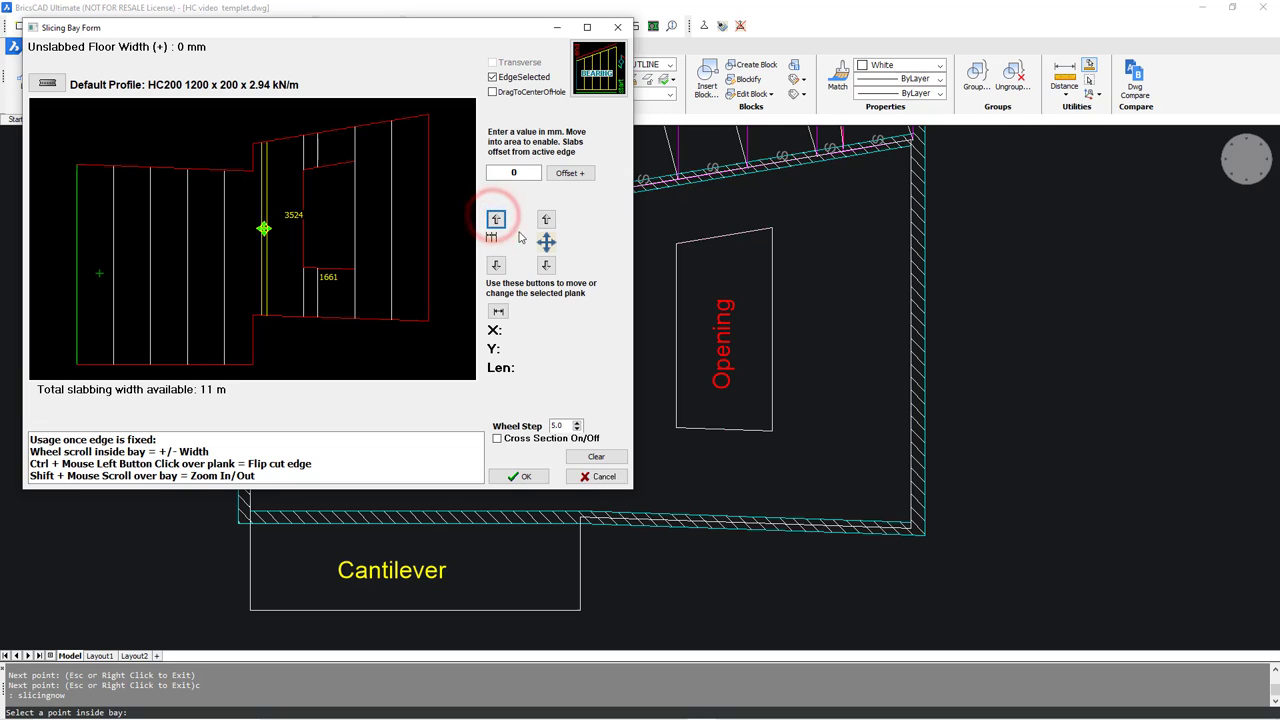
left_click(545, 265)
left_click(545, 265)
left_click(545, 265)
left_click(545, 265)
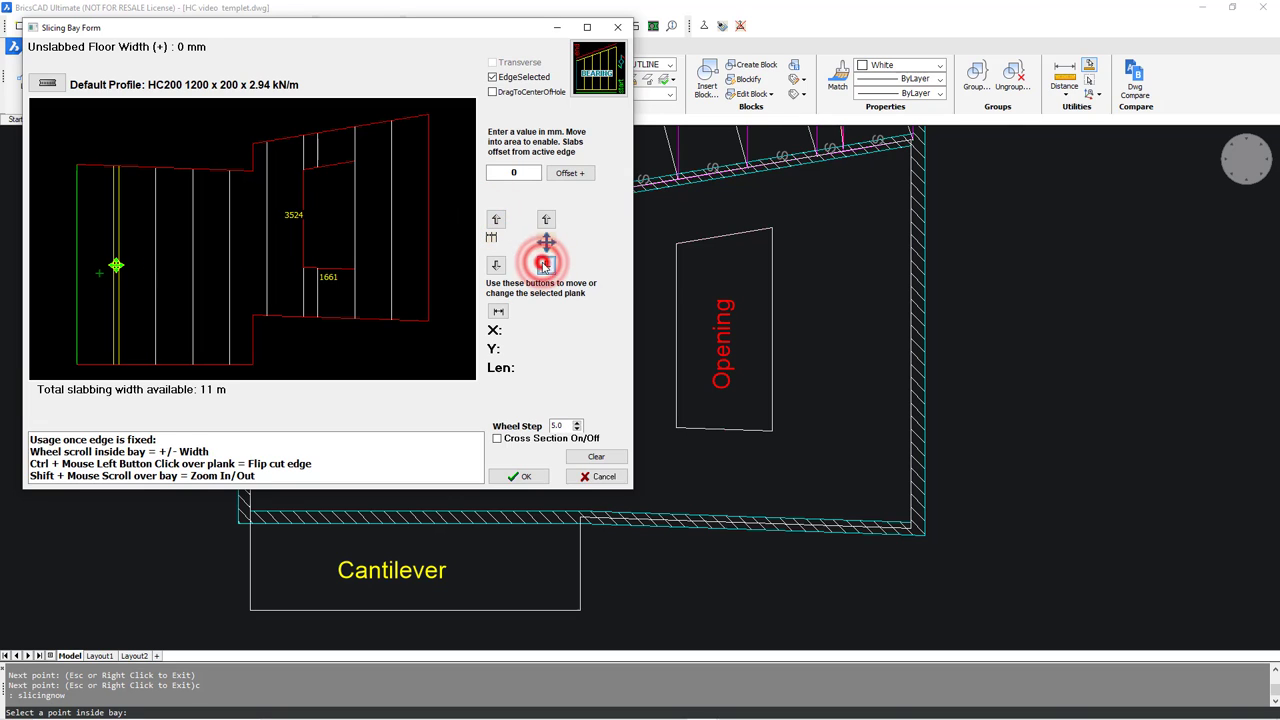
left_click(116, 261)
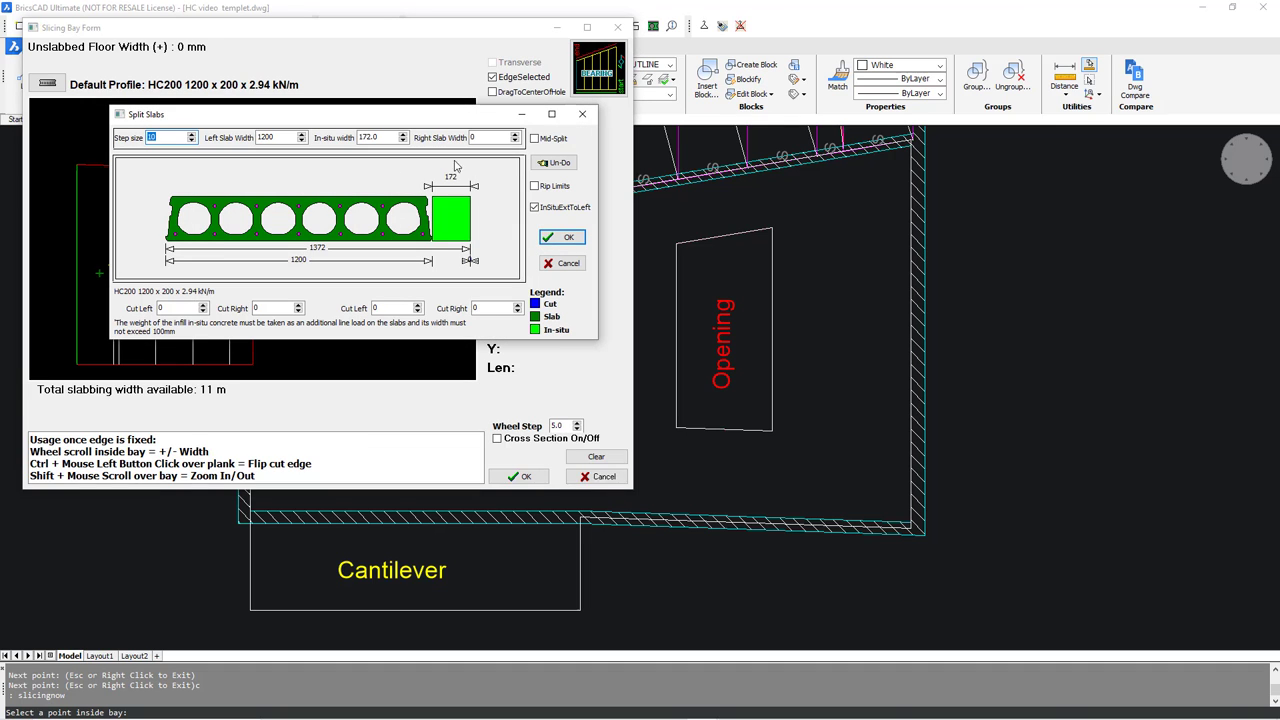
left_click(535, 139)
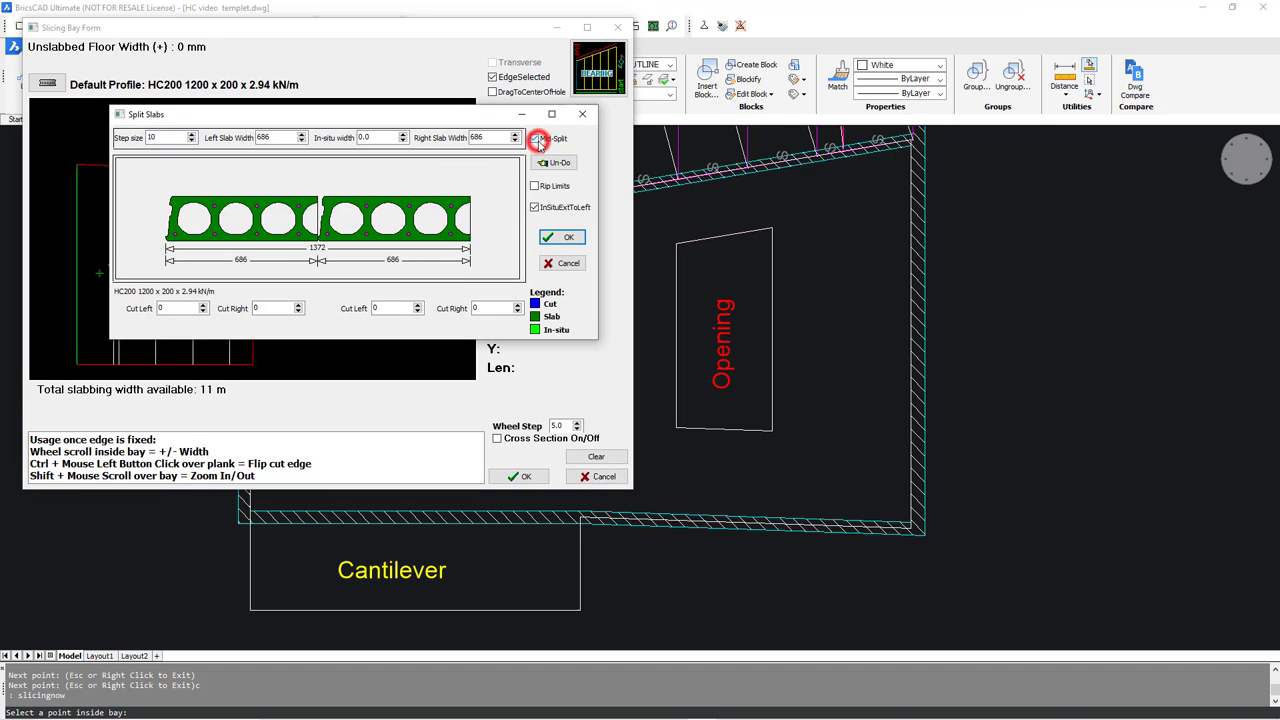
left_click(545, 234)
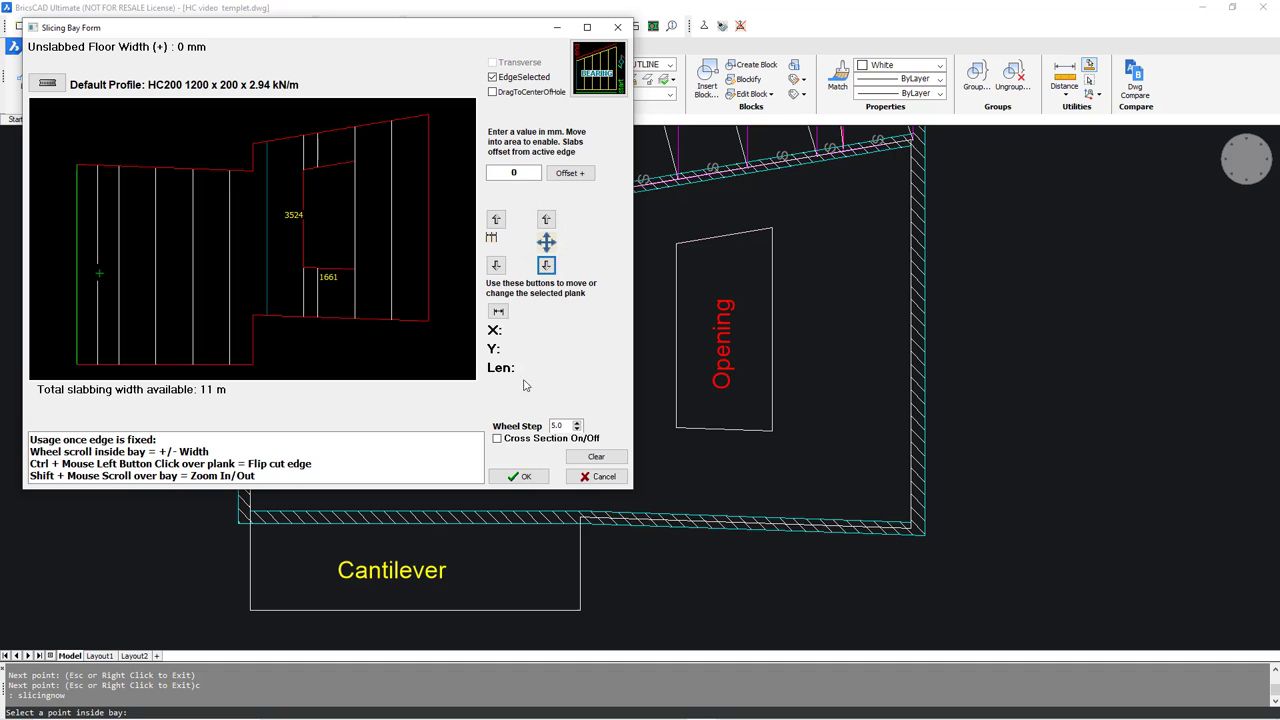
left_click(518, 477)
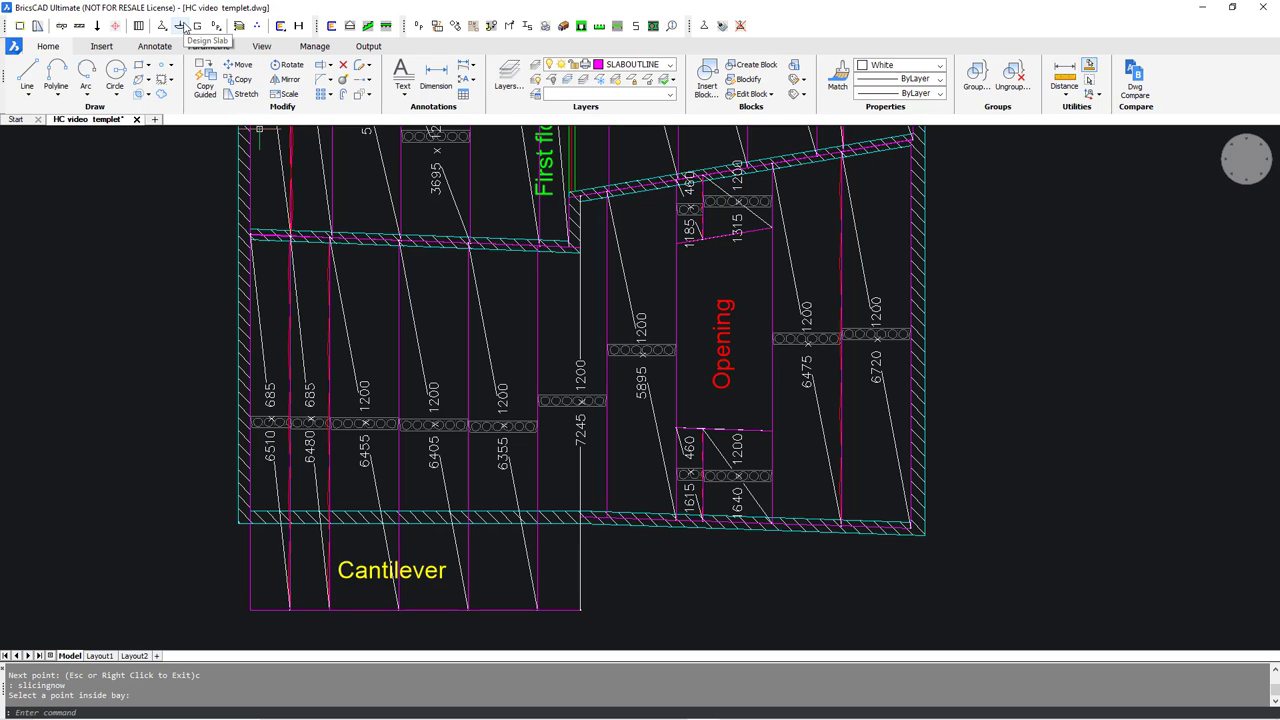
Step: Design the 6405 plank with its left span support set to 1500 mm
left_click(183, 26)
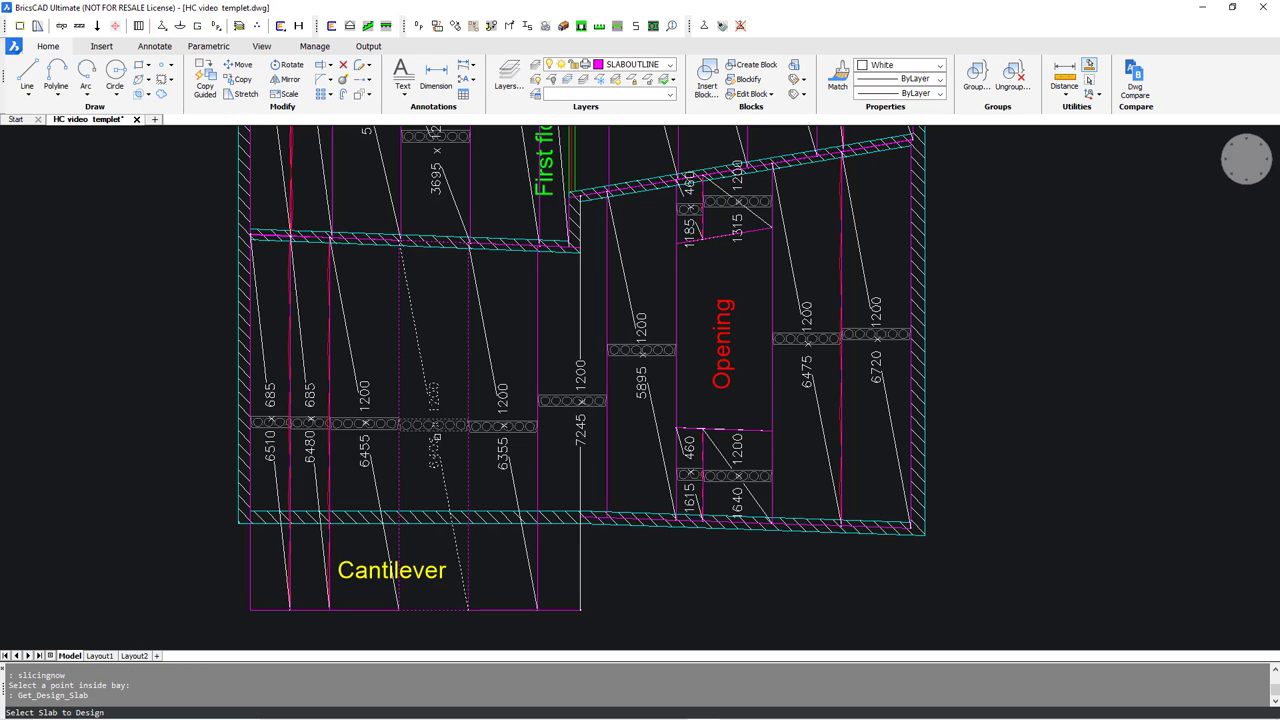
left_click(436, 437)
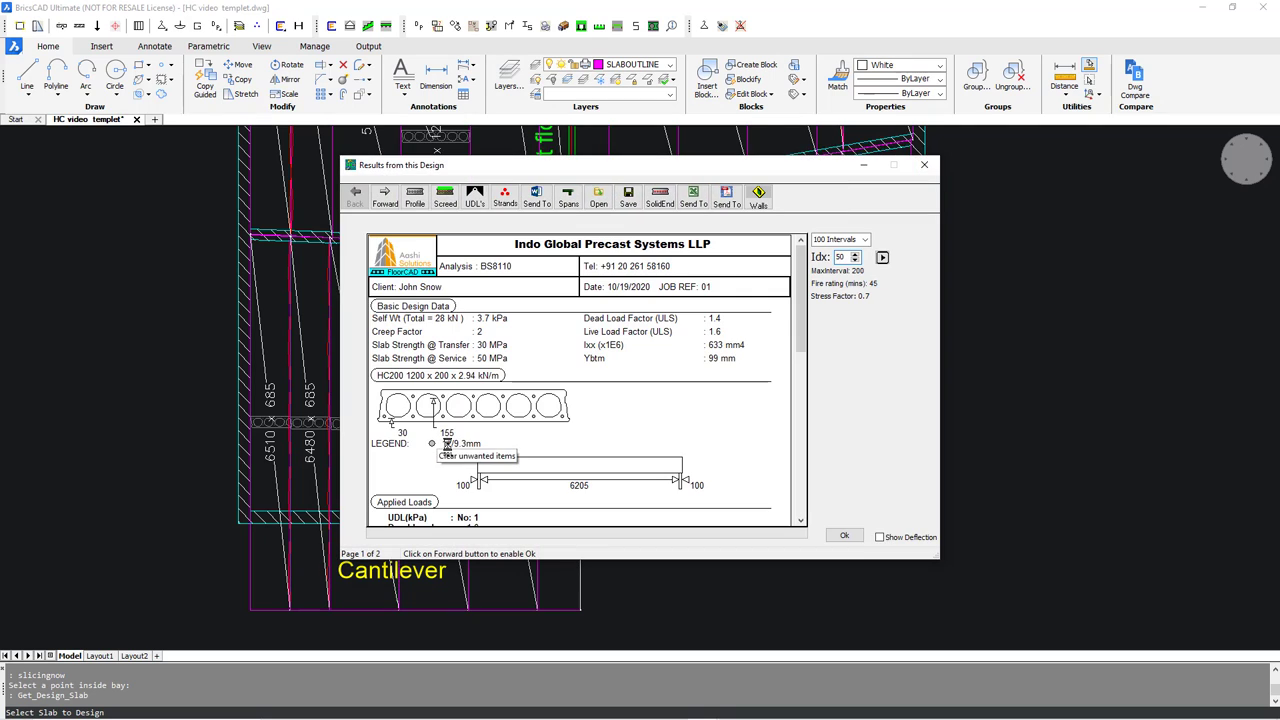
left_click(564, 203)
left_click(468, 318)
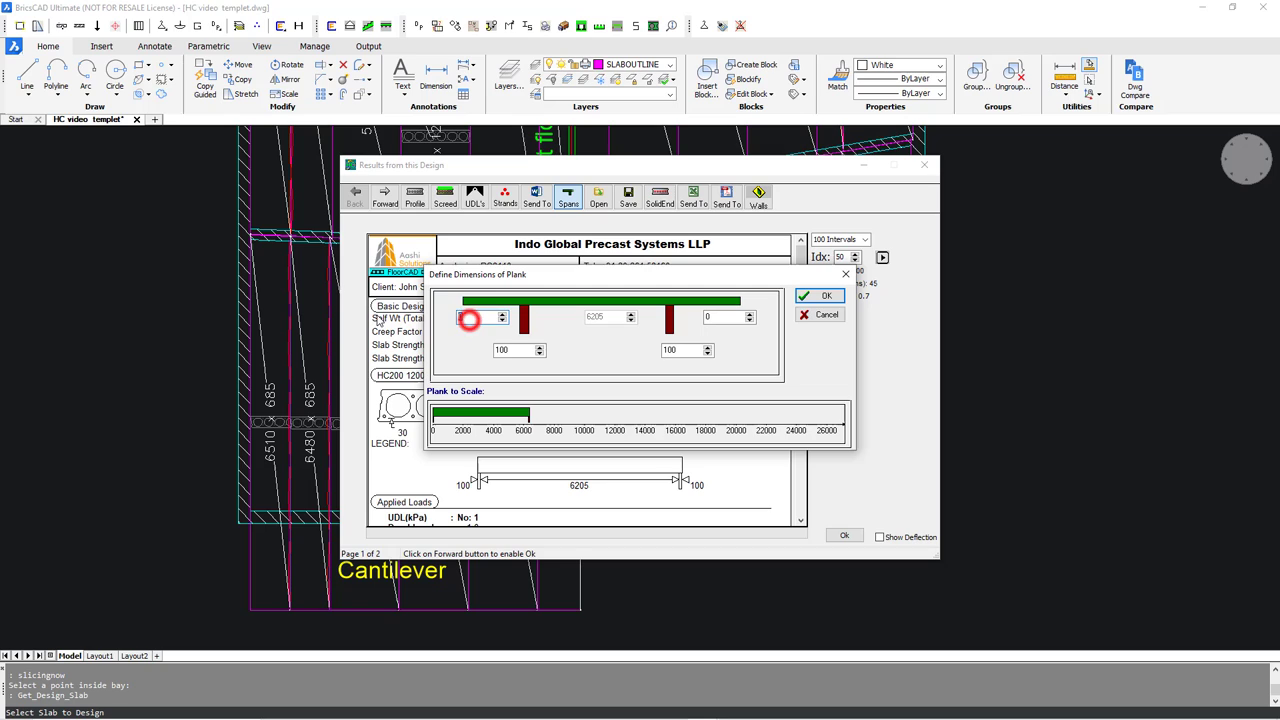
type("1500")
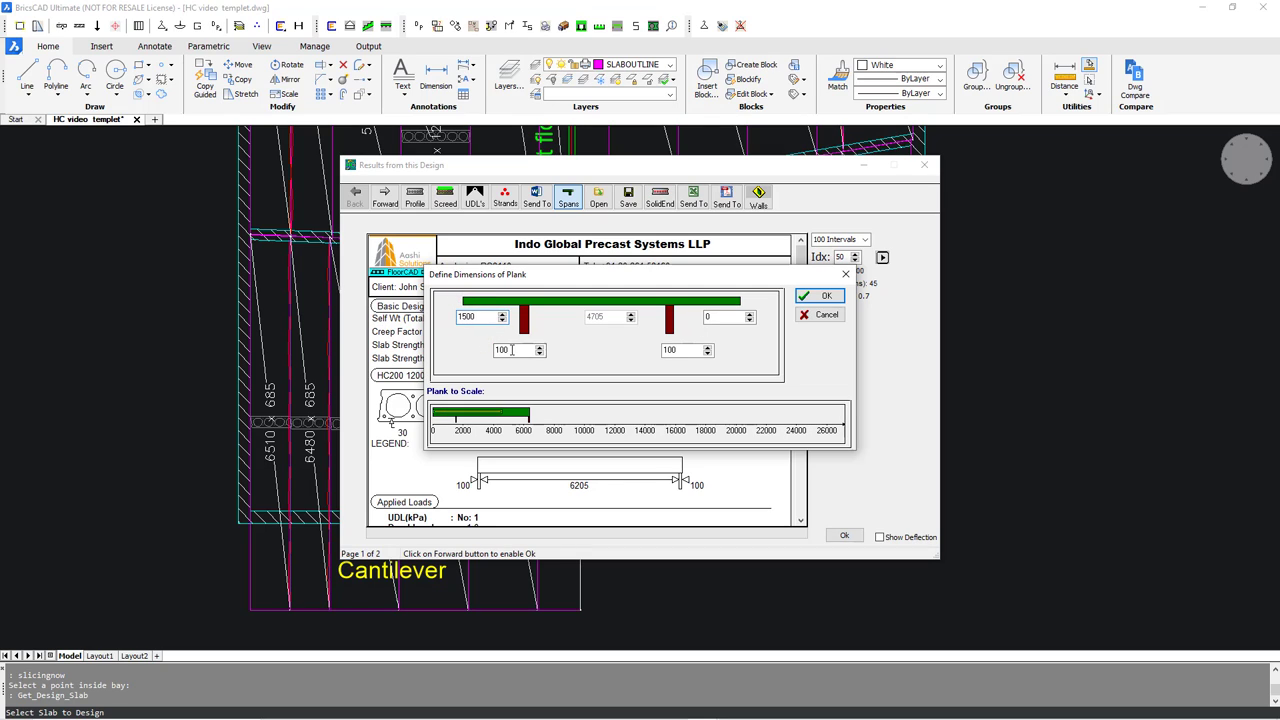
type("215")
left_click(823, 297)
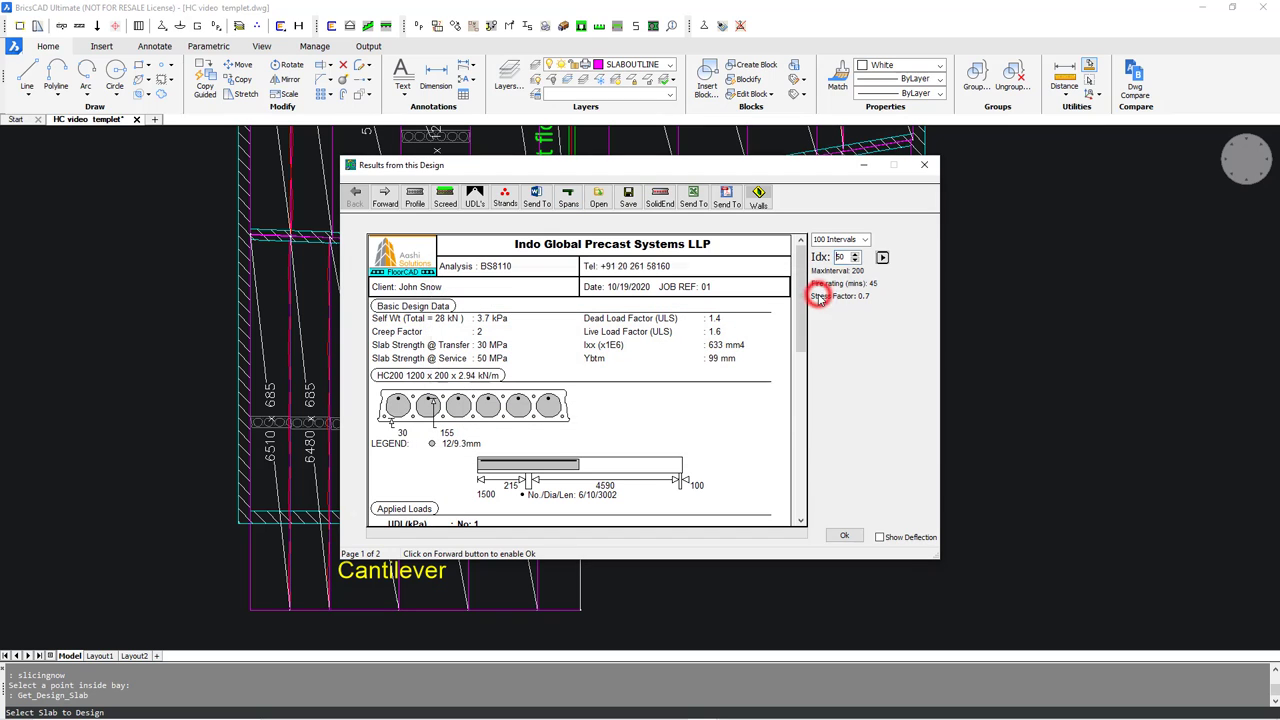
Step: Accept the solid end settings and run the checks to PASS for stresses, bending and shear
left_click(655, 196)
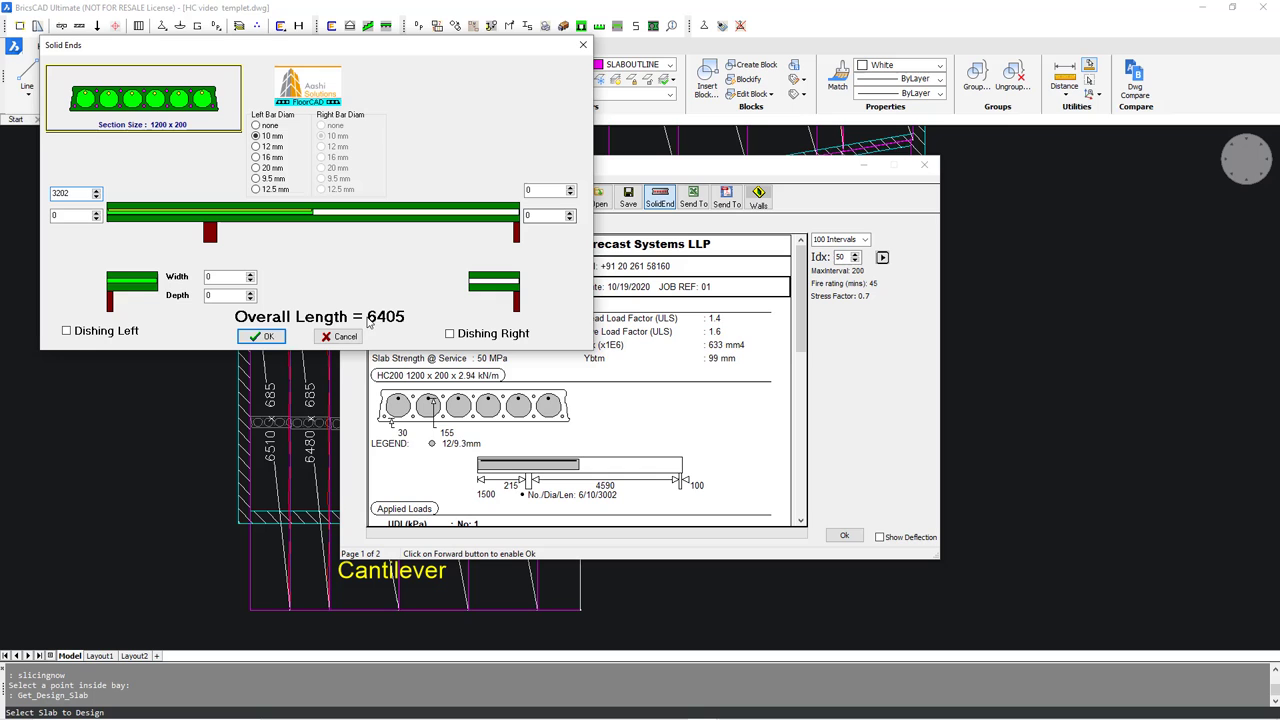
left_click(263, 337)
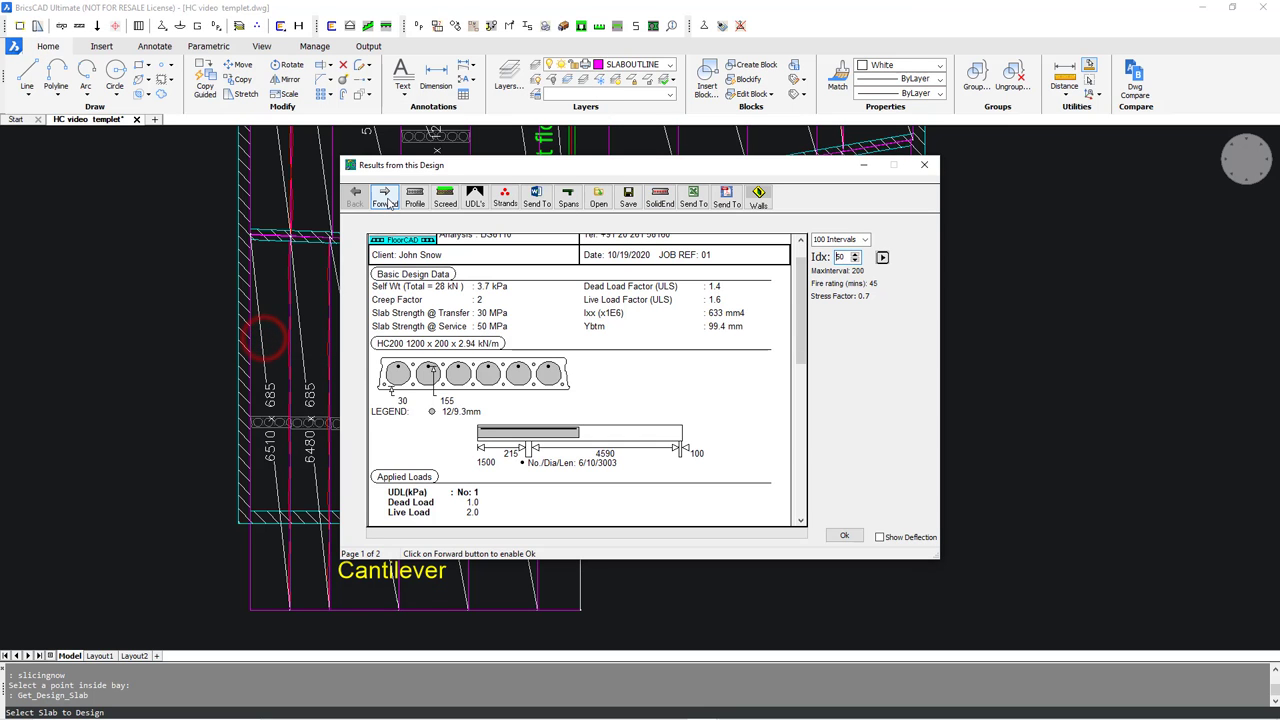
left_click(387, 201)
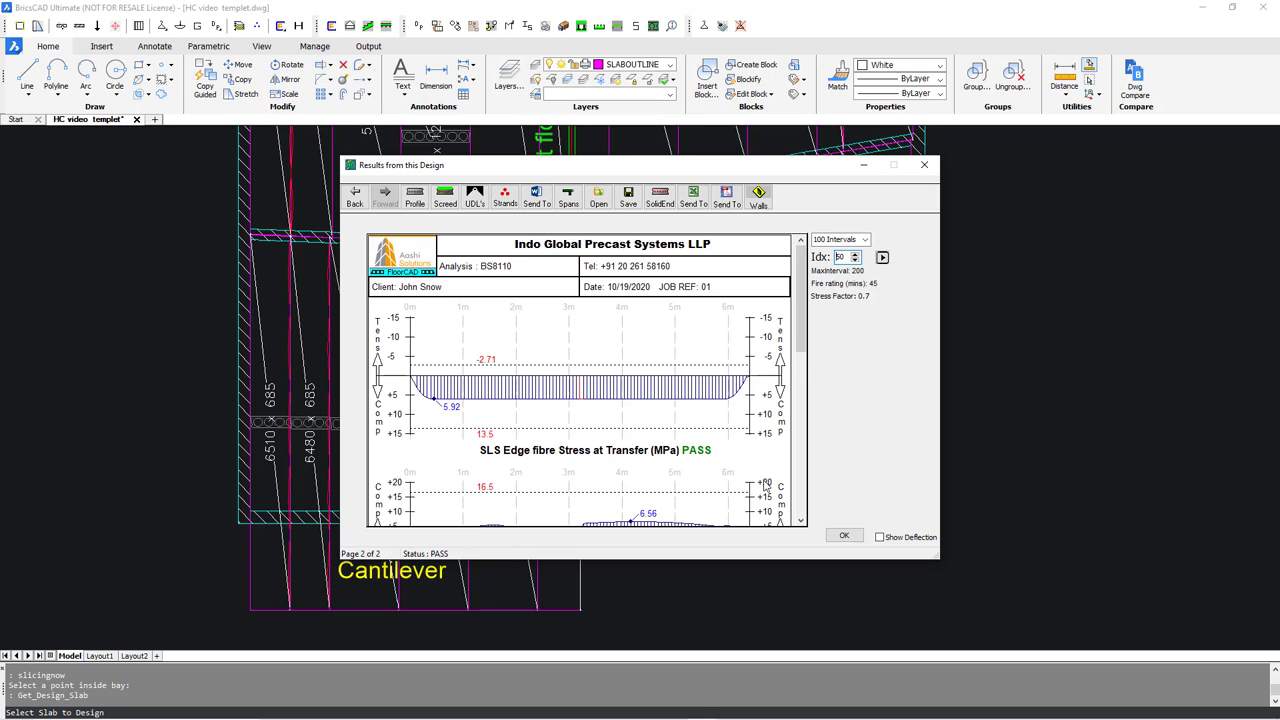
left_click(800, 521)
left_click_drag(800, 521, 803, 528)
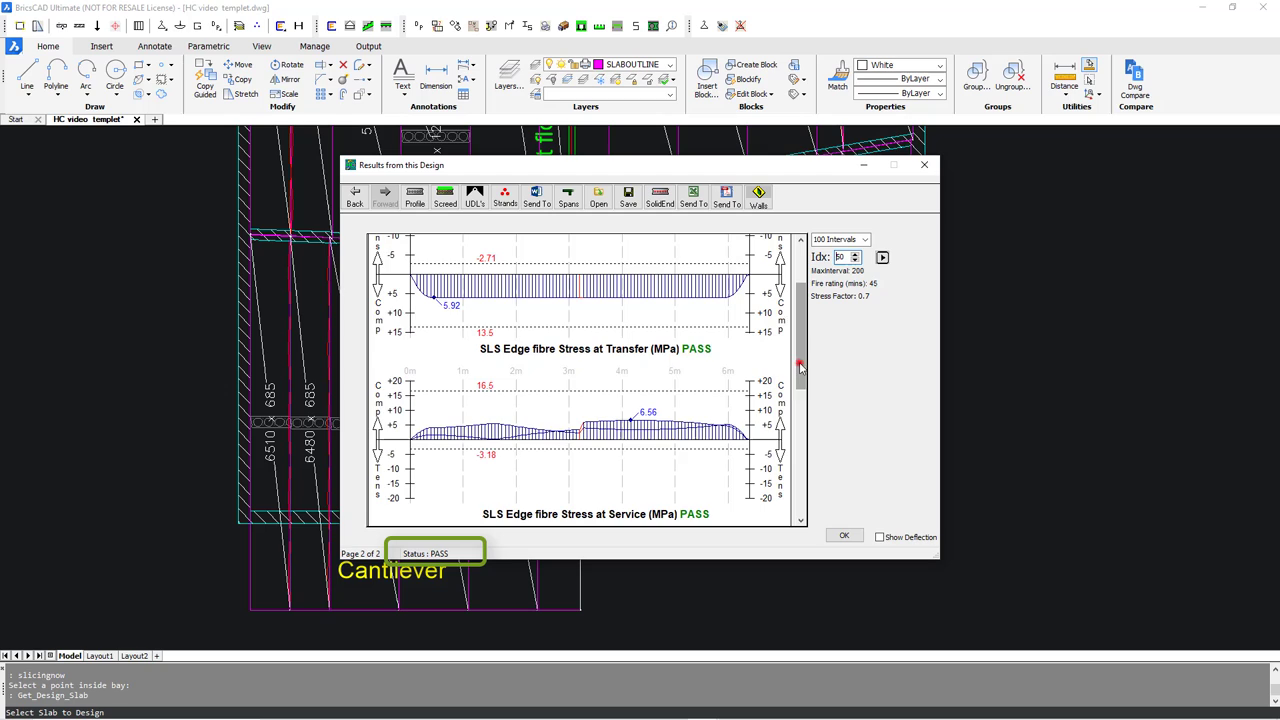
scroll(800, 362, "down", 5)
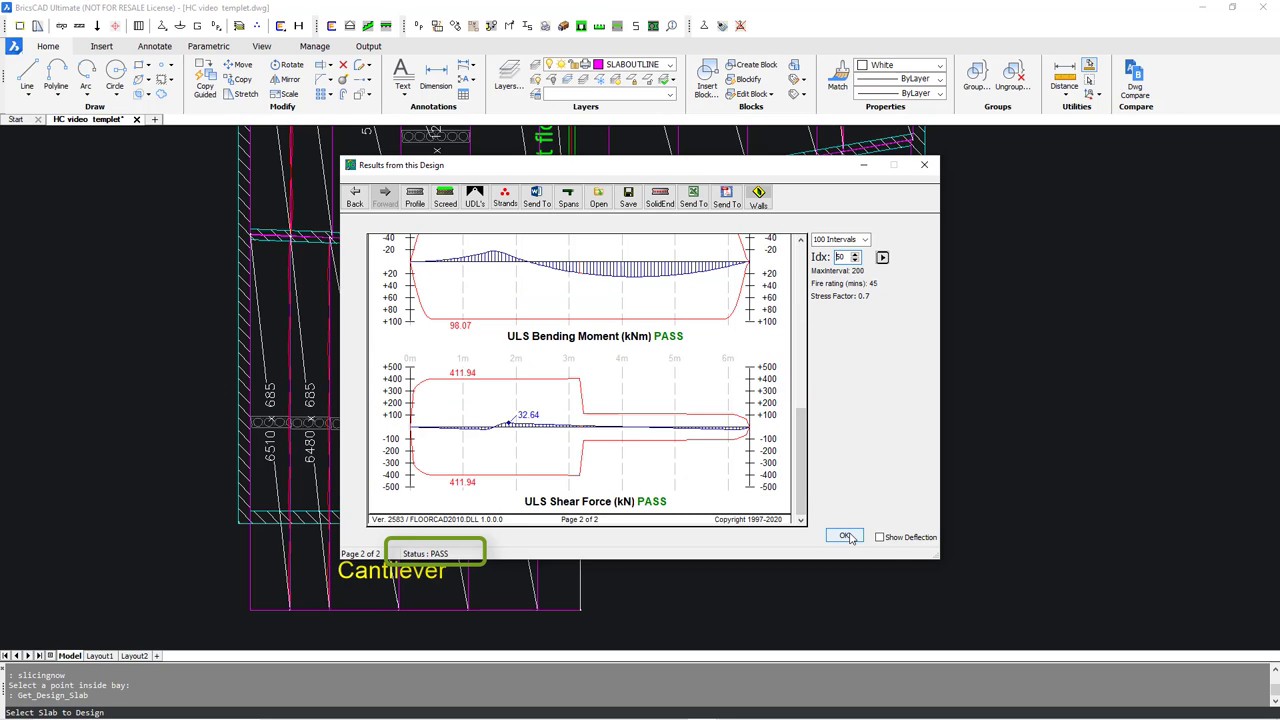
left_click(845, 537)
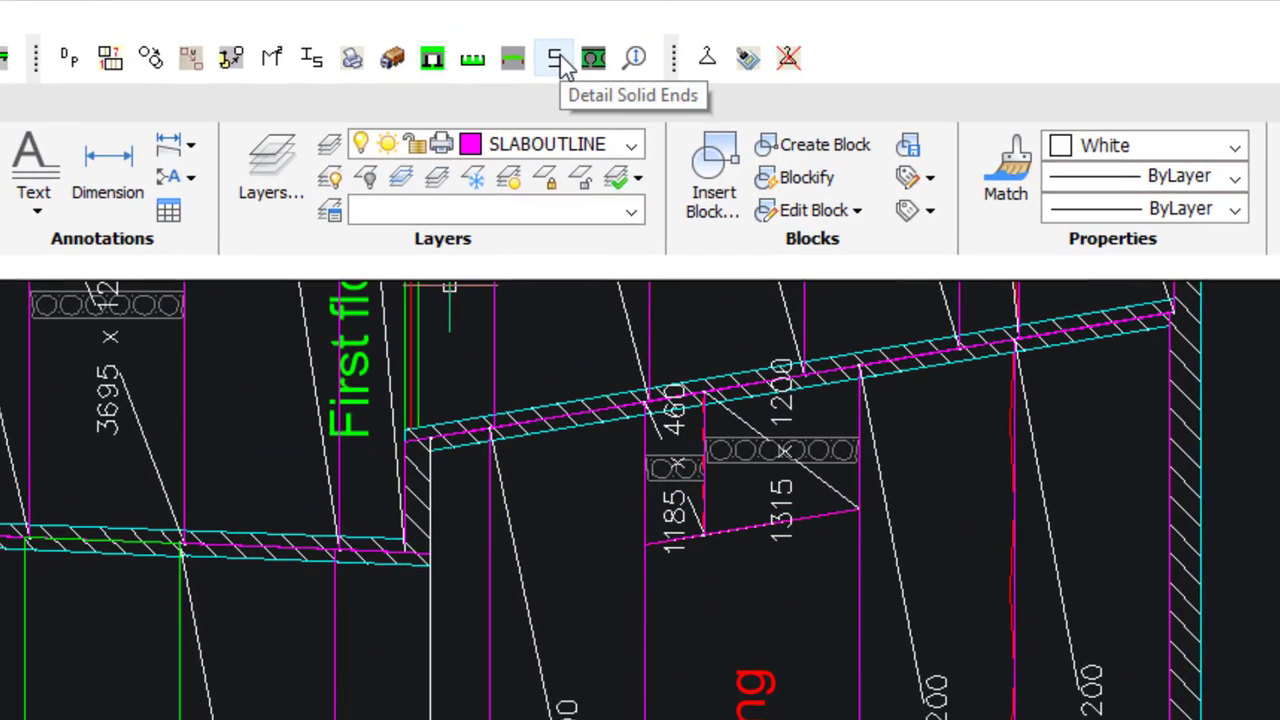
Step: Give all six cantilever planks 3203 mm solid left core ends and redraw them in the plan
left_click(557, 60)
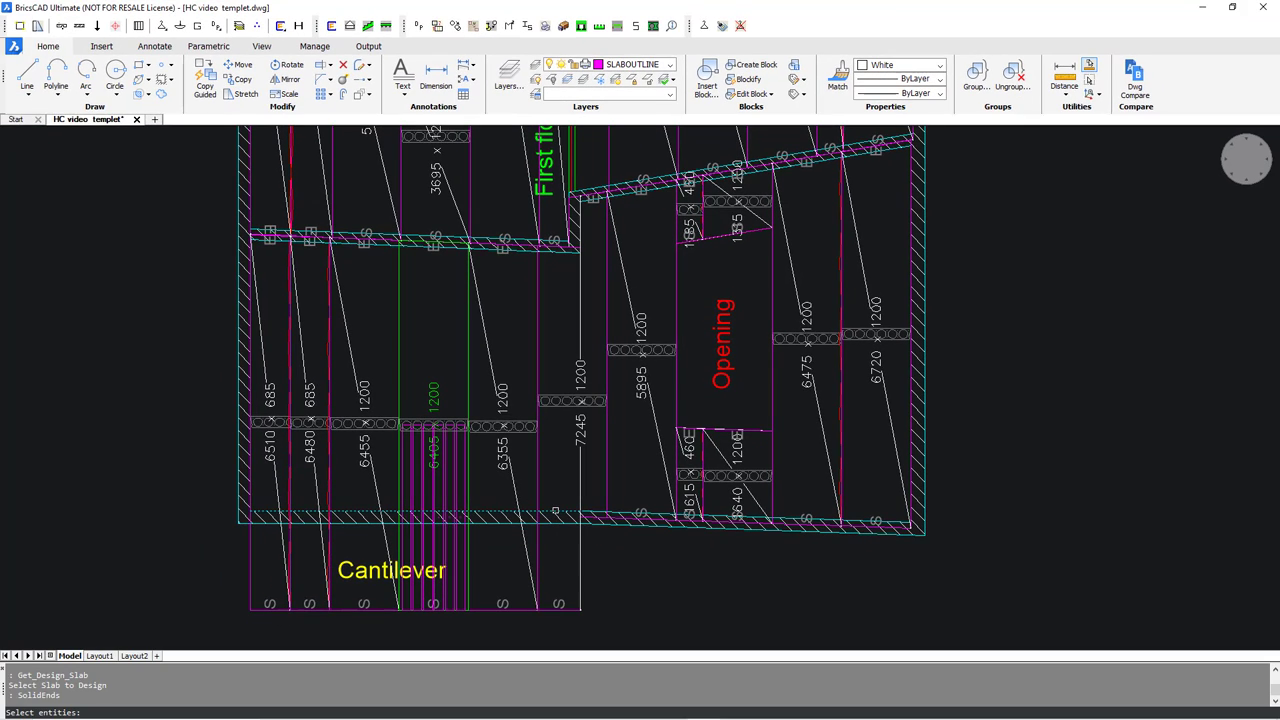
left_click(560, 490)
left_click(273, 353)
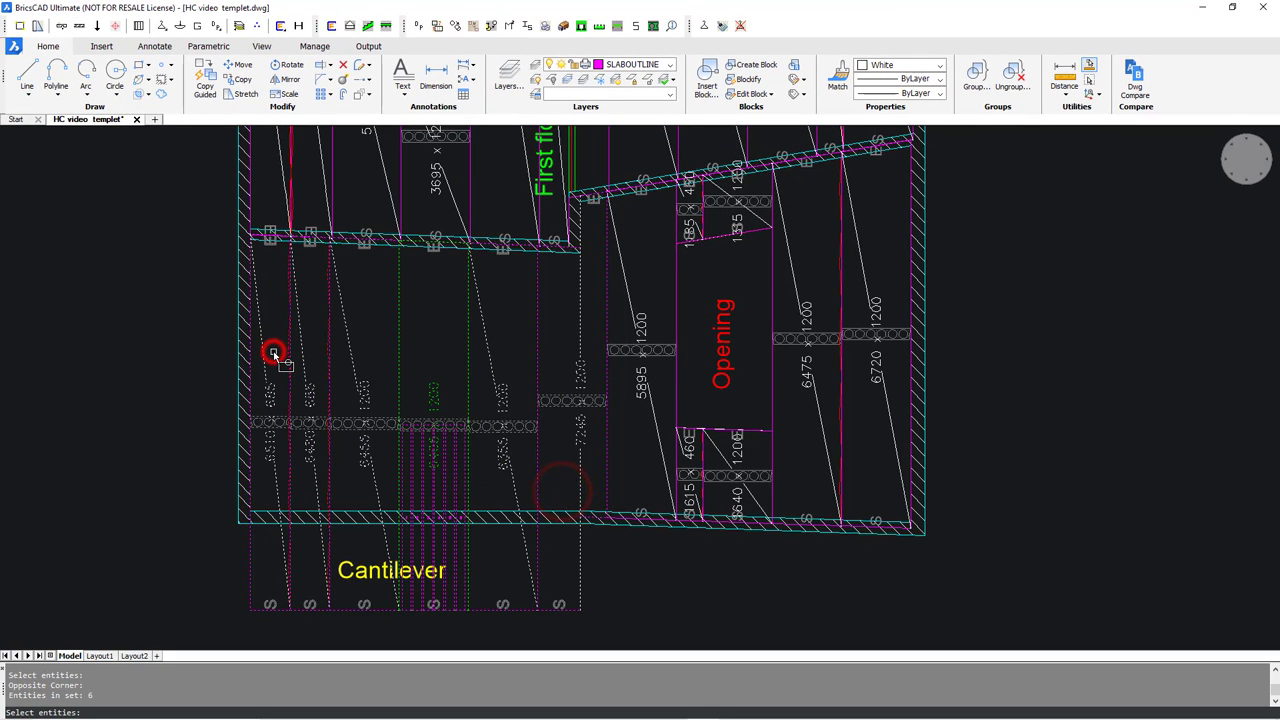
key("Return")
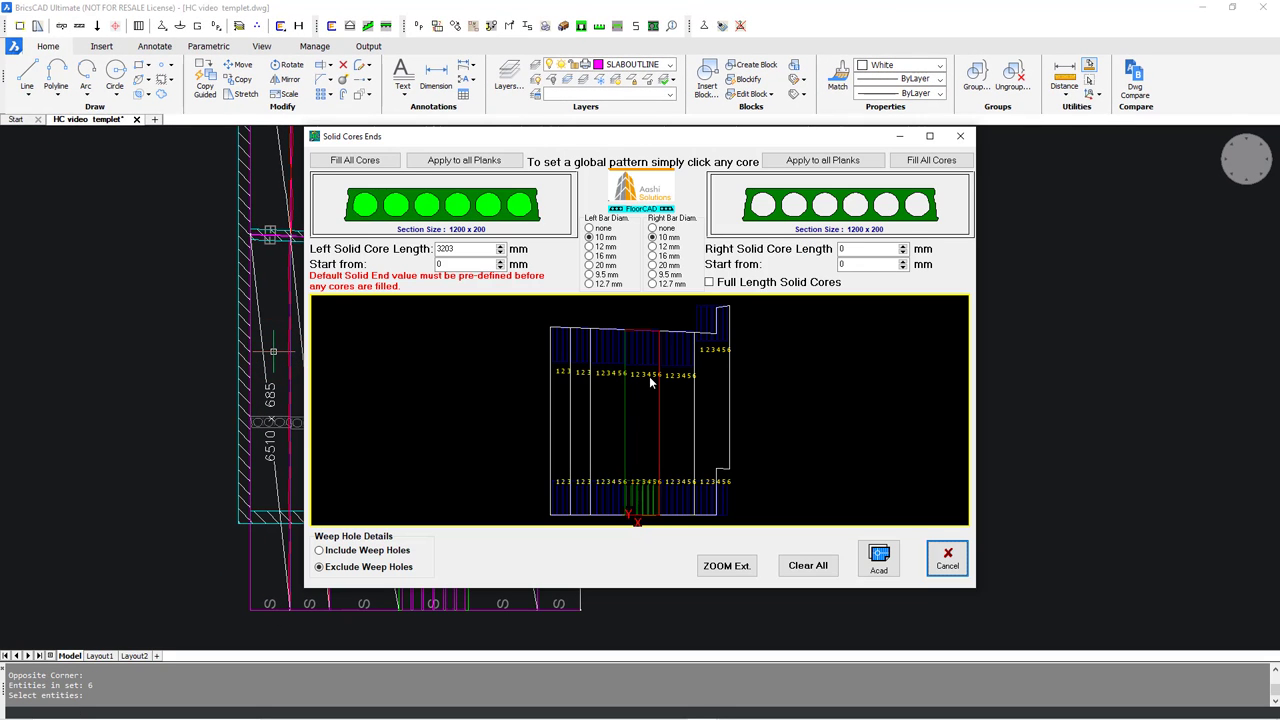
left_click(465, 160)
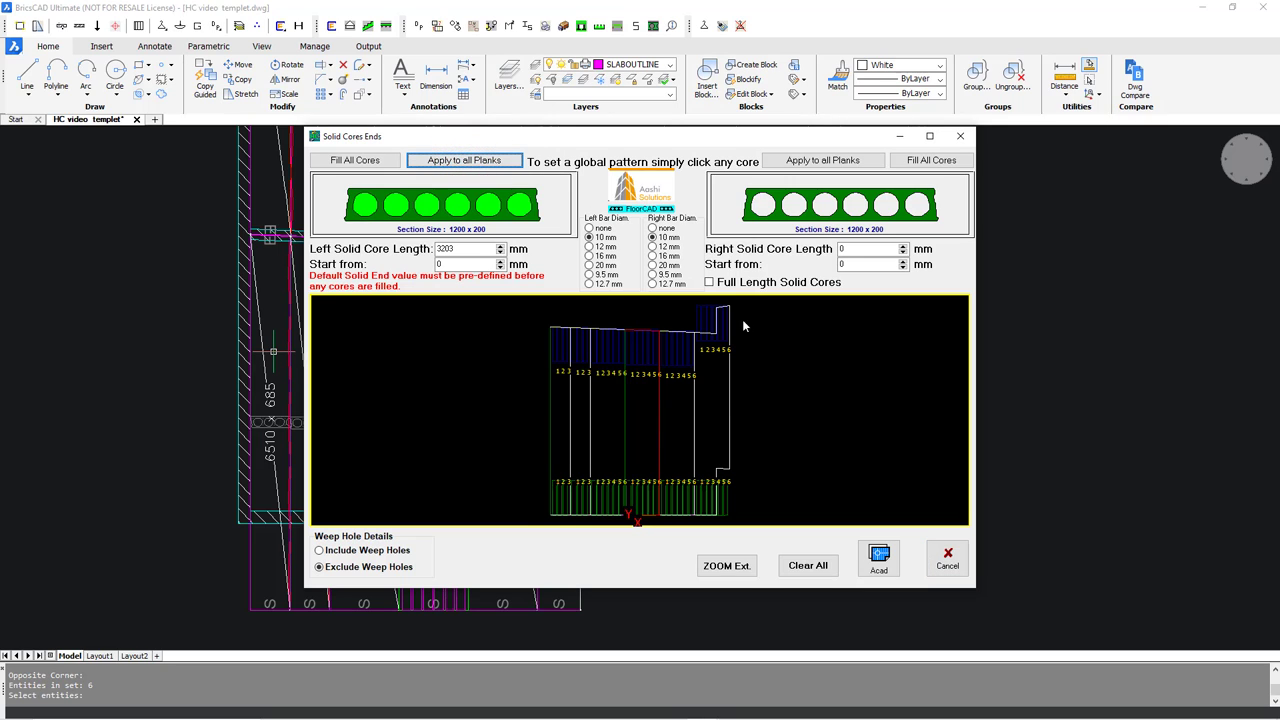
left_click(720, 500)
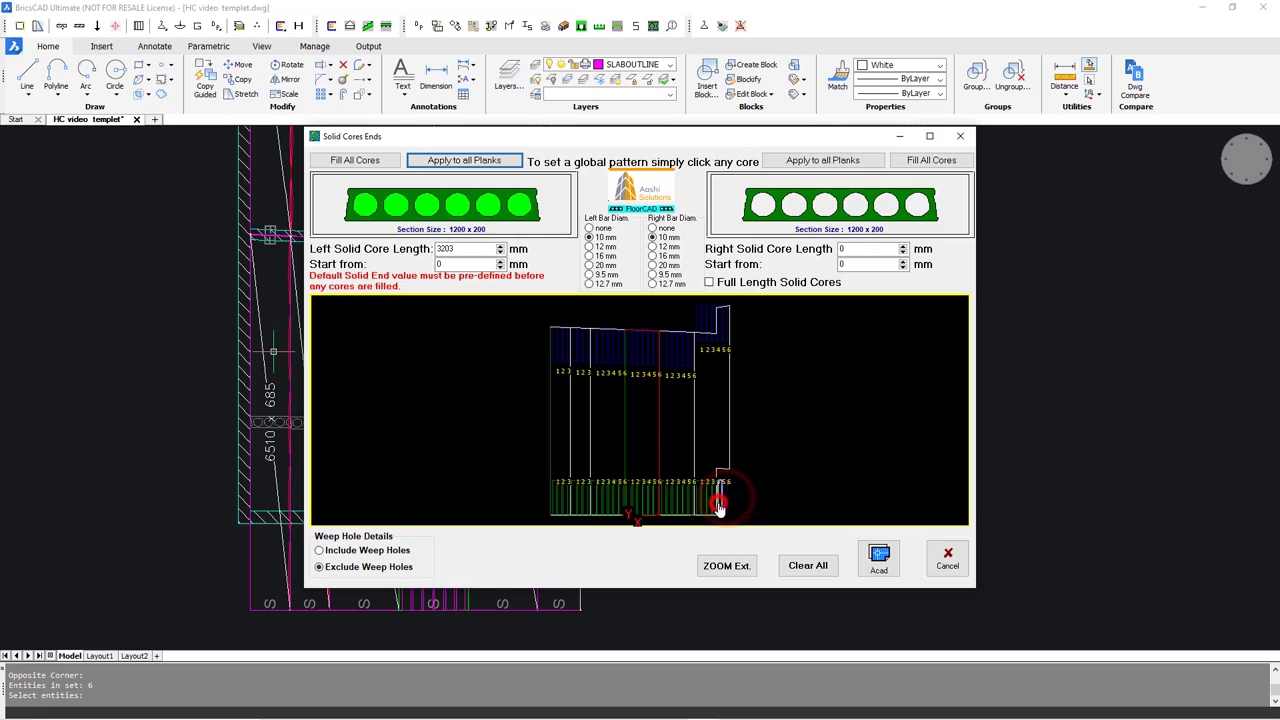
left_click(879, 562)
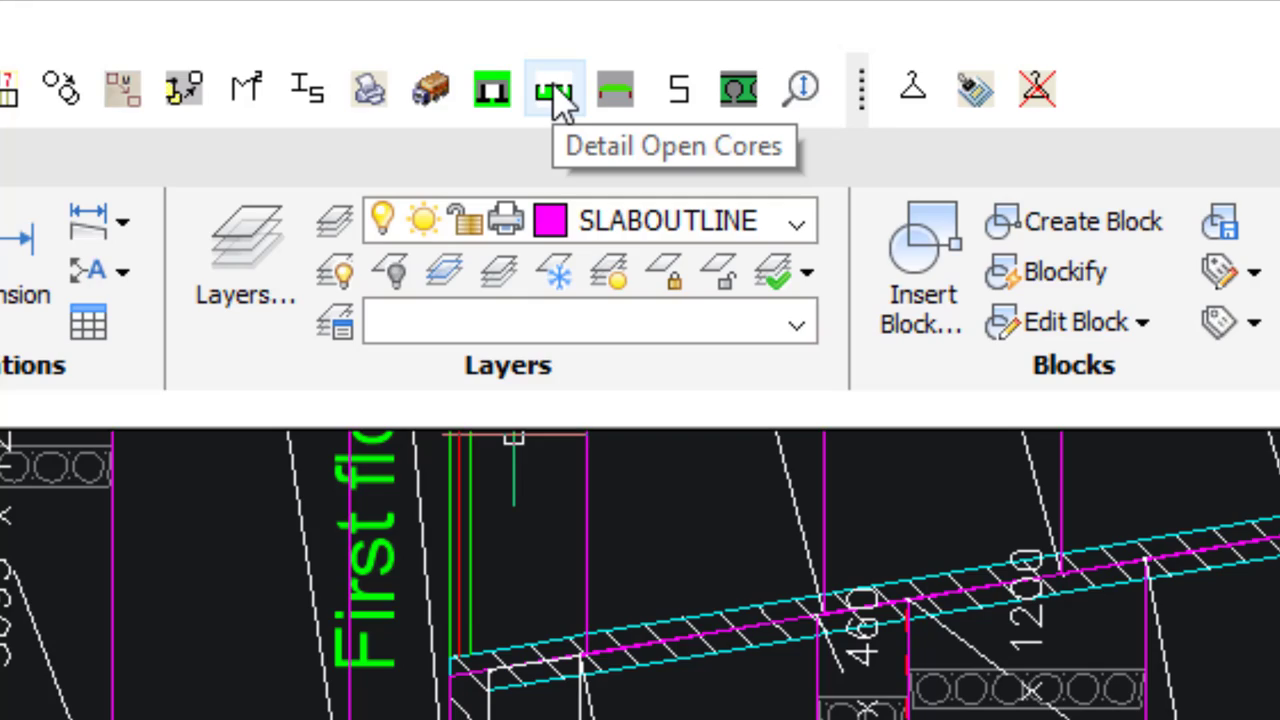
Step: Select the twelve planks along the upper wall of the left bay for open-core detailing
left_click(555, 95)
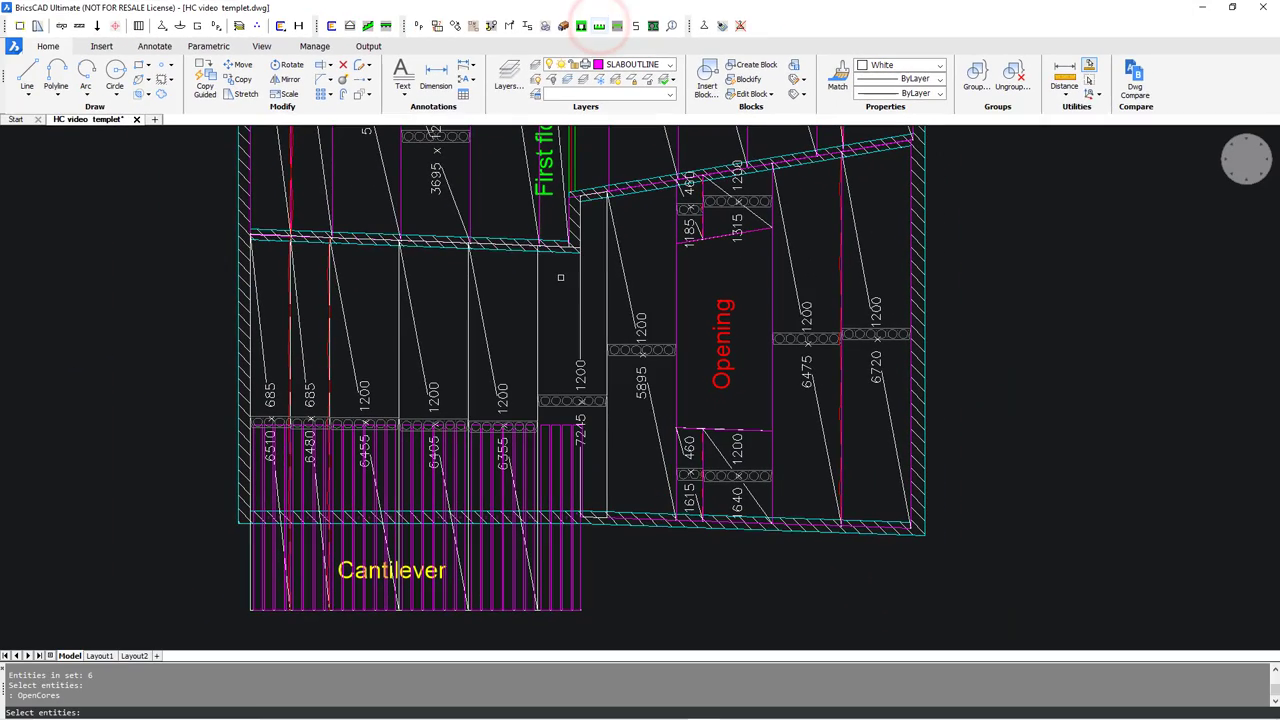
left_click(560, 281)
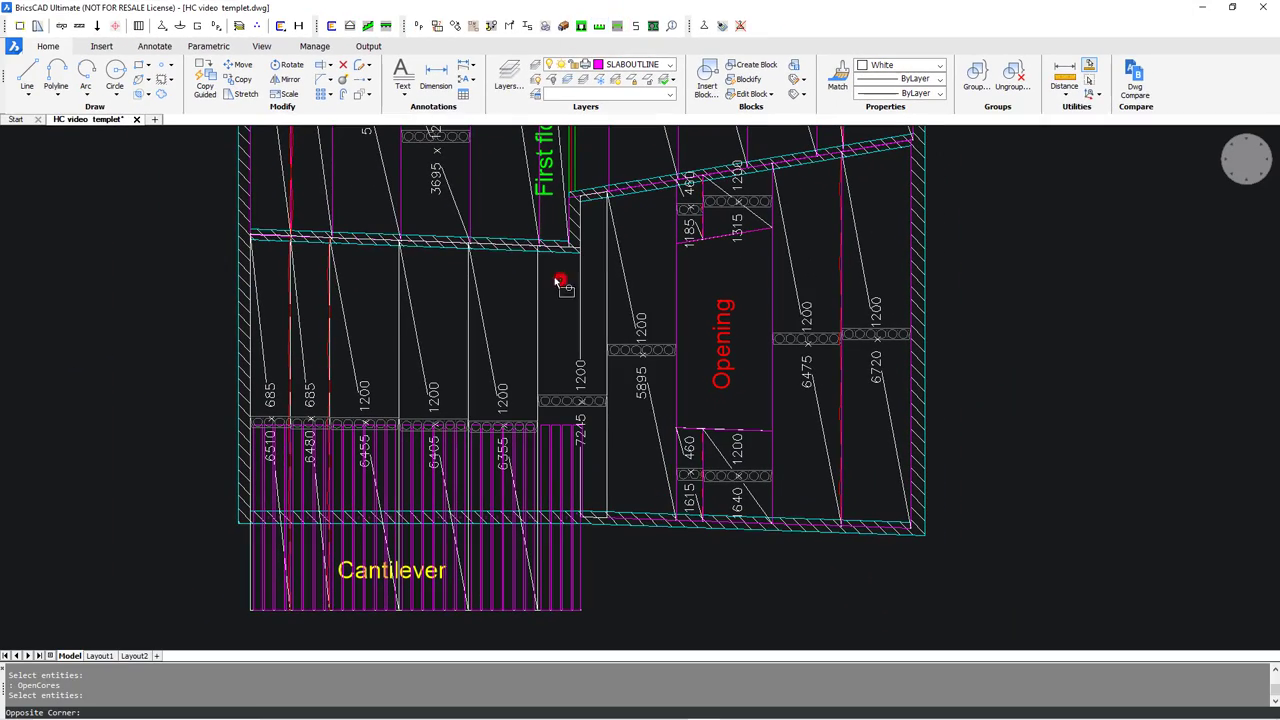
left_click(259, 200)
key("Return")
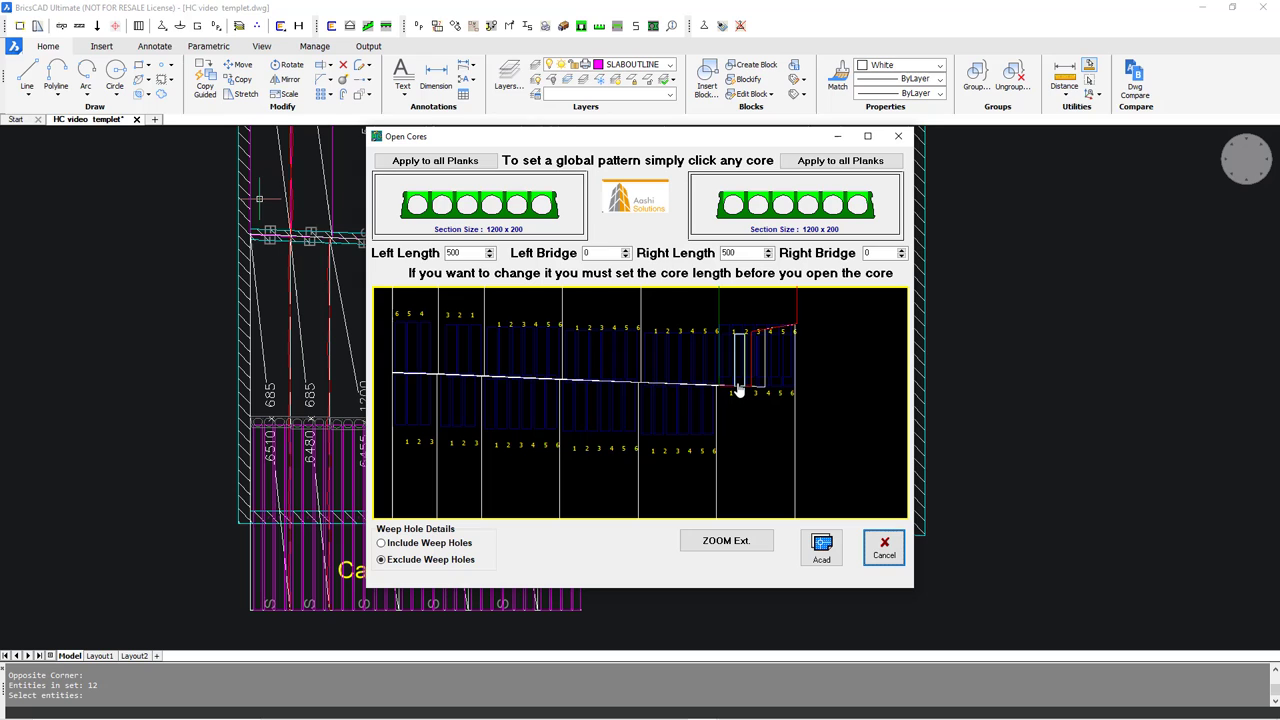
Step: Mark open cores in the six right-hand planks
left_click(737, 380)
left_click(737, 331)
left_click(688, 370)
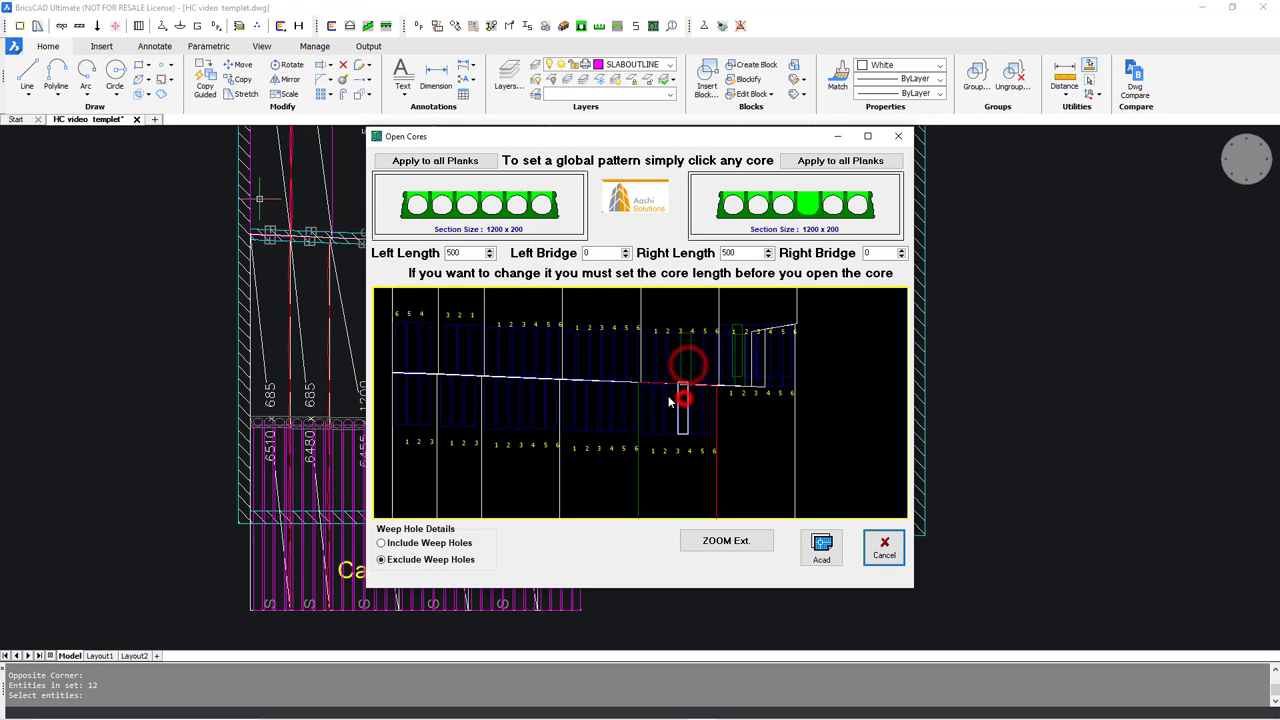
left_click(680, 396)
left_click(596, 373)
left_click(594, 402)
Step: Mark open cores in the six left-hand planks and draw the 500 mm cores into the plan
left_click(518, 366)
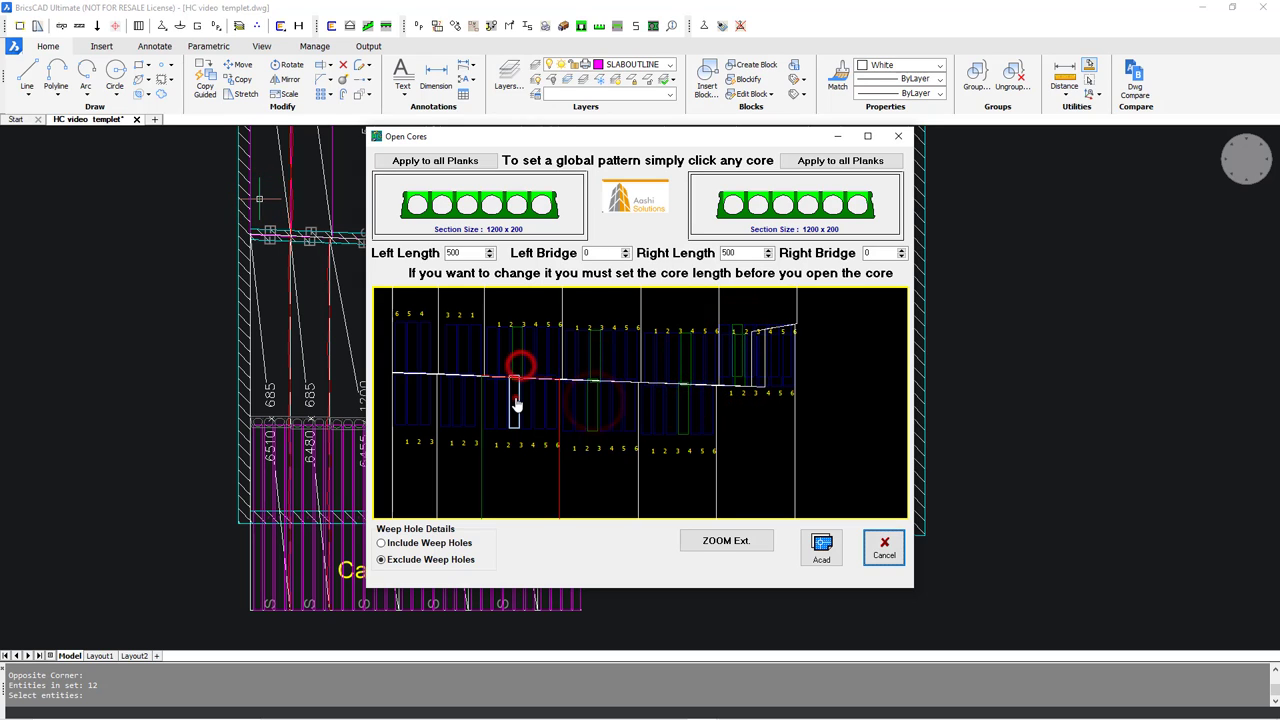
left_click(514, 396)
left_click(458, 364)
left_click(461, 388)
left_click(408, 366)
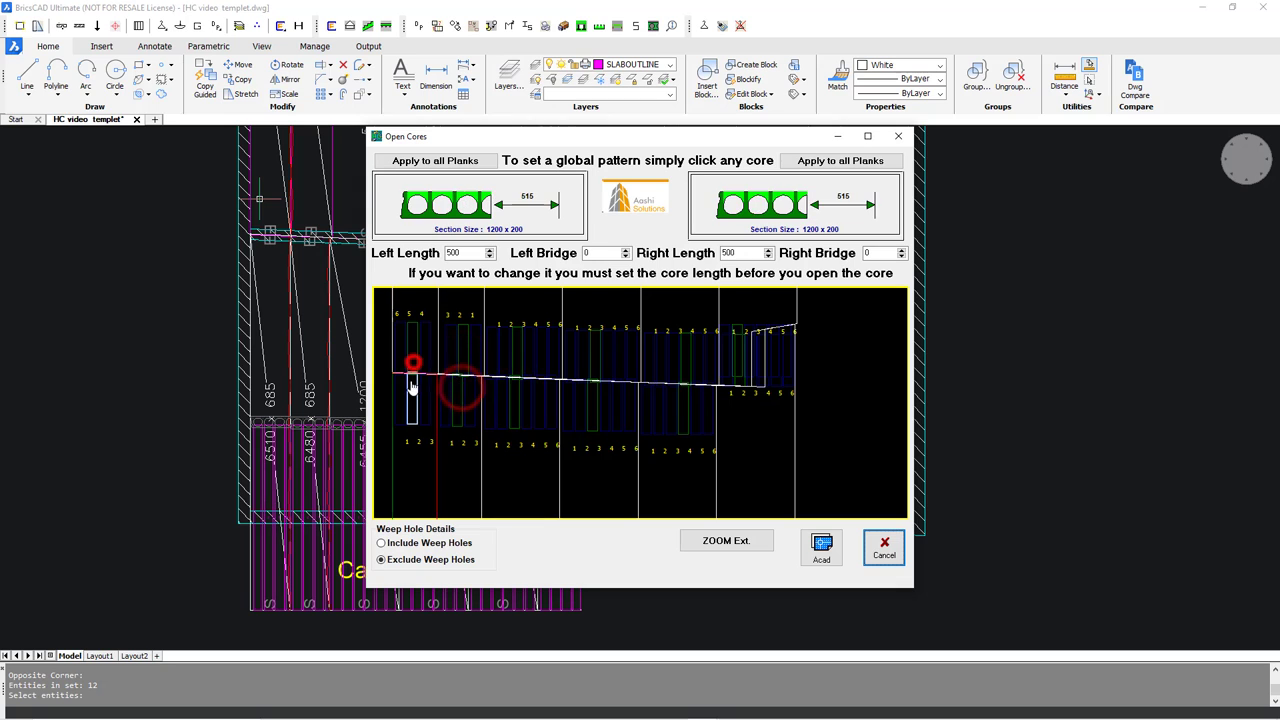
left_click(411, 392)
left_click(822, 547)
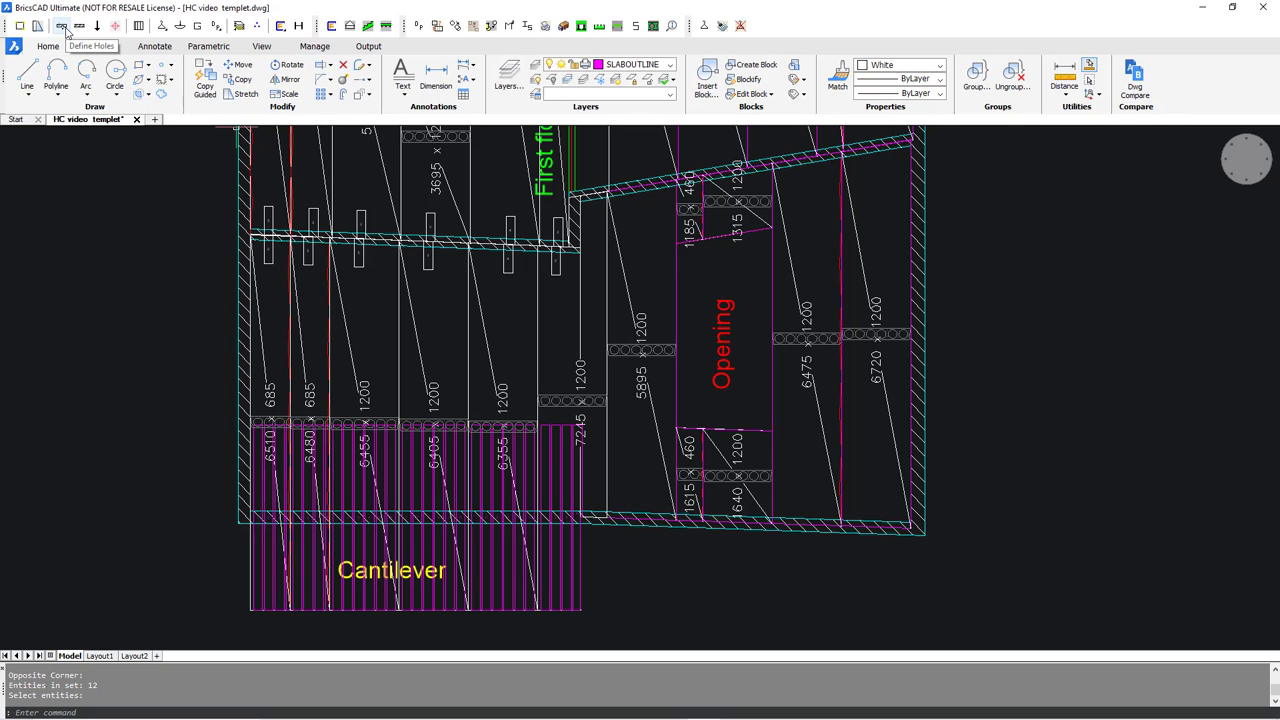
Step: Cut 100 mm deep, 600 mm long partial-depth holes at position T over core 2 into the right-hand slab
left_click(62, 26)
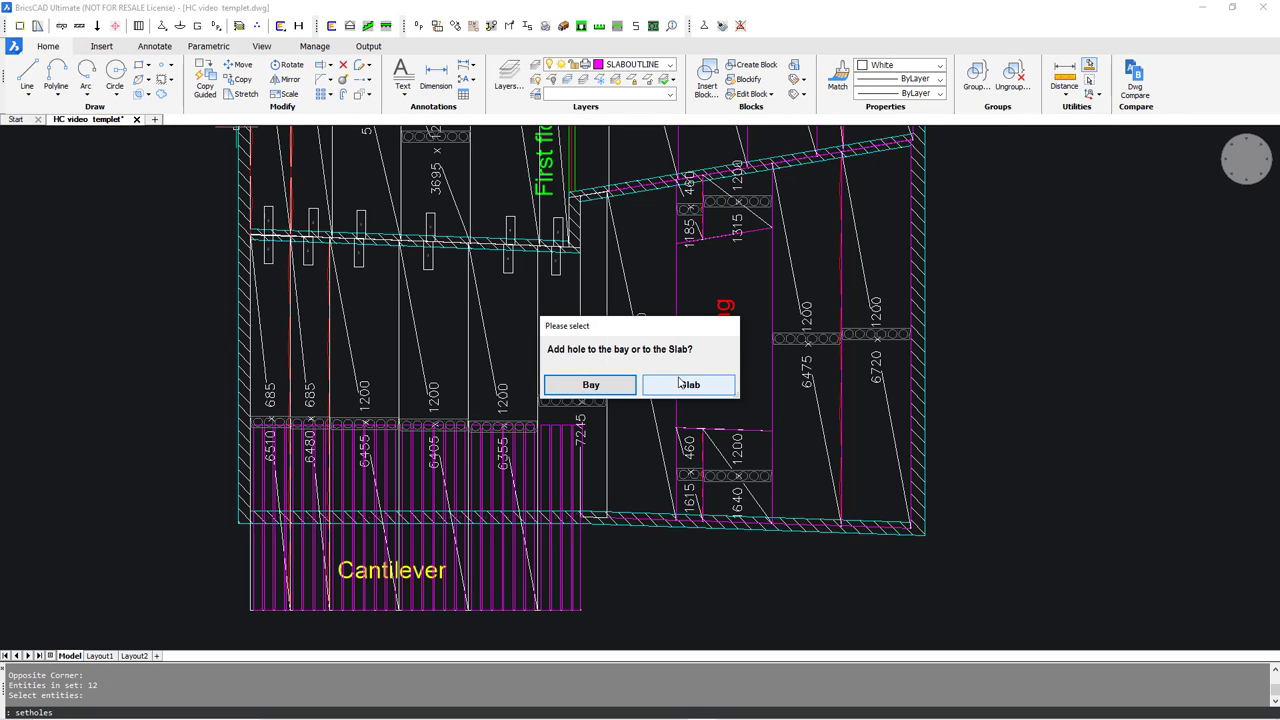
left_click(688, 385)
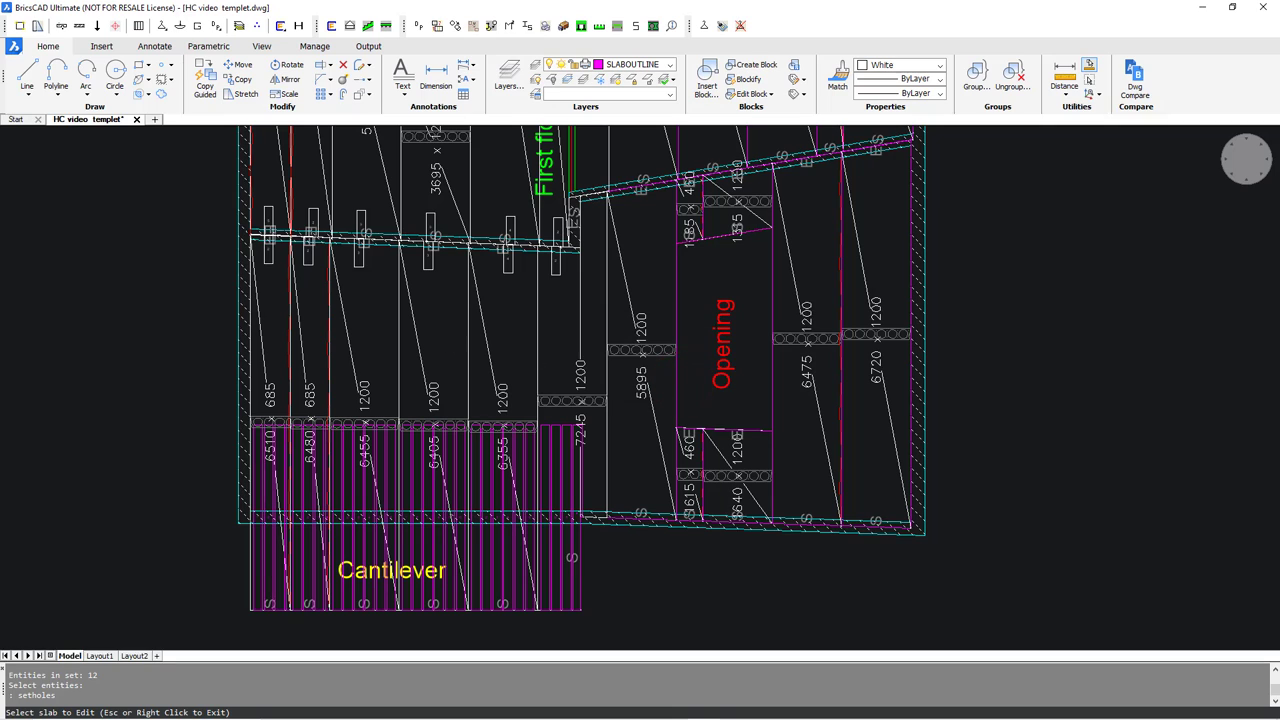
left_click(258, 328)
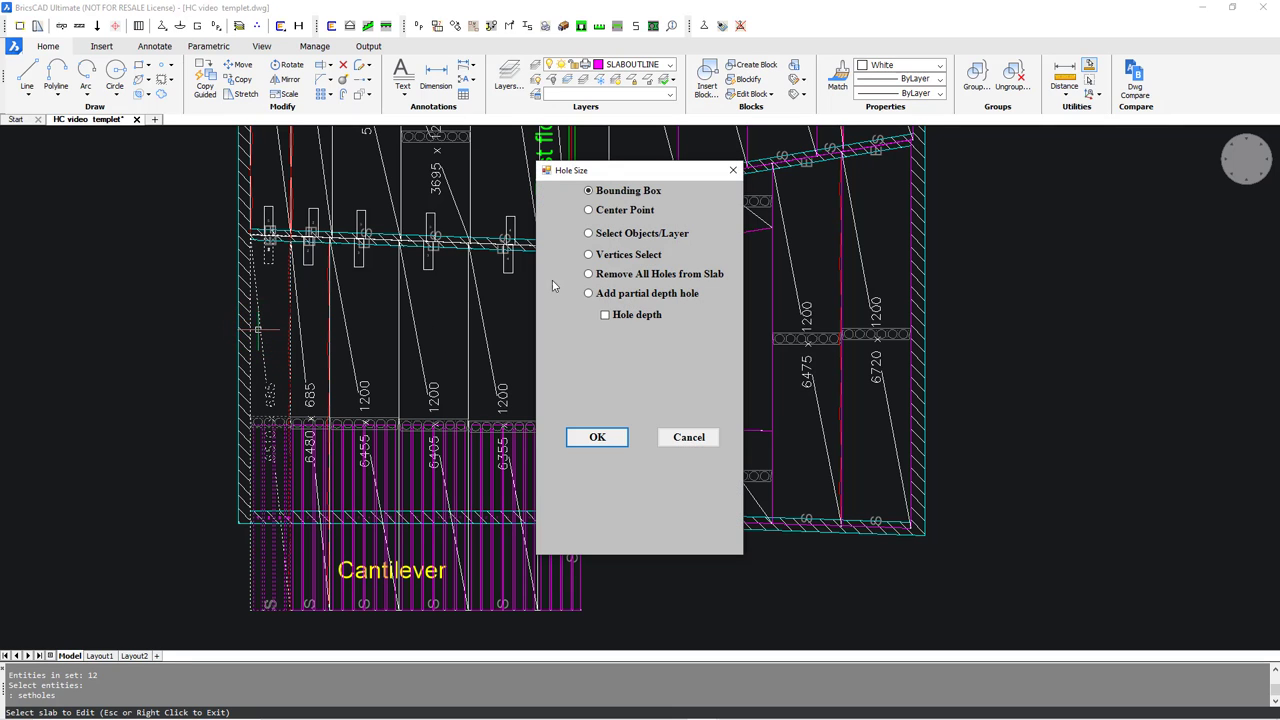
left_click(589, 293)
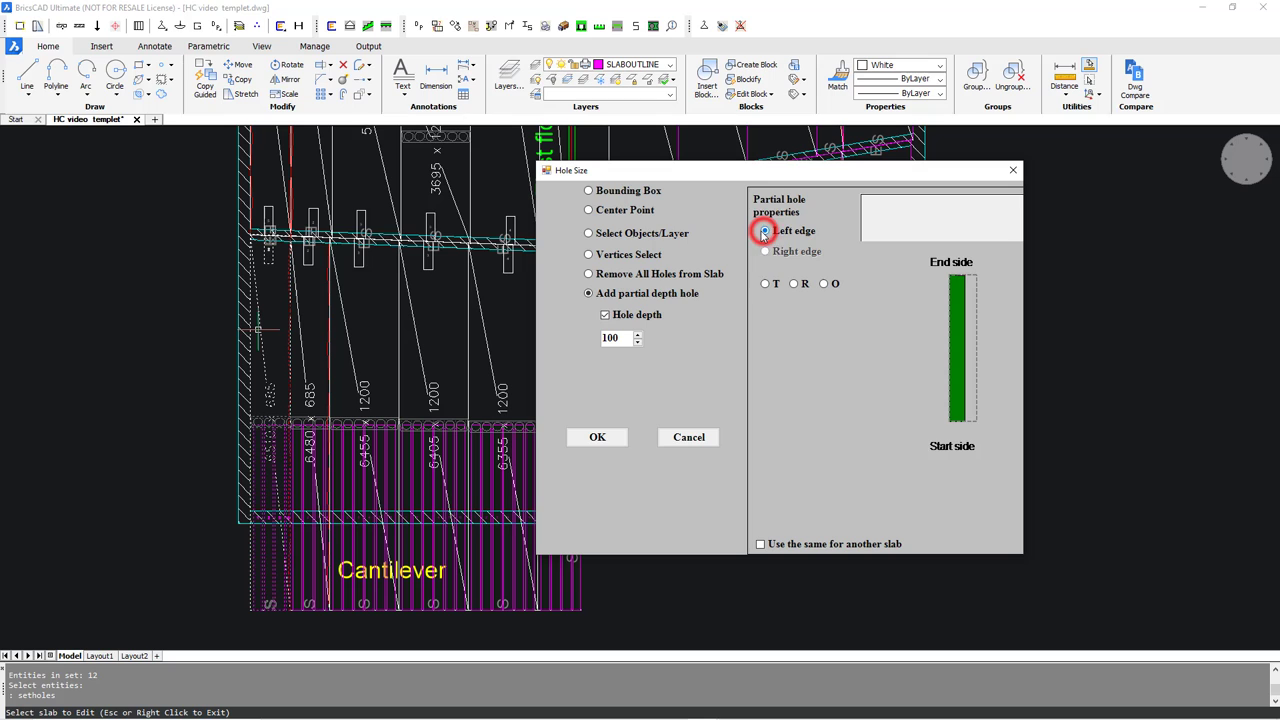
left_click(765, 283)
left_click(765, 351)
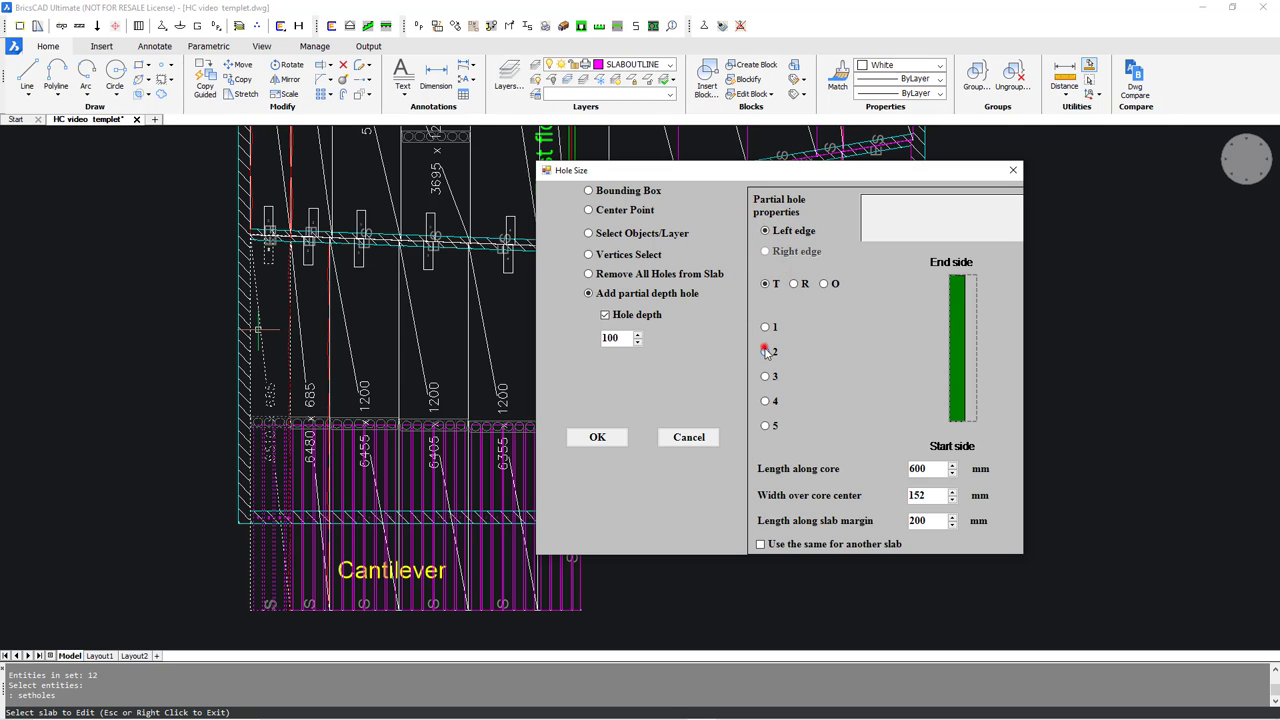
left_click(596, 438)
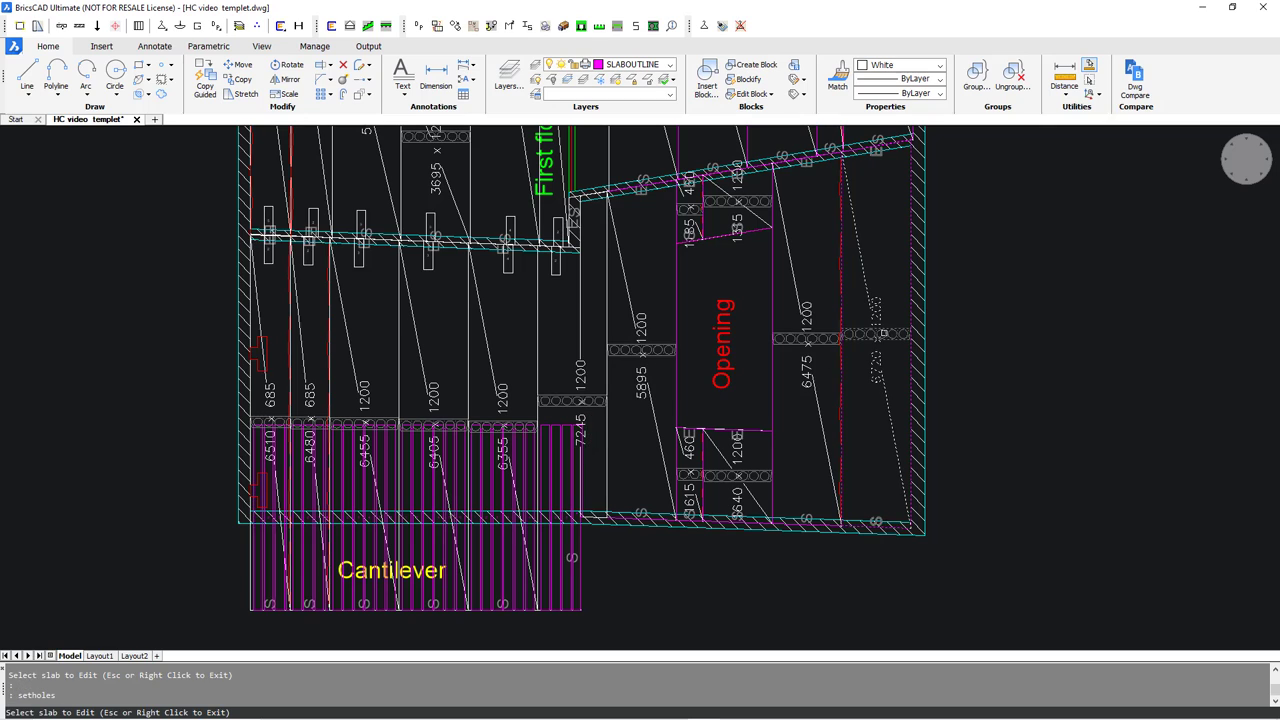
left_click(880, 333)
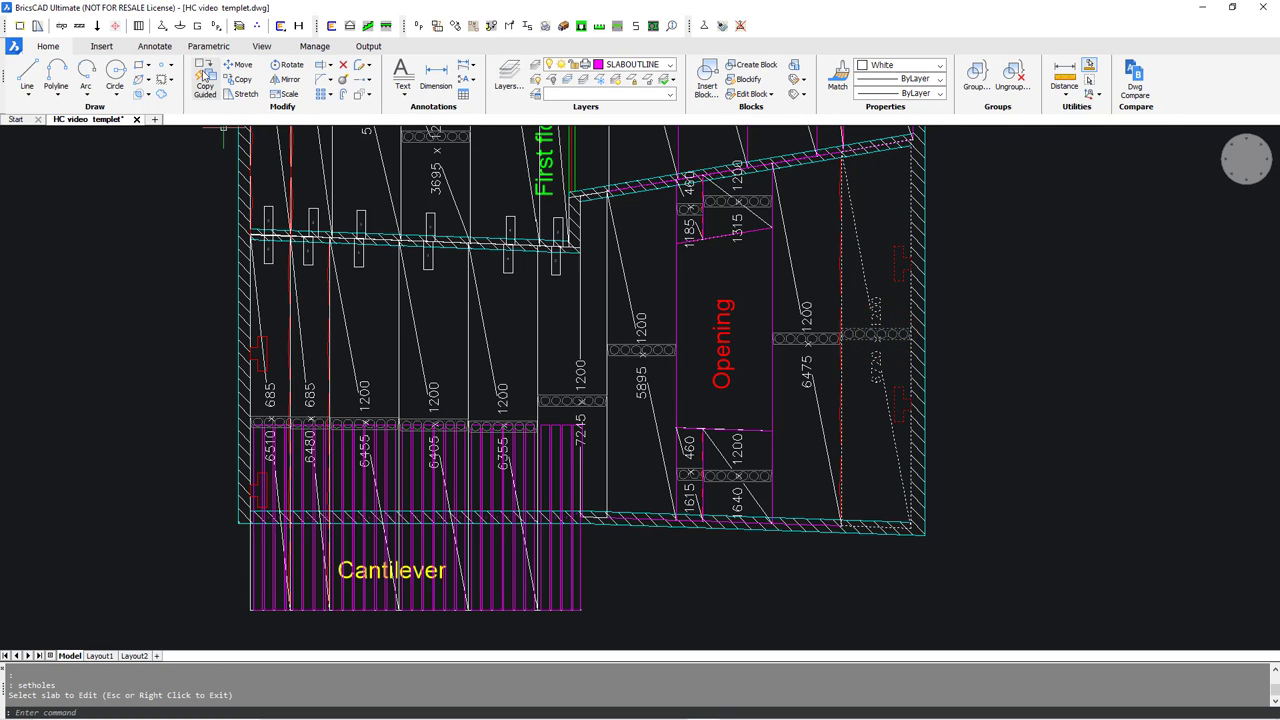
Step: Design the 5535 mm HC200 slab by the first floor wall and page through its report to the stress results
left_click(181, 32)
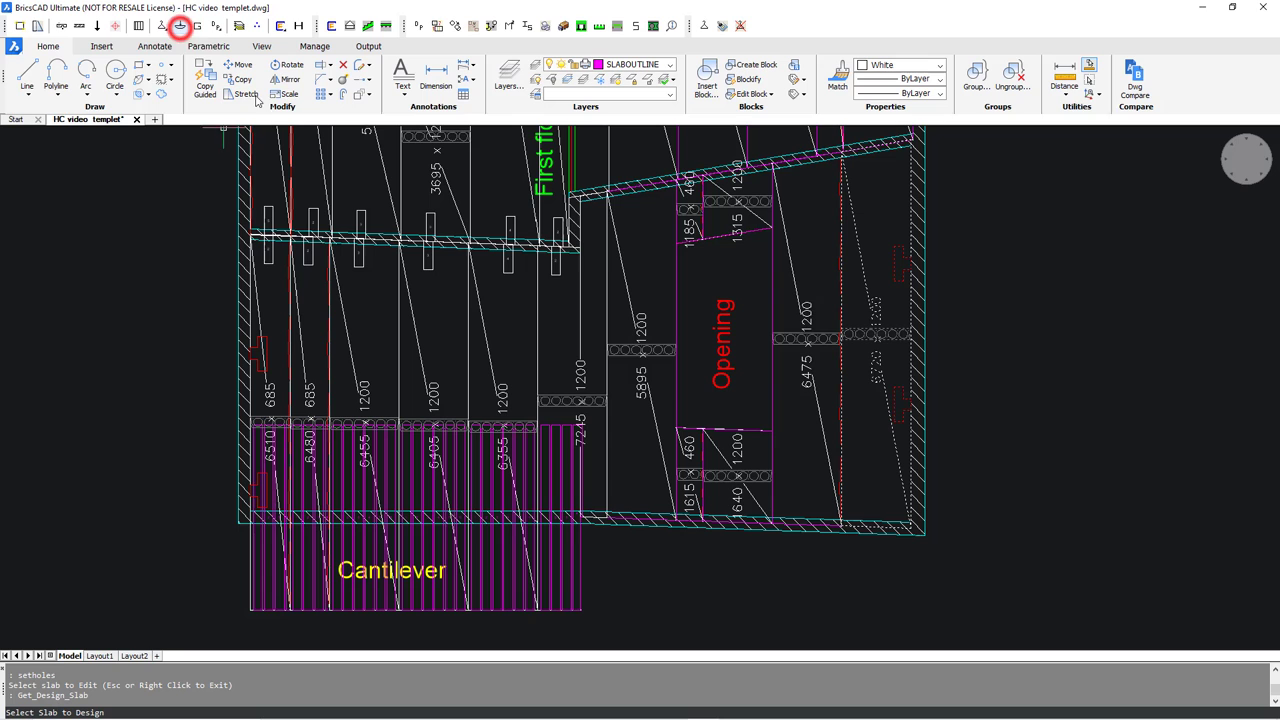
middle_click_drag(569, 291, 578, 537)
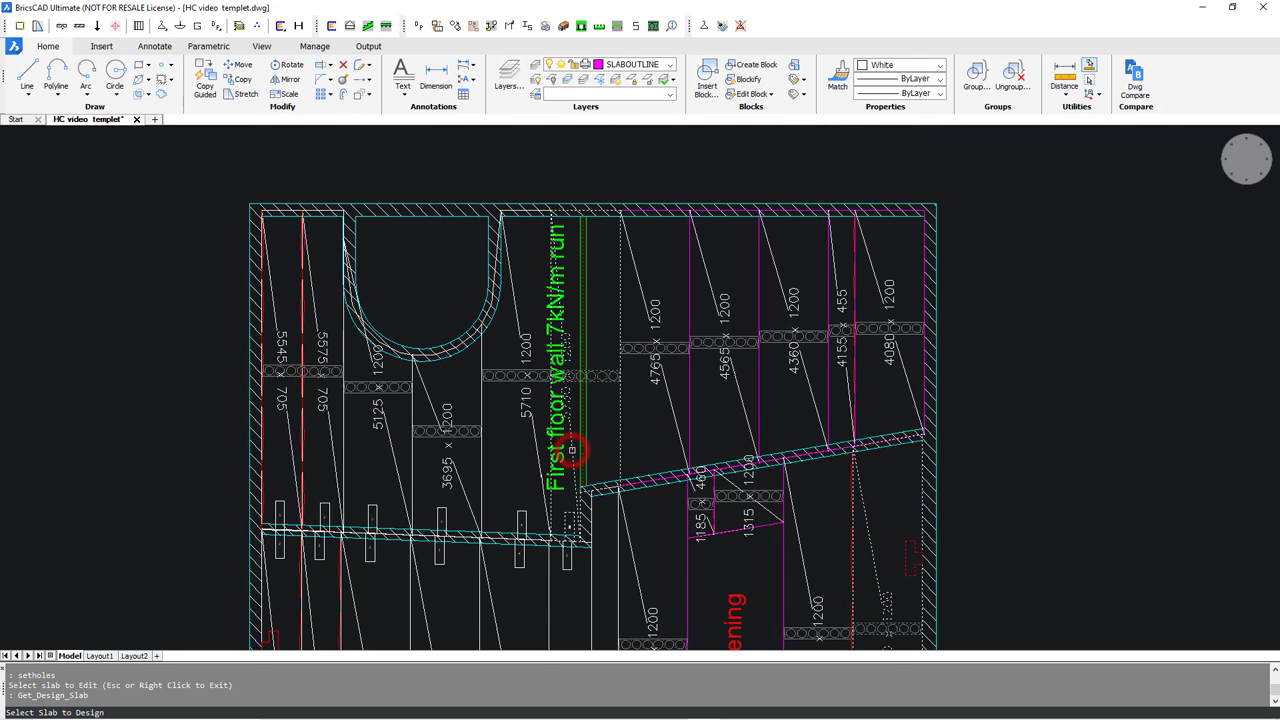
left_click(572, 450)
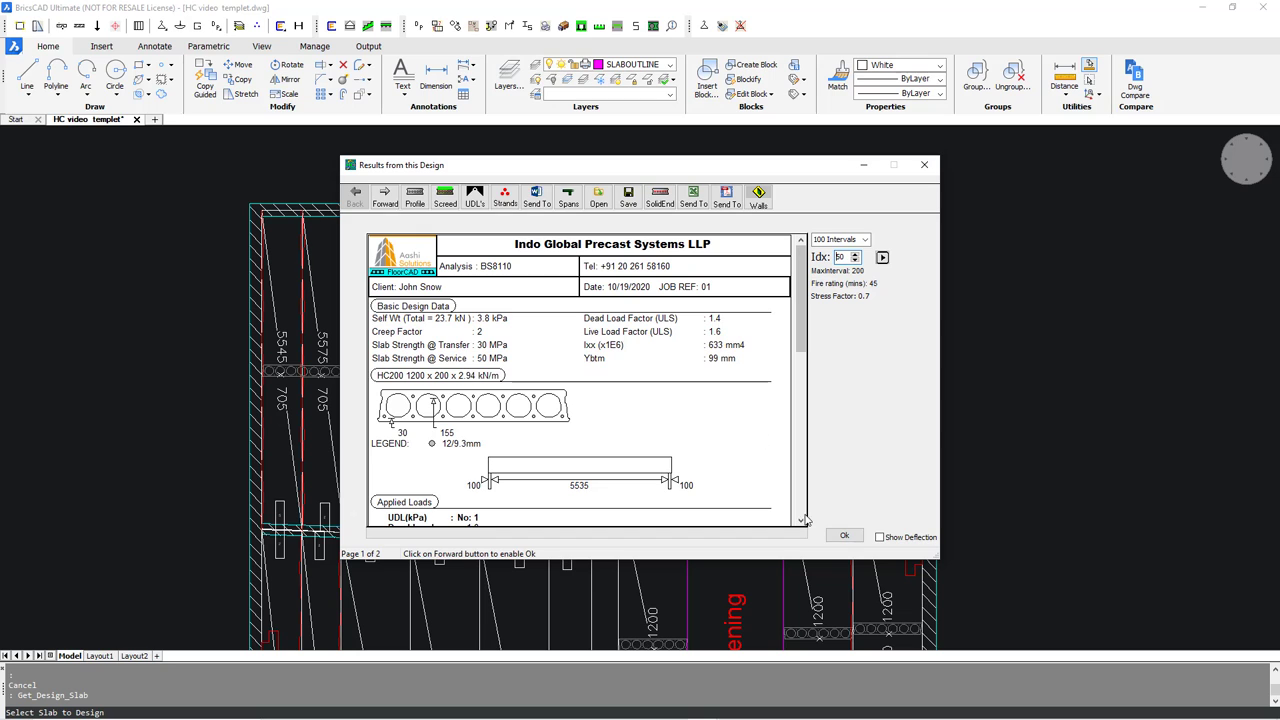
left_click(801, 521)
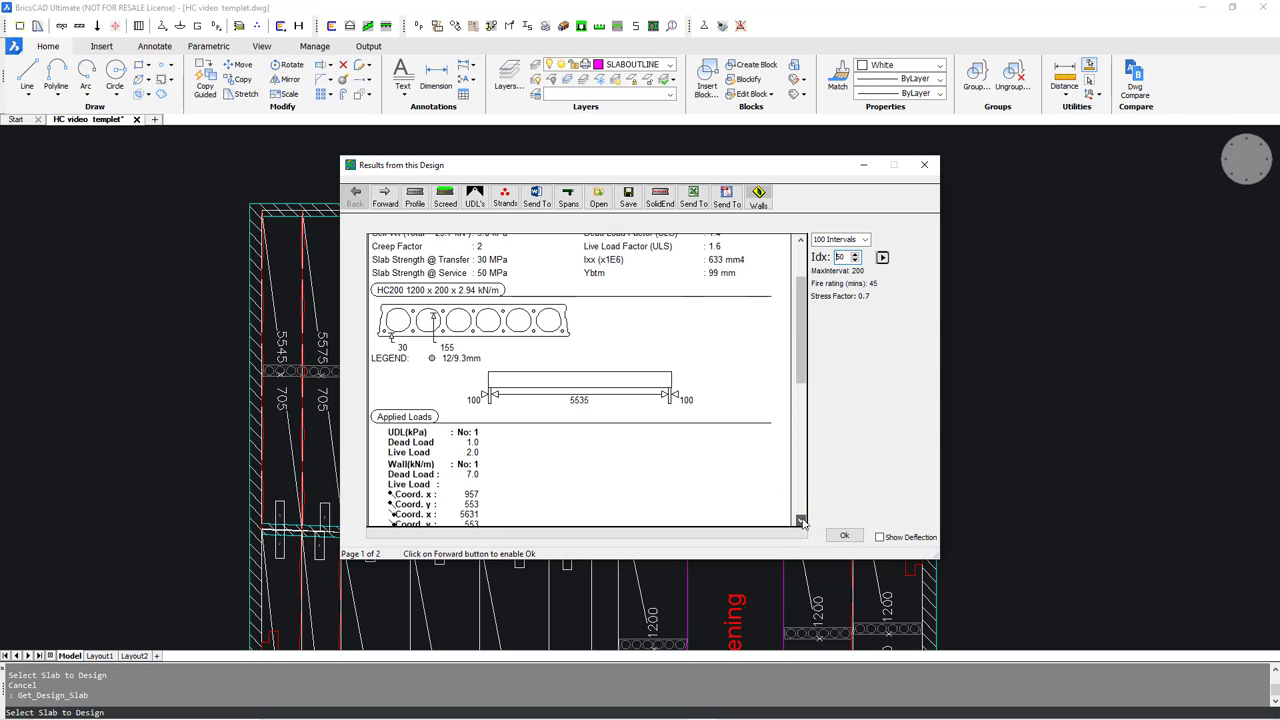
left_click(801, 521)
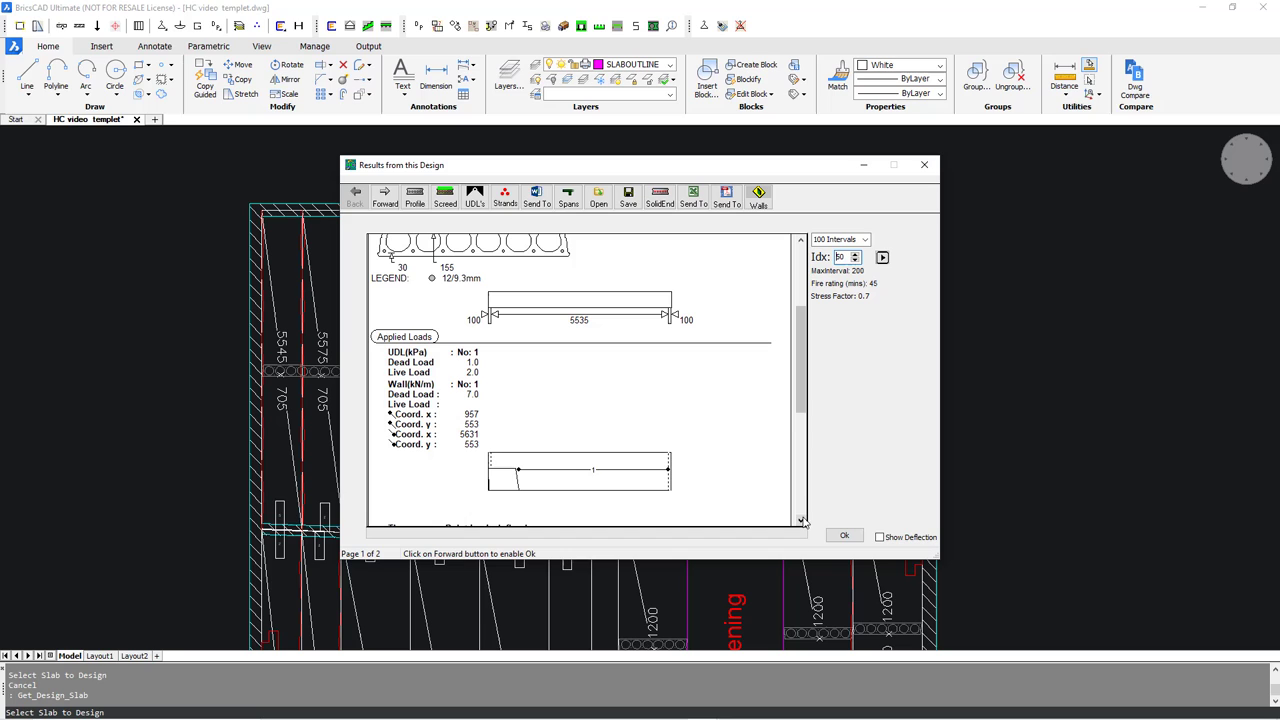
left_click(802, 363)
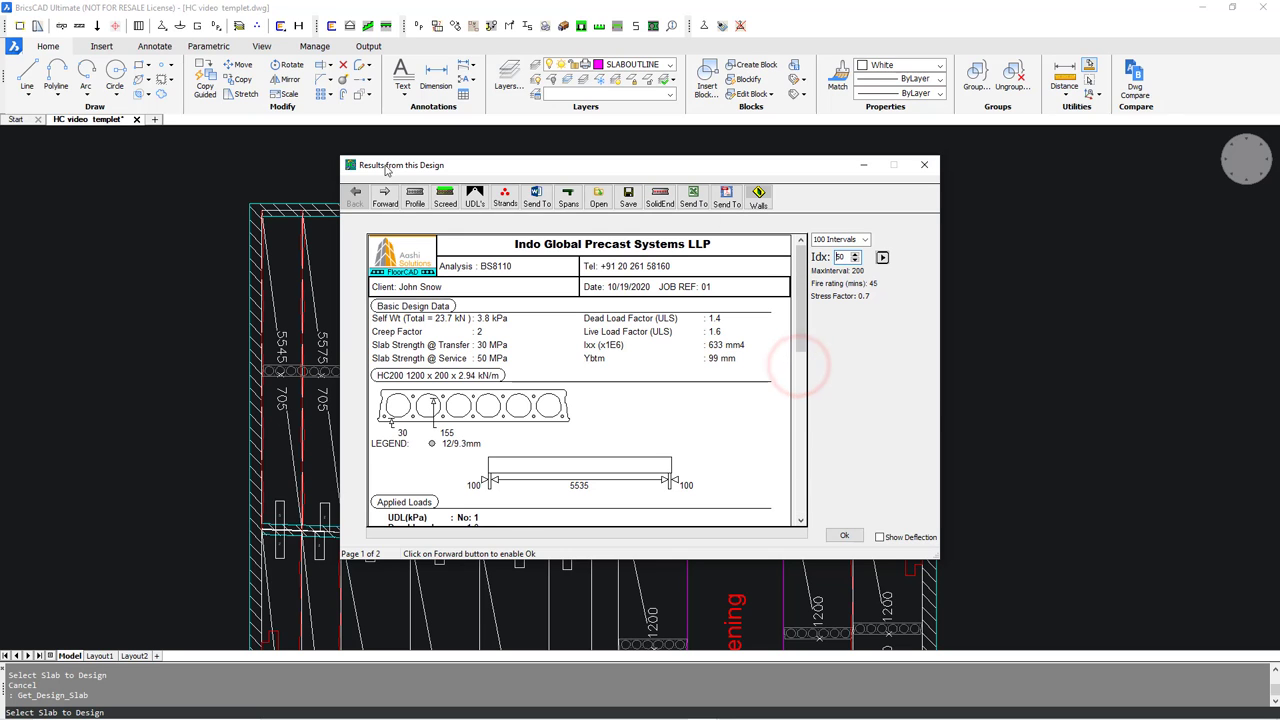
left_click(387, 197)
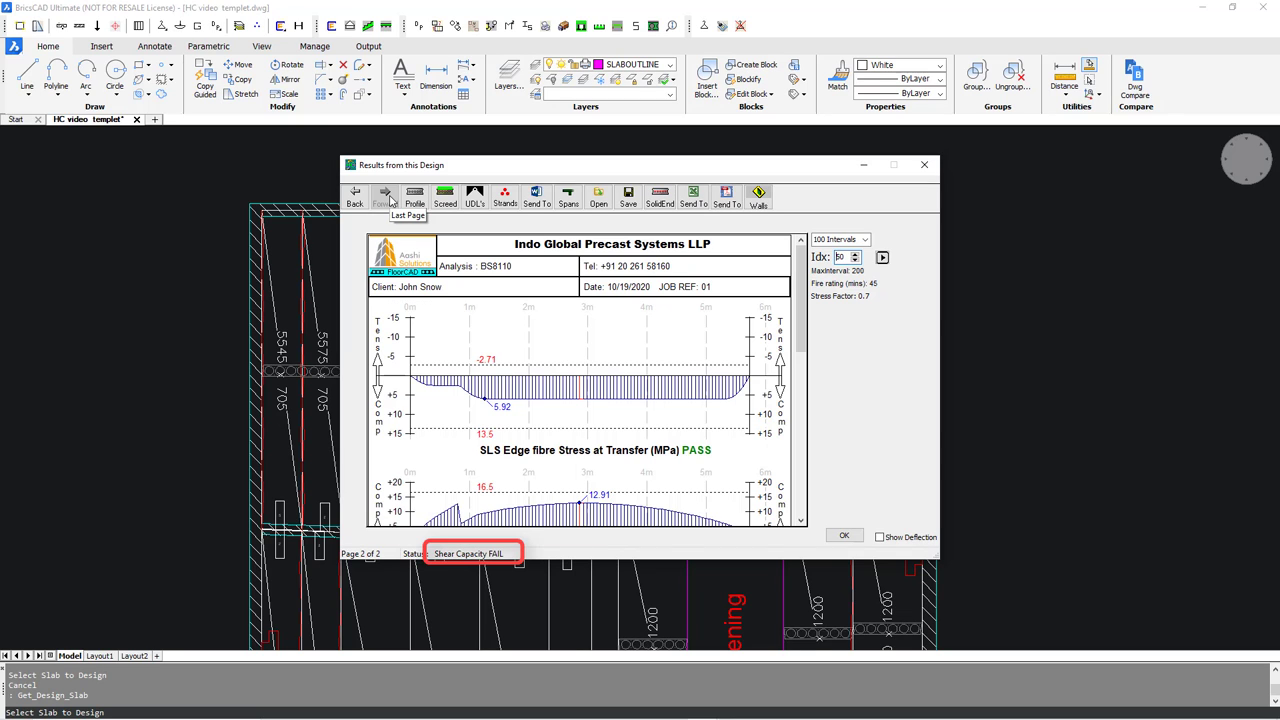
Step: Switch the L1 bottom strands to 12.5 mm, confirm the PASS status, and accept the design
left_click(501, 196)
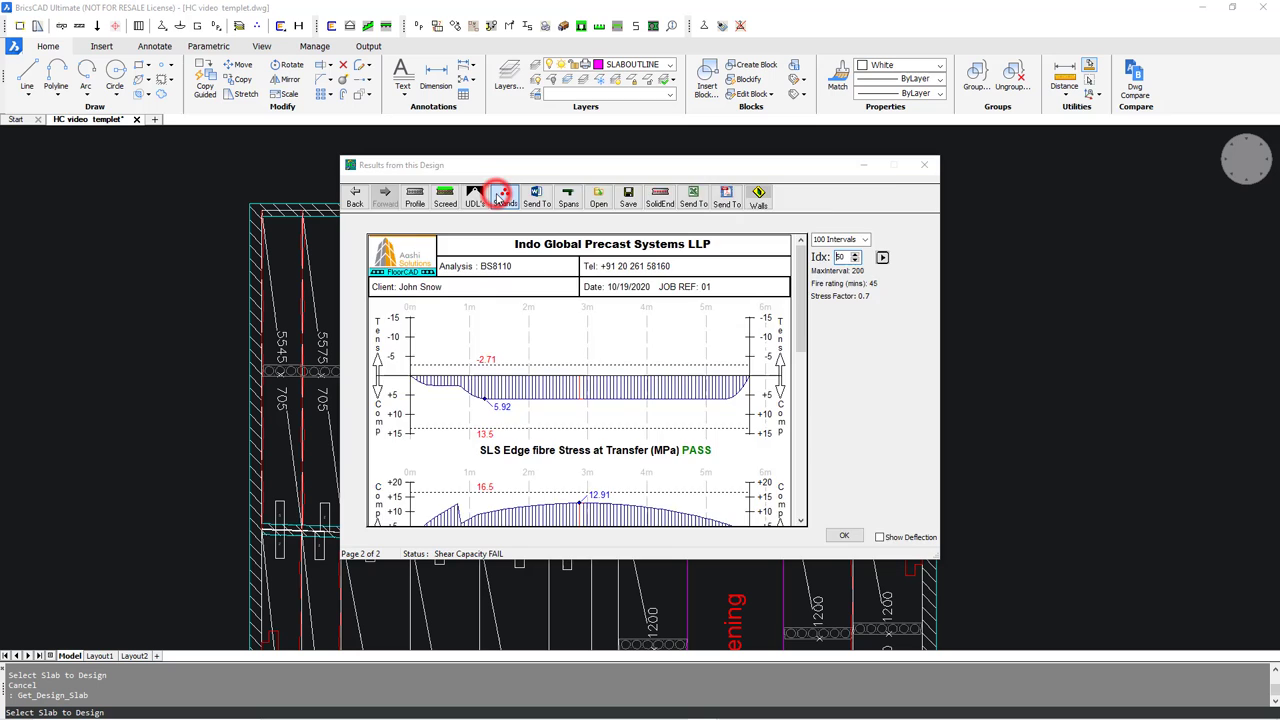
left_click(392, 398)
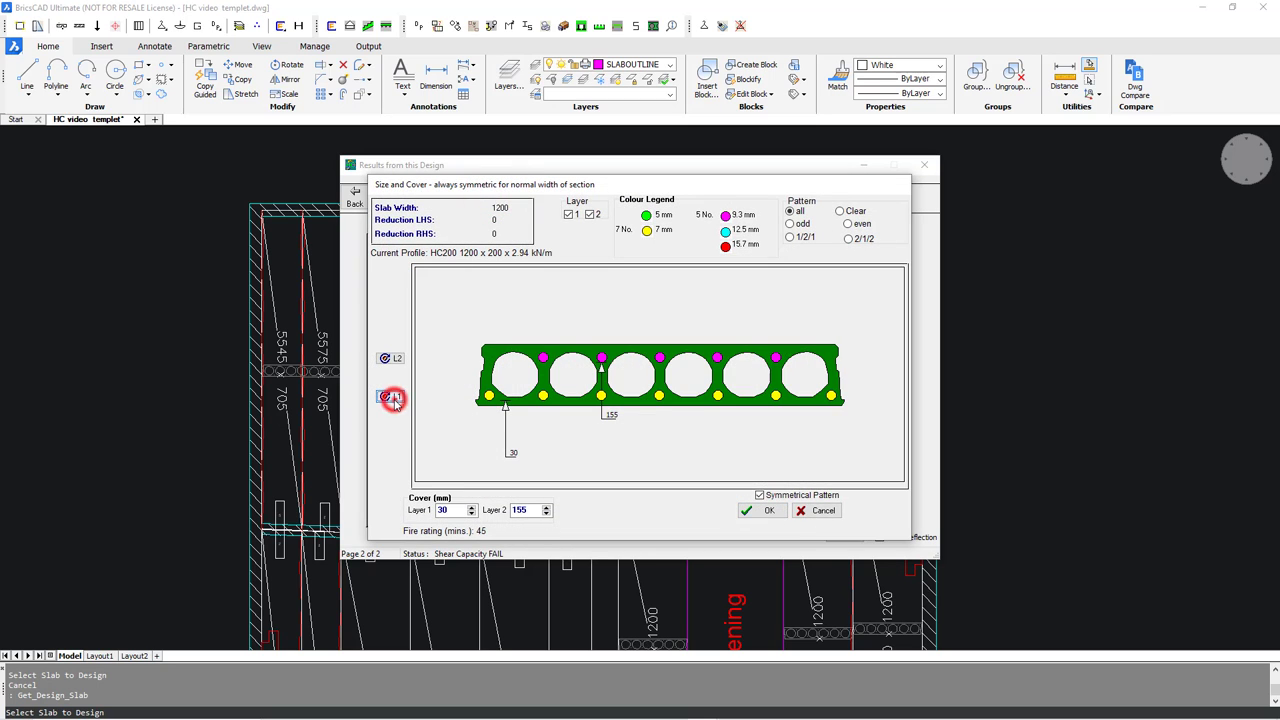
left_click(768, 512)
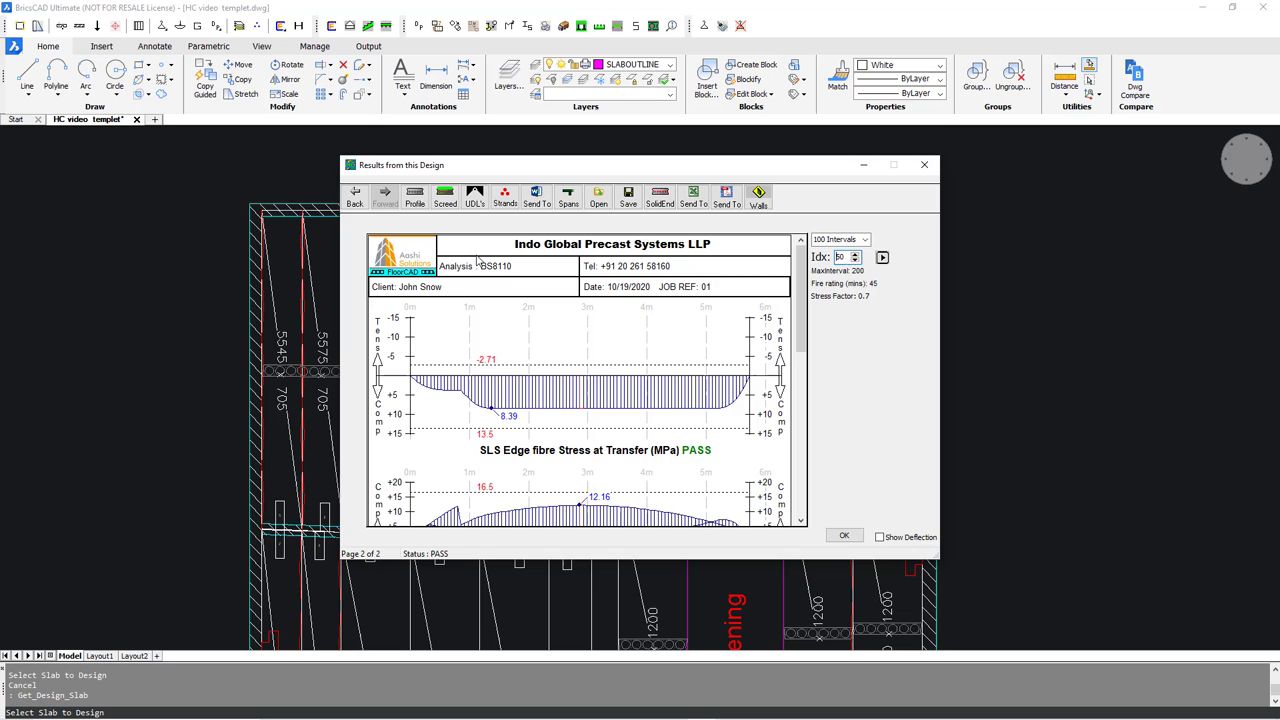
left_click(844, 537)
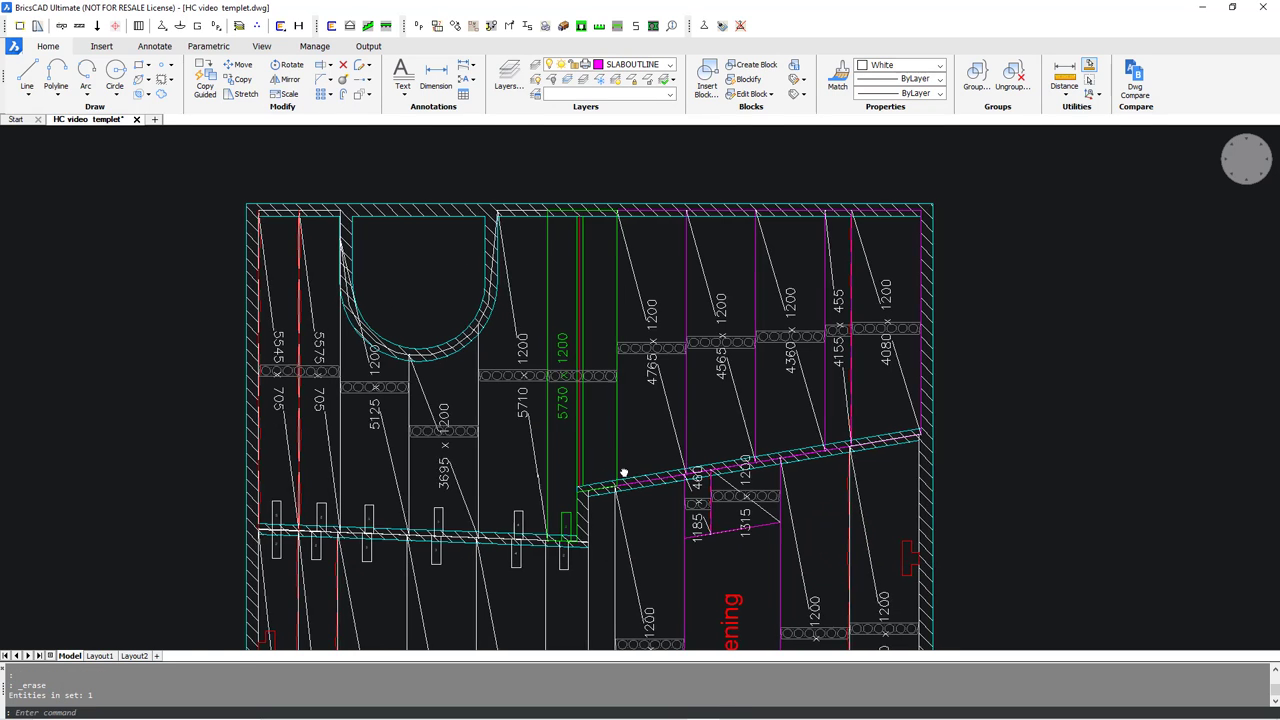
Step: Design the 6525 mm HC200 slab at the opening, check its page 2 stresses pass, and accept it
middle_click_drag(623, 471, 460, 281)
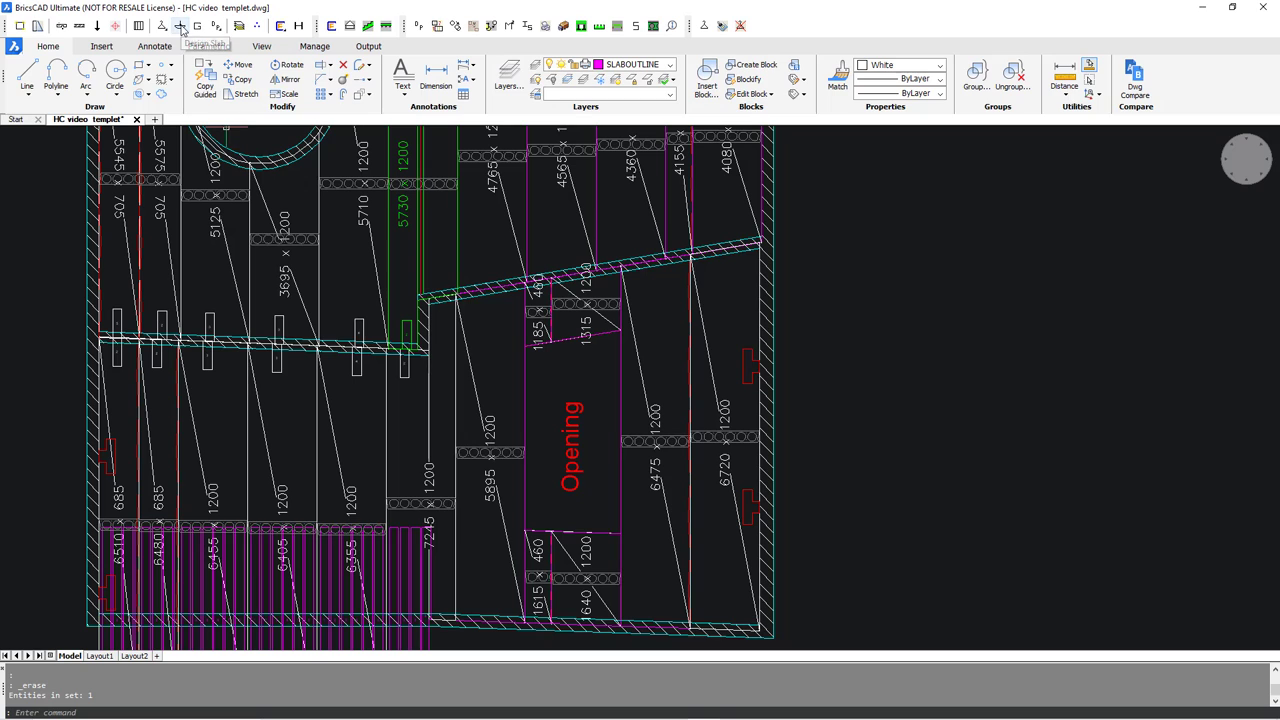
left_click(181, 28)
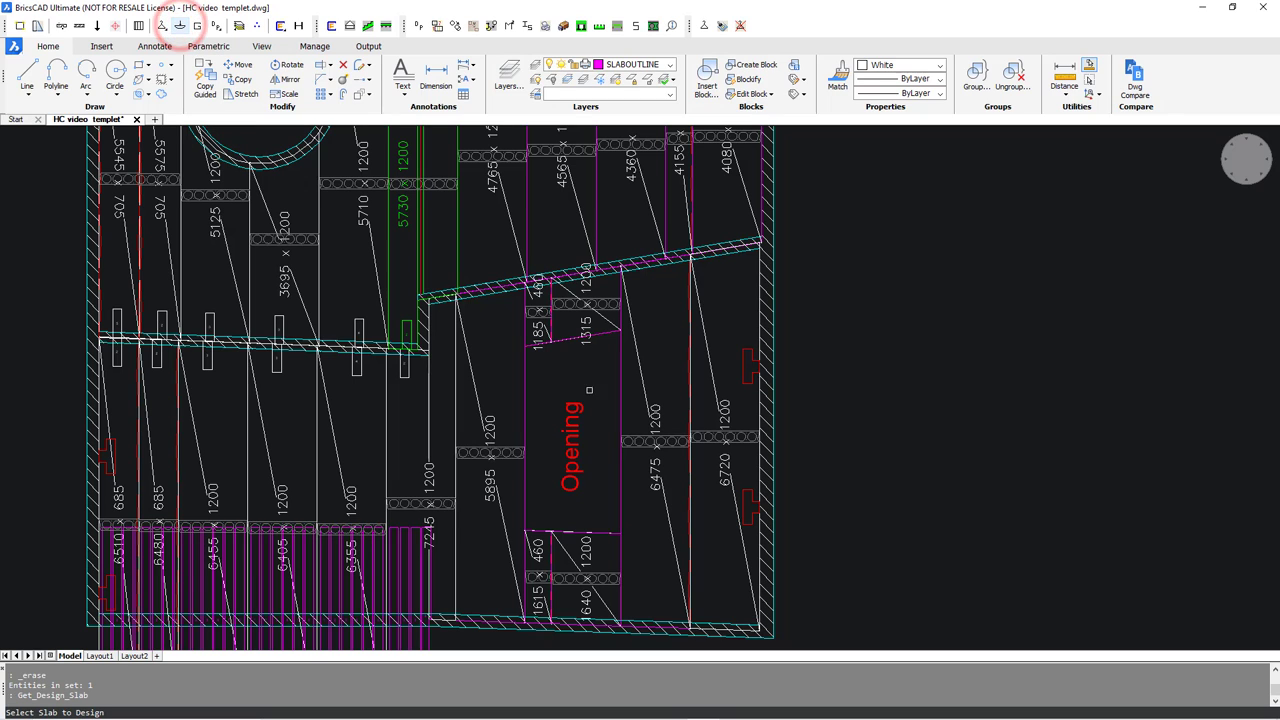
left_click(730, 443)
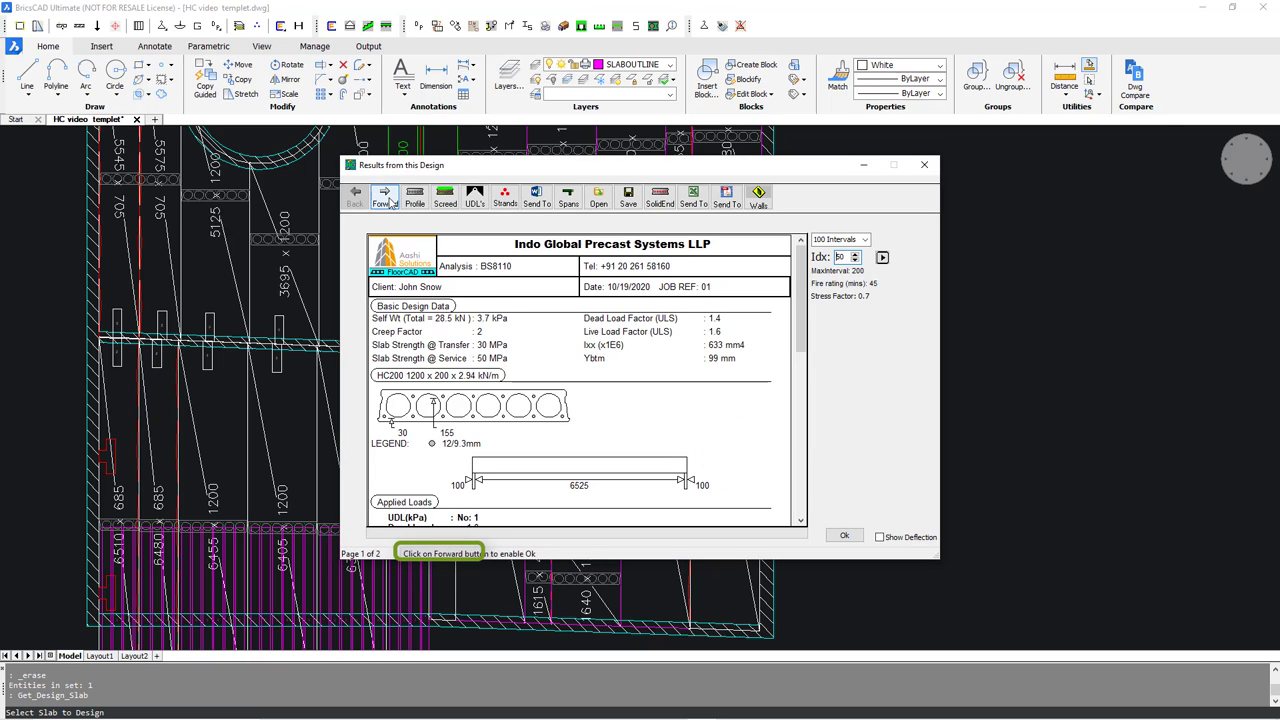
left_click(389, 200)
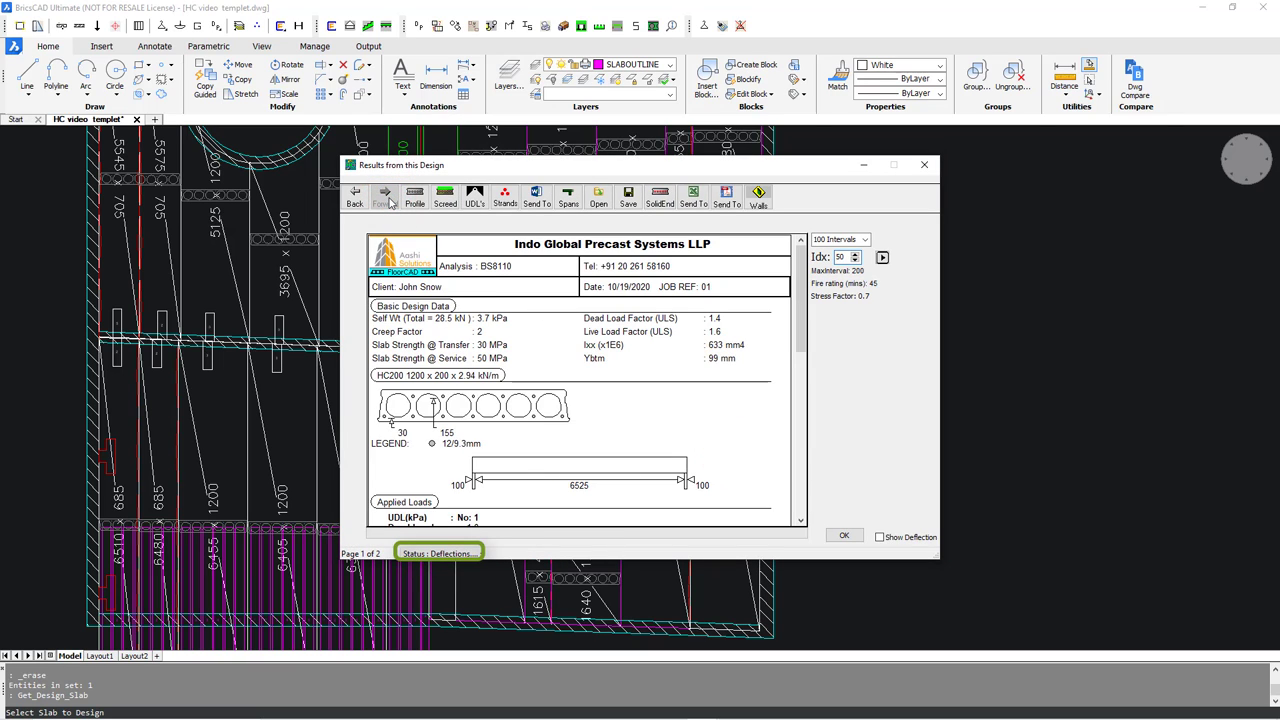
left_click(387, 198)
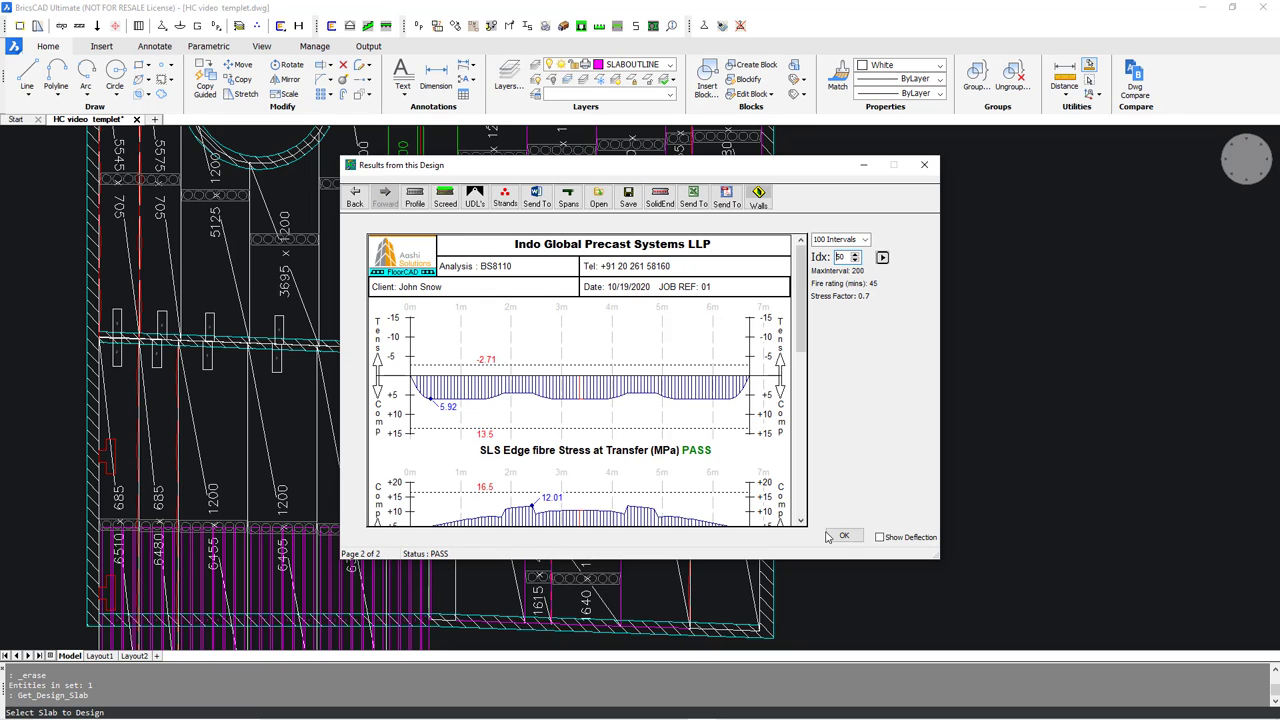
left_click(844, 537)
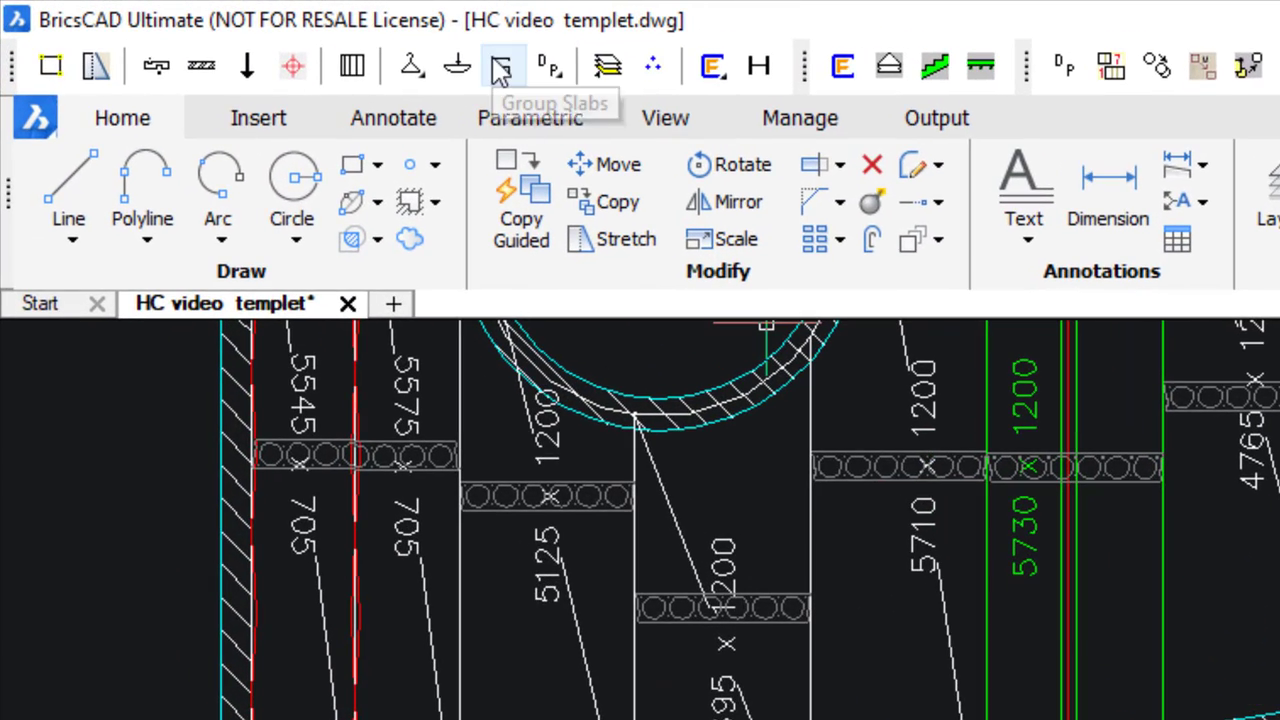
Step: Number all slabs in the plan into groups starting at 1, with no prefix
left_click(500, 66)
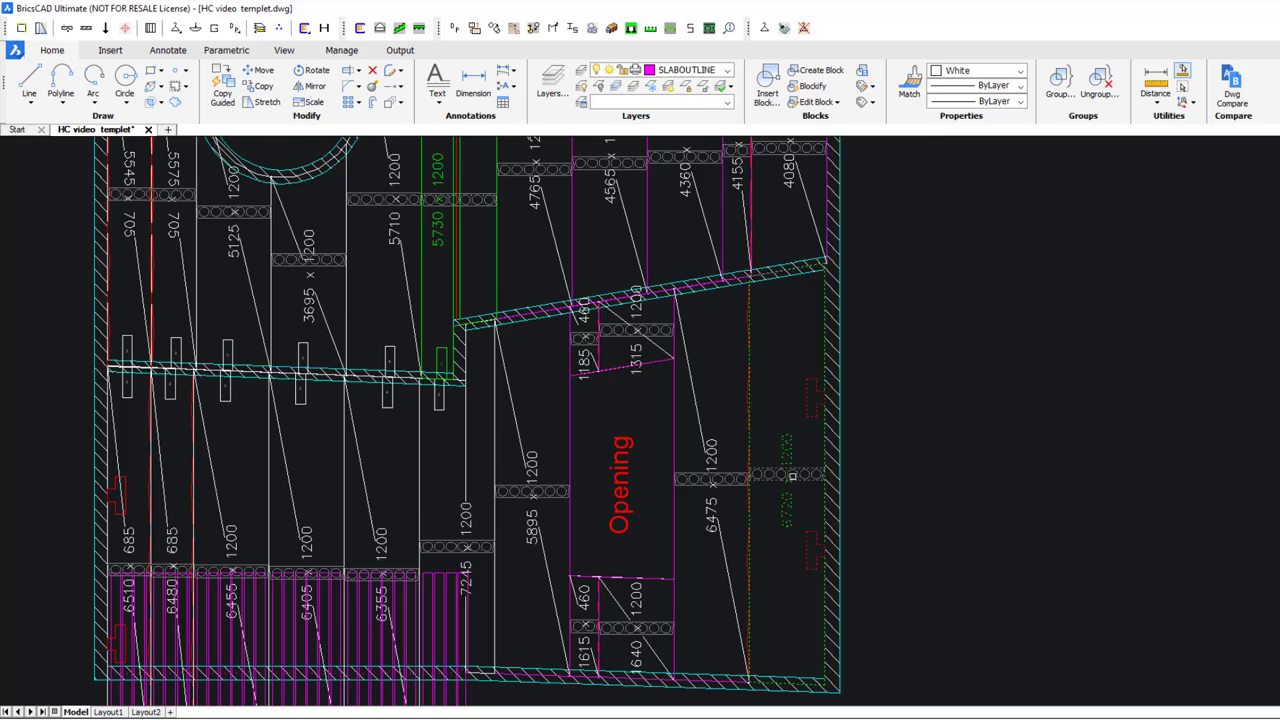
left_click(792, 476)
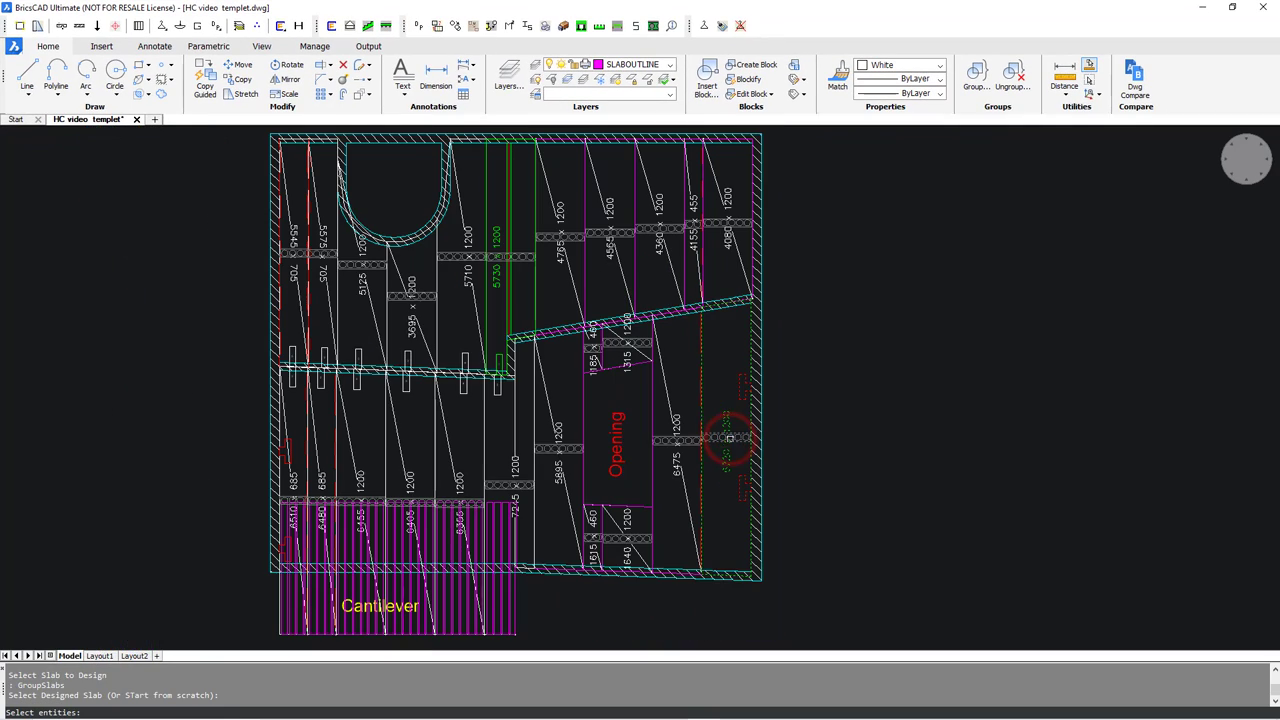
left_click(822, 482)
left_click(234, 211)
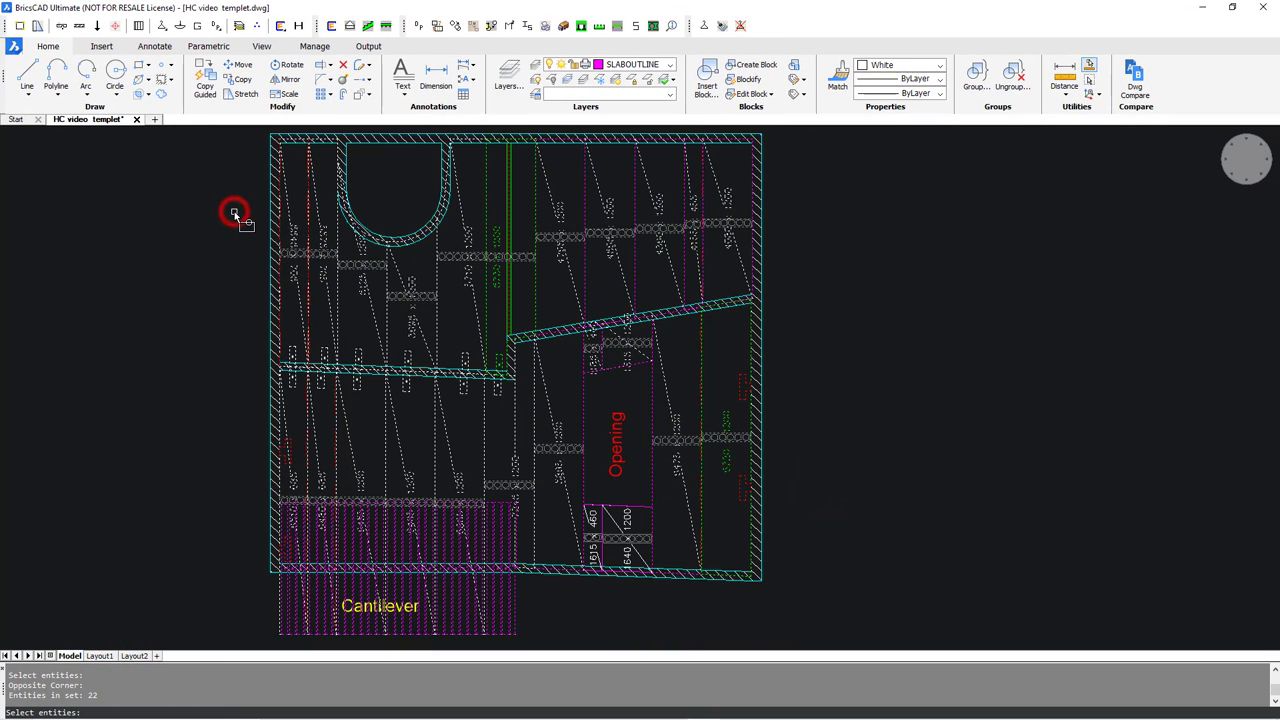
key("Return")
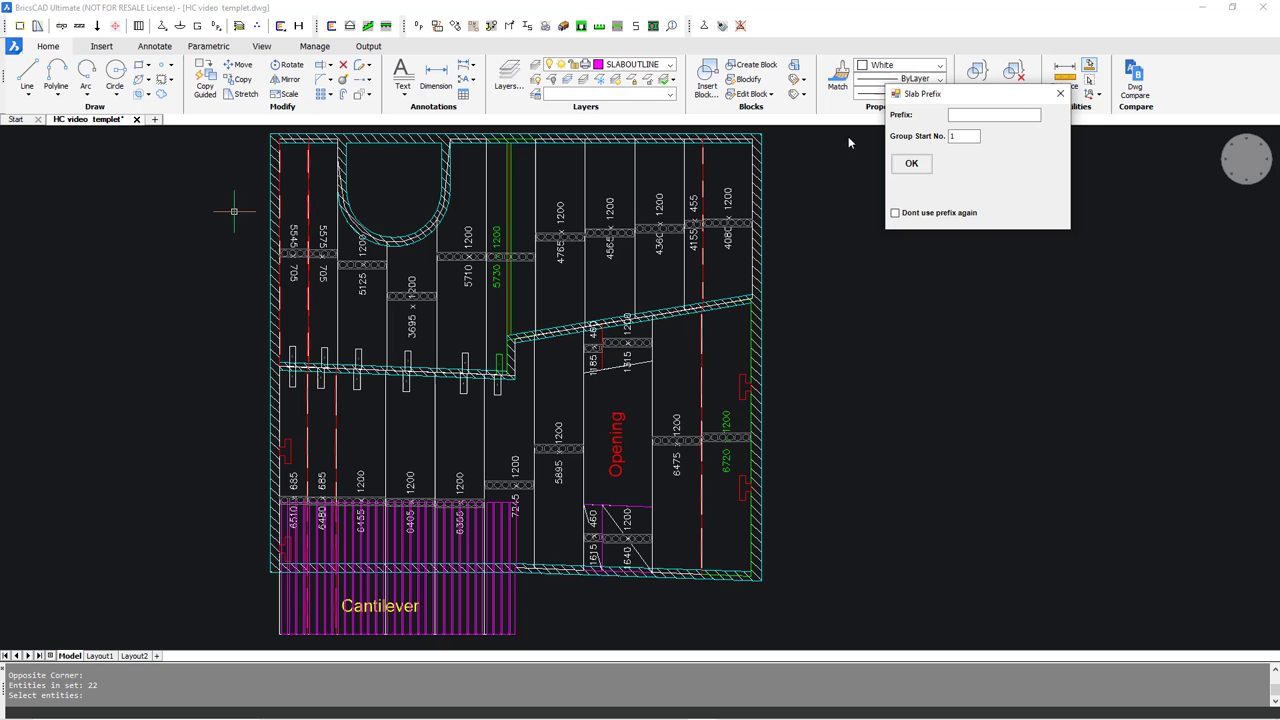
left_click(912, 165)
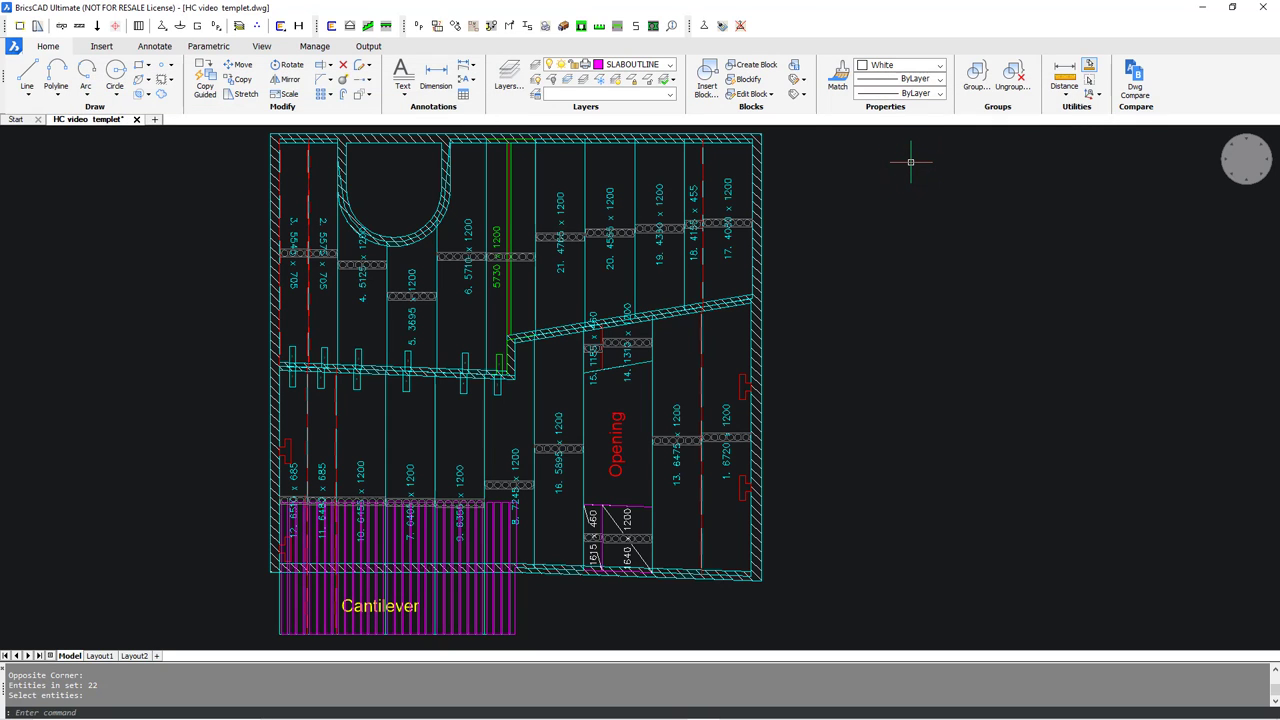
Step: Rerun GroupSlabs to give the green first-floor-wall slab group number 22
type("GroupSlabs")
key("Return")
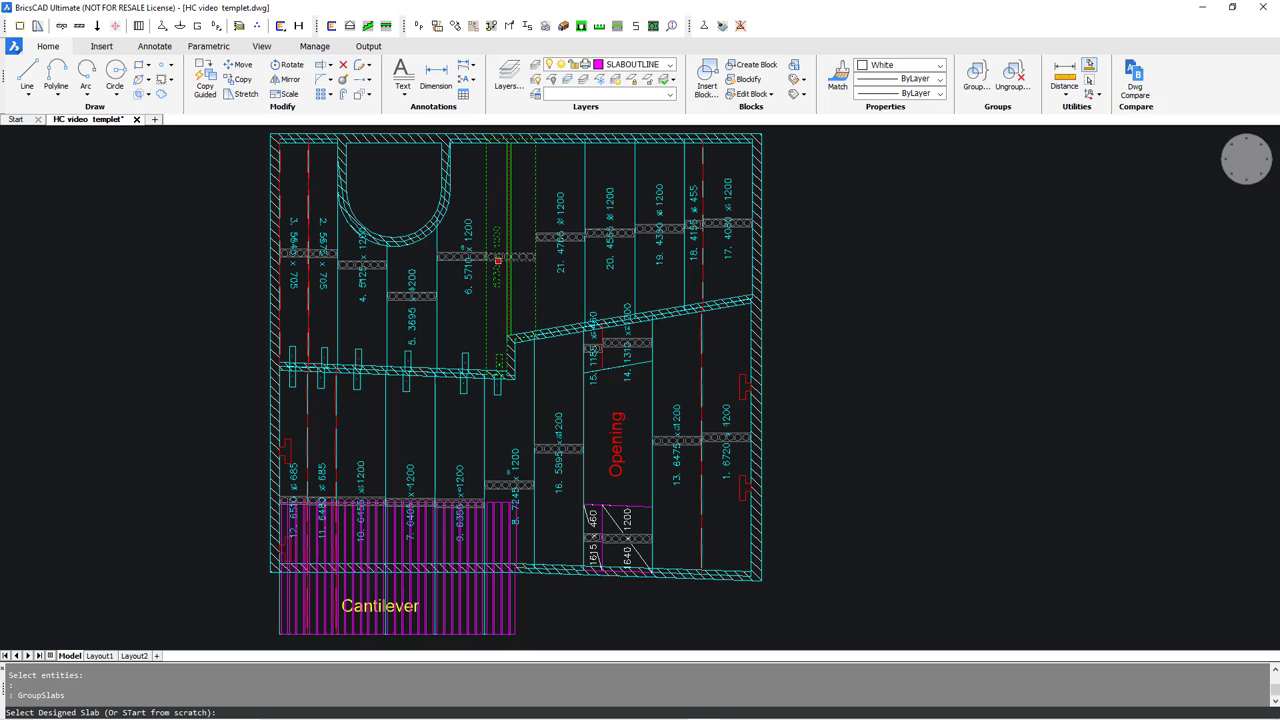
left_click(497, 260)
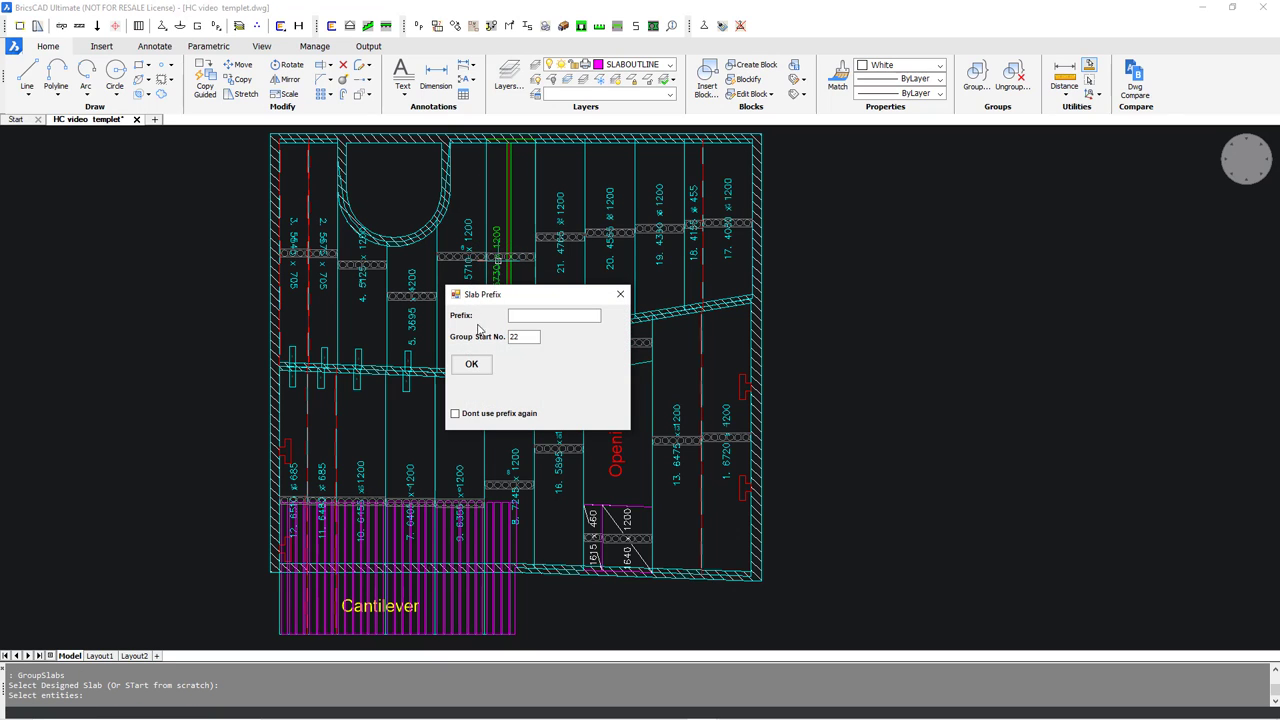
left_click(469, 366)
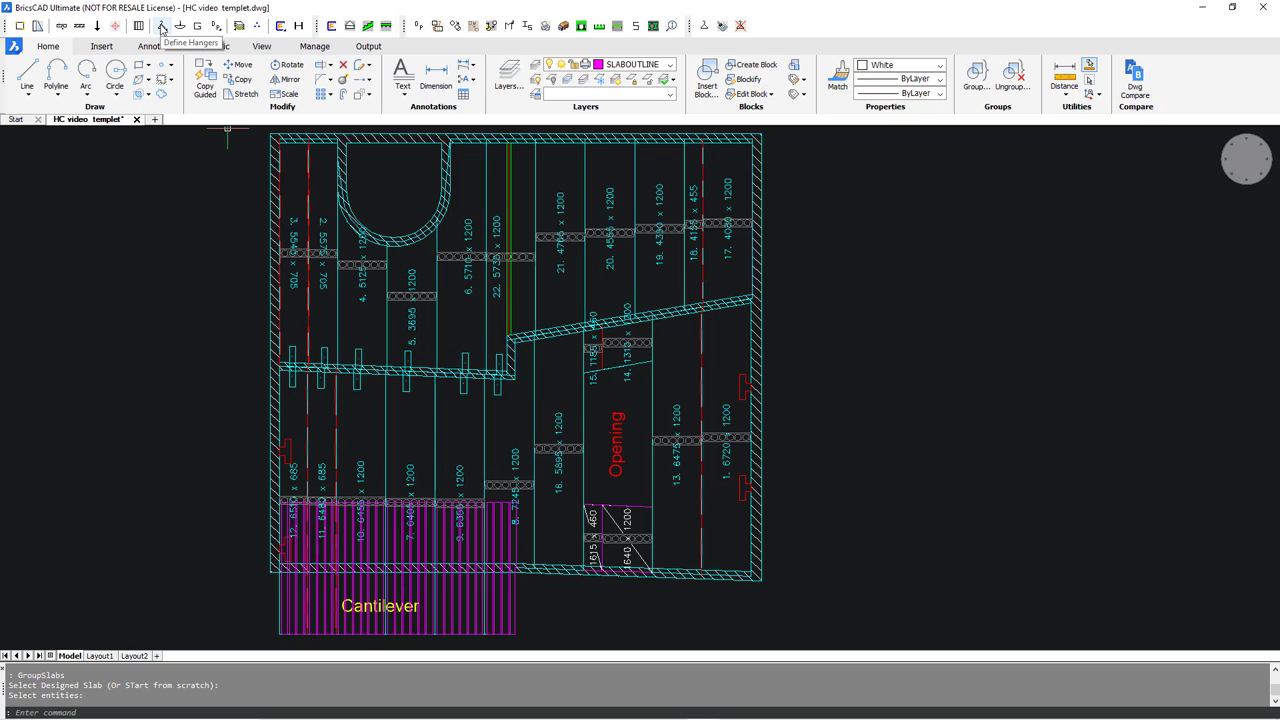
Step: Select the two short slabs above the opening for hanger definition
left_click(162, 27)
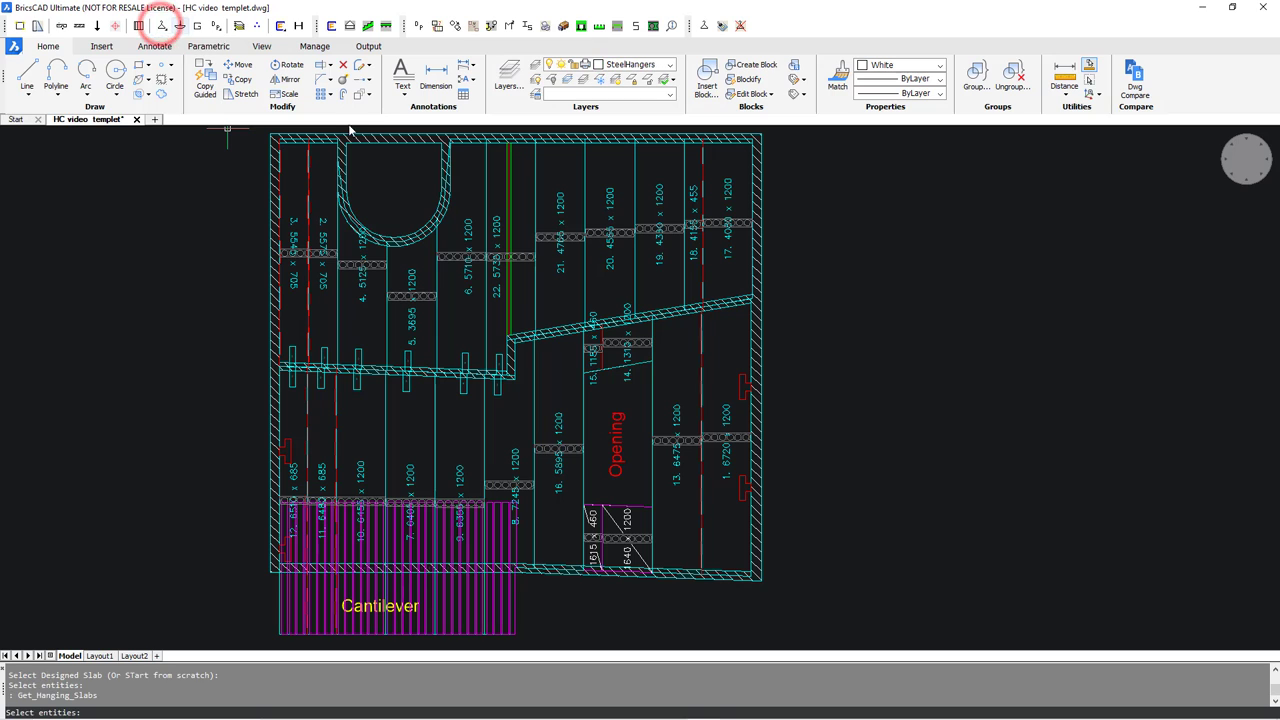
scroll(629, 450, "up", 1)
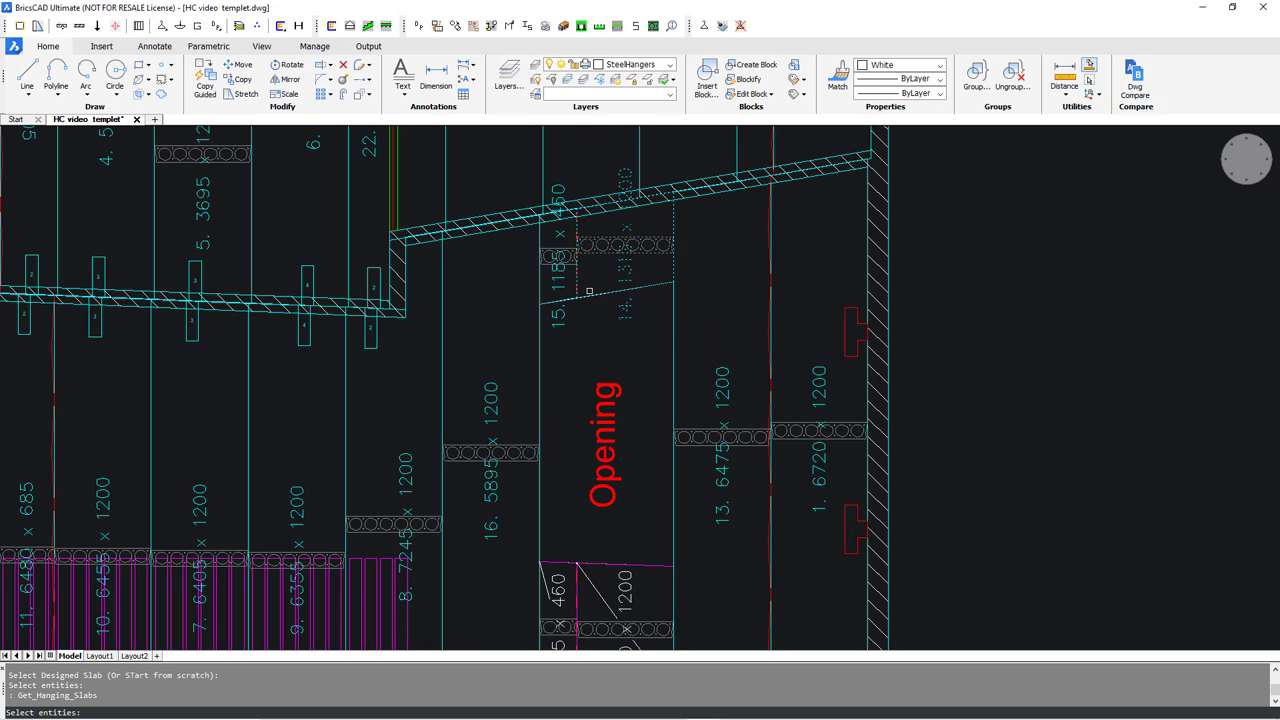
left_click(597, 281)
left_click(554, 257)
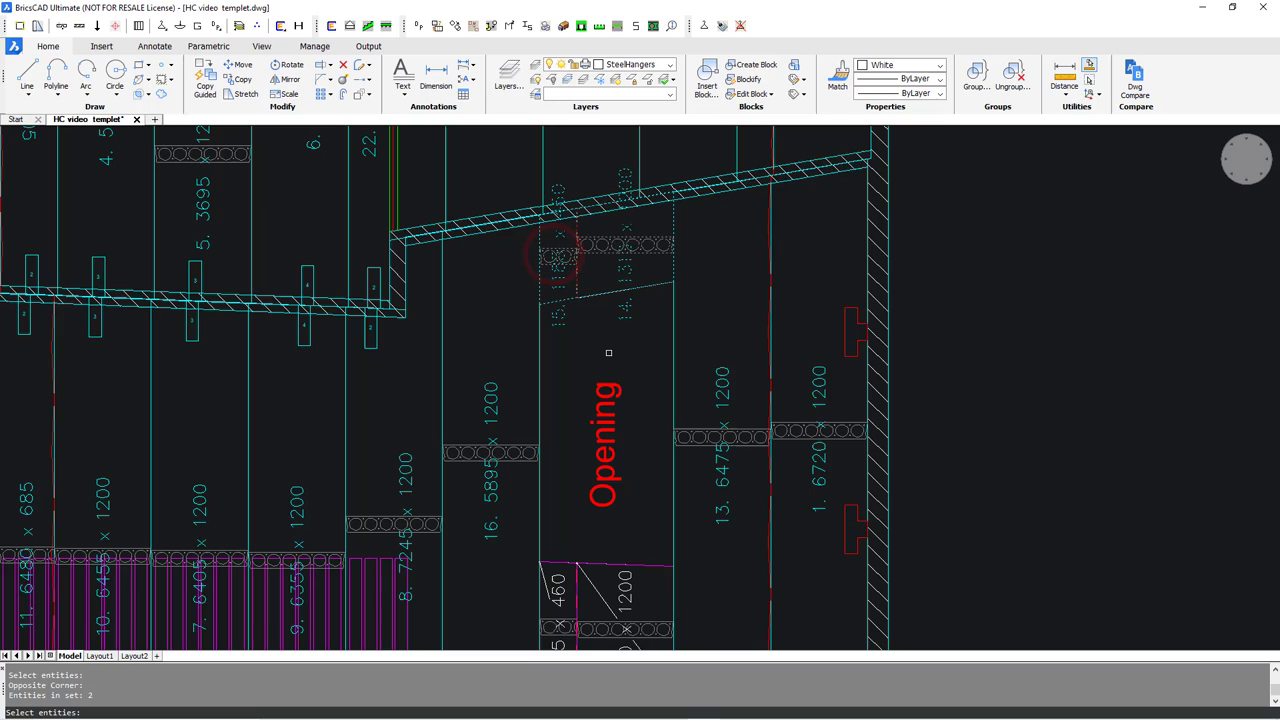
key("Return")
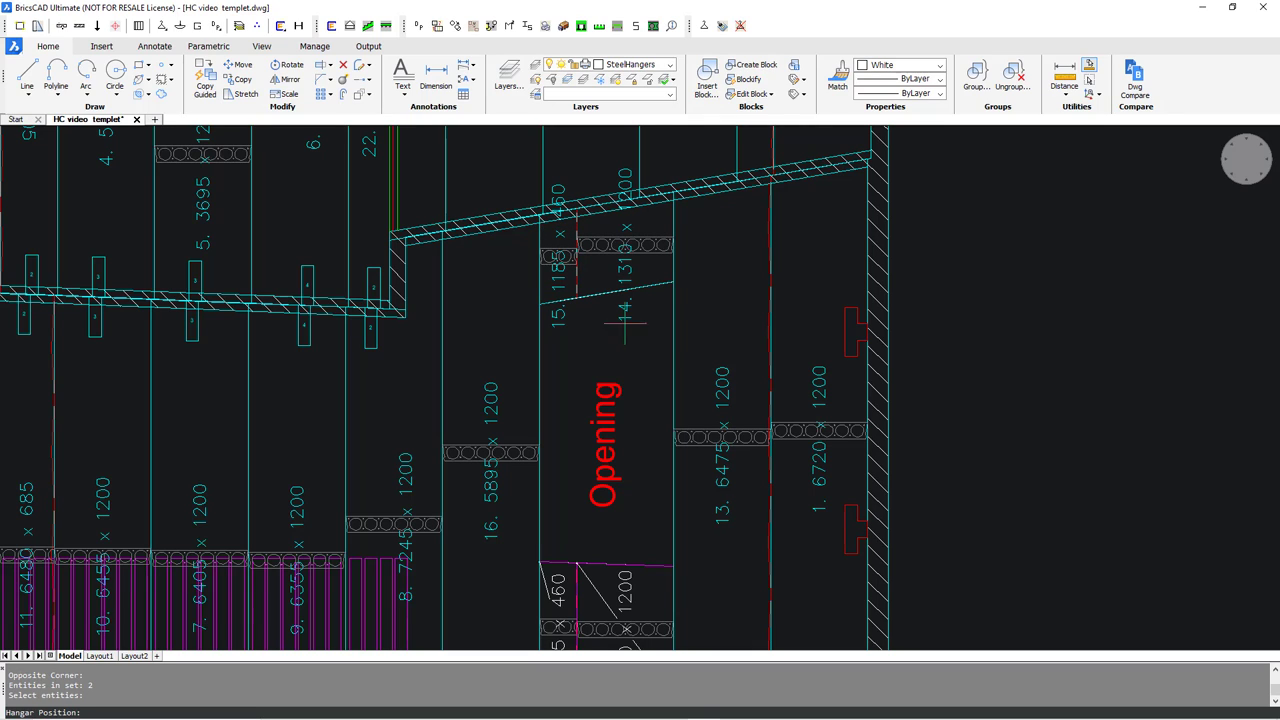
Step: Place hangers HangerNo_1 and HangerNo_2 across the opening's edges, without notching the slabs for steel
left_click(672, 281)
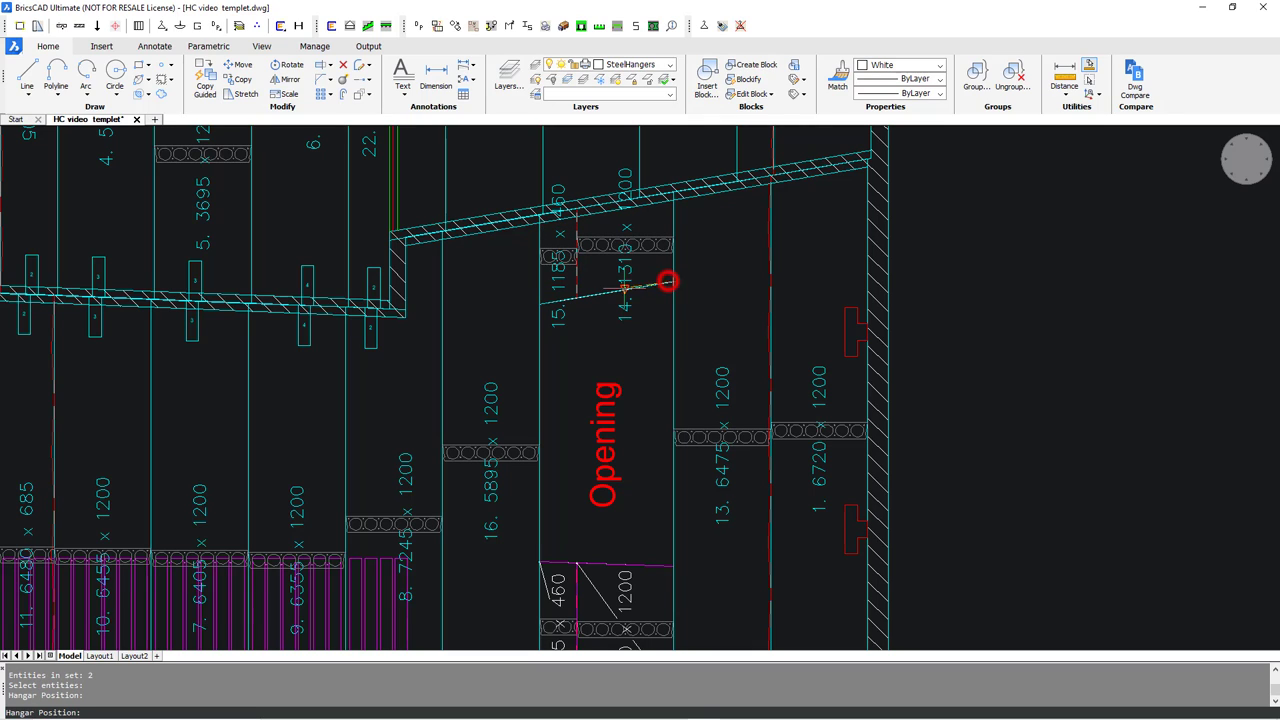
left_click(538, 303)
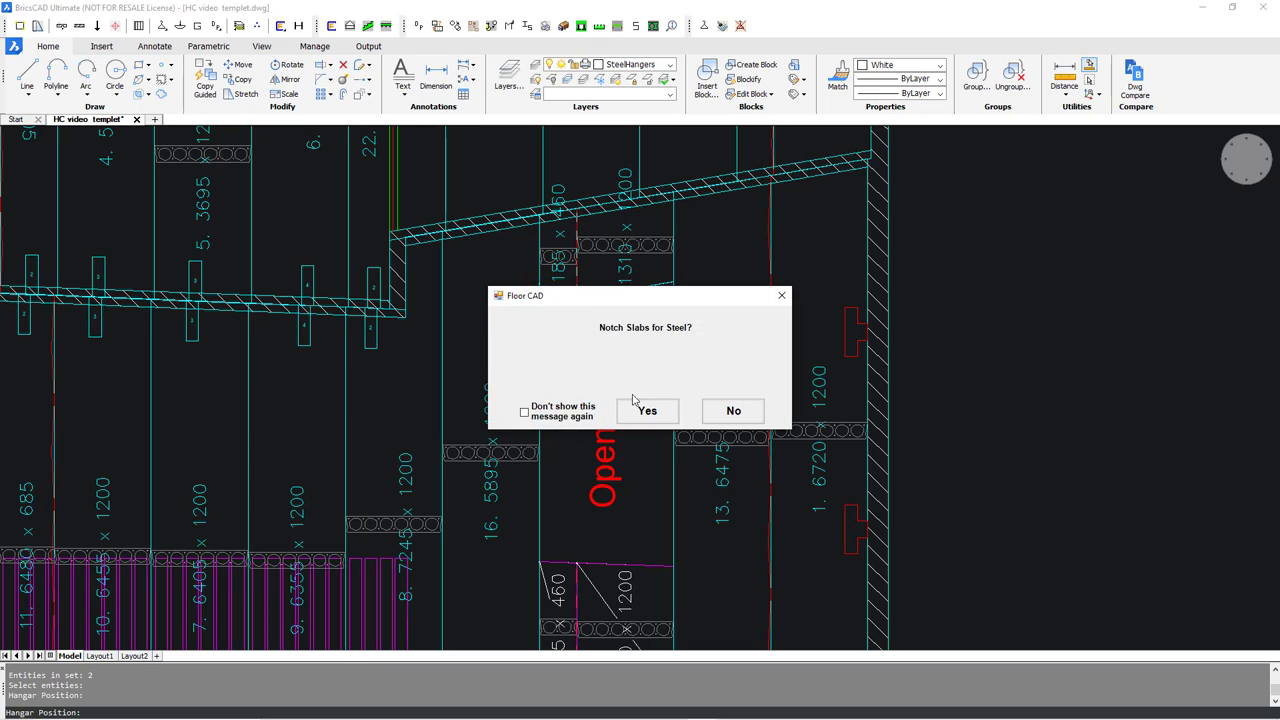
left_click(731, 413)
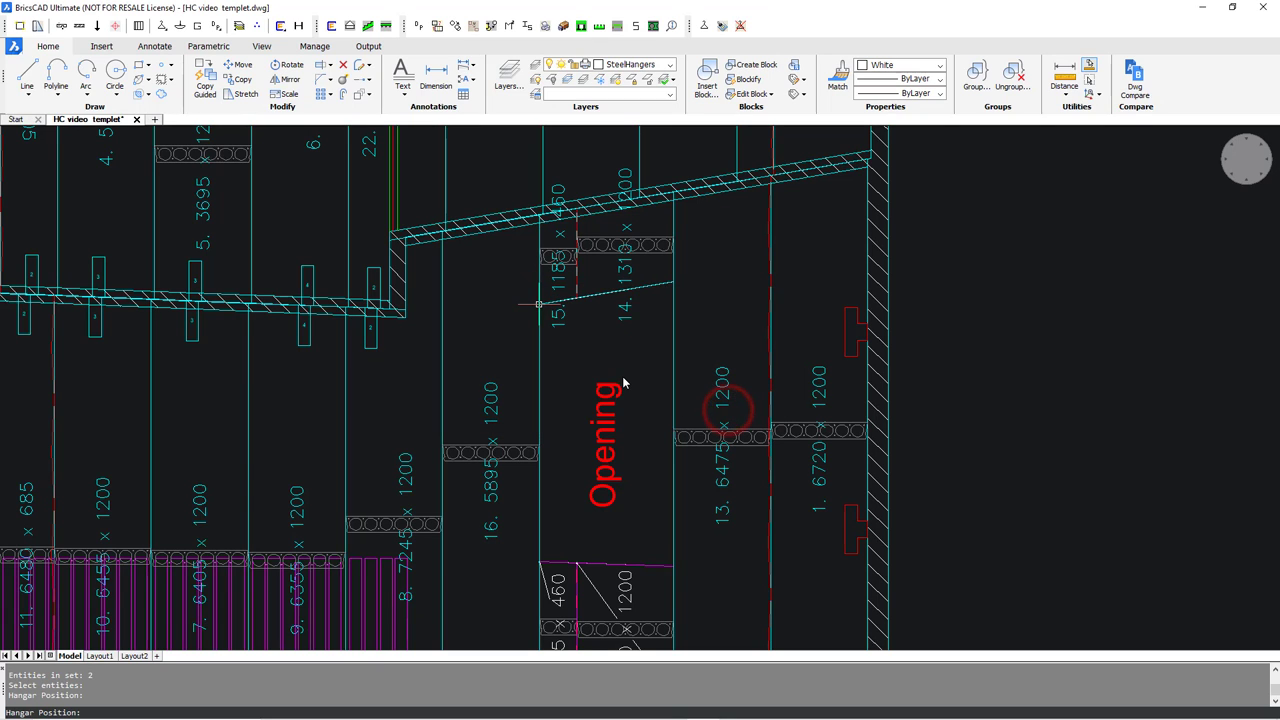
middle_click_drag(615, 531, 590, 415)
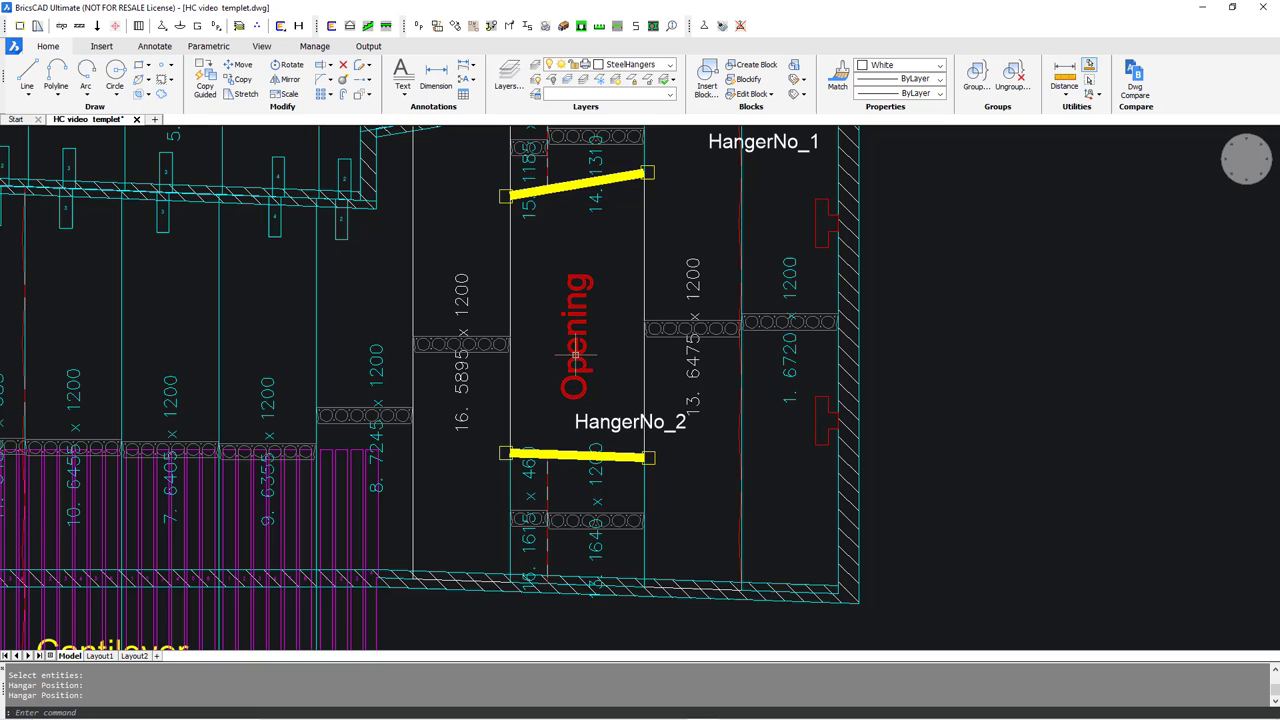
middle_click_drag(560, 310, 570, 376)
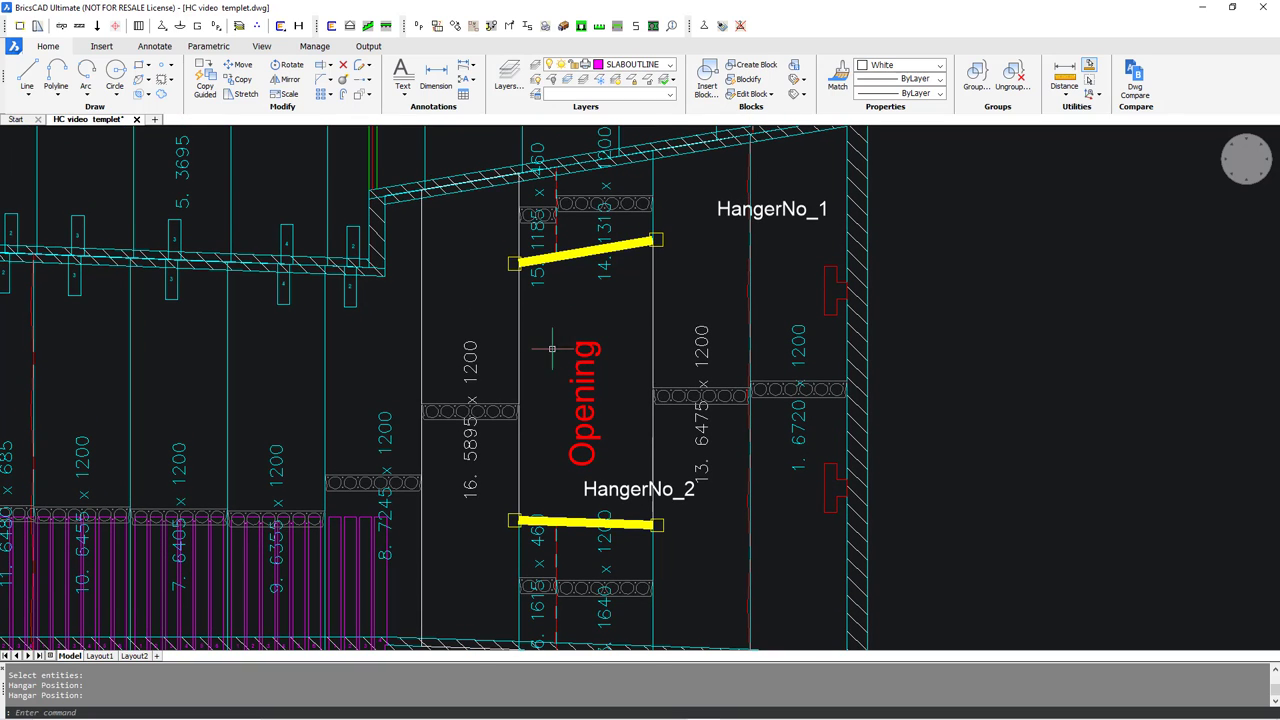
Step: Design slab 13, review its report through the stress results, and accept it
left_click(178, 27)
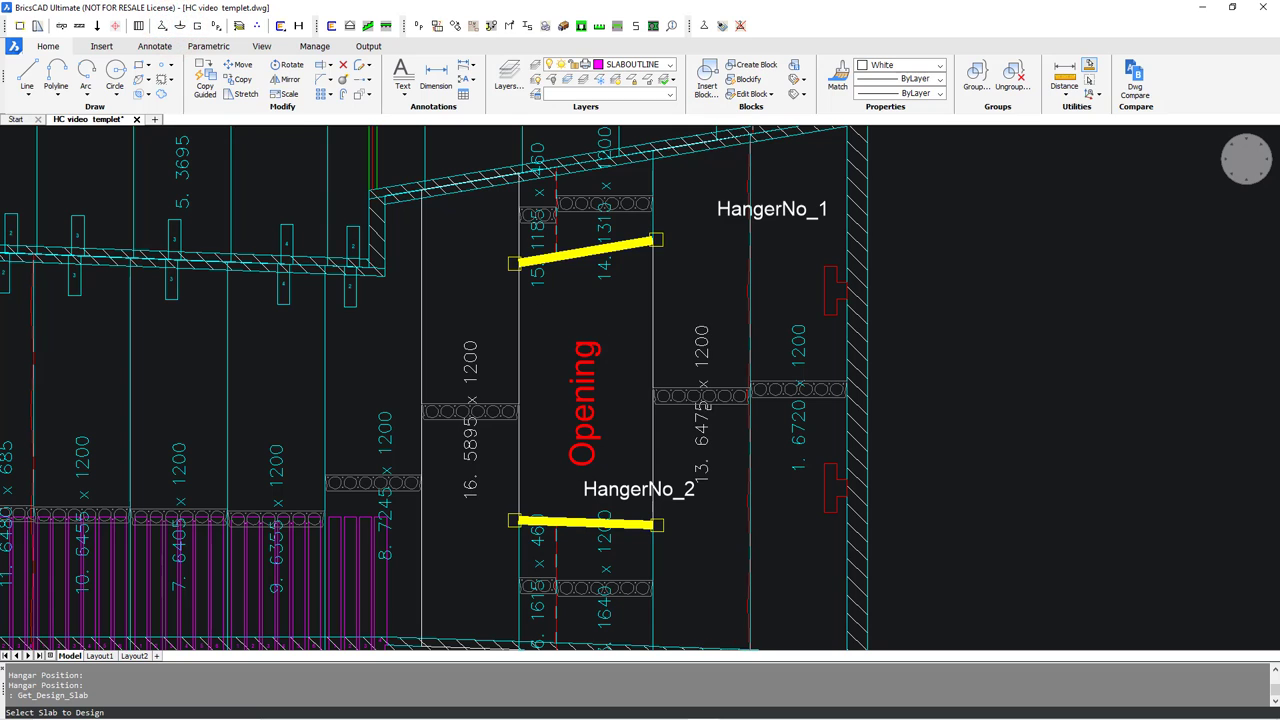
left_click(701, 404)
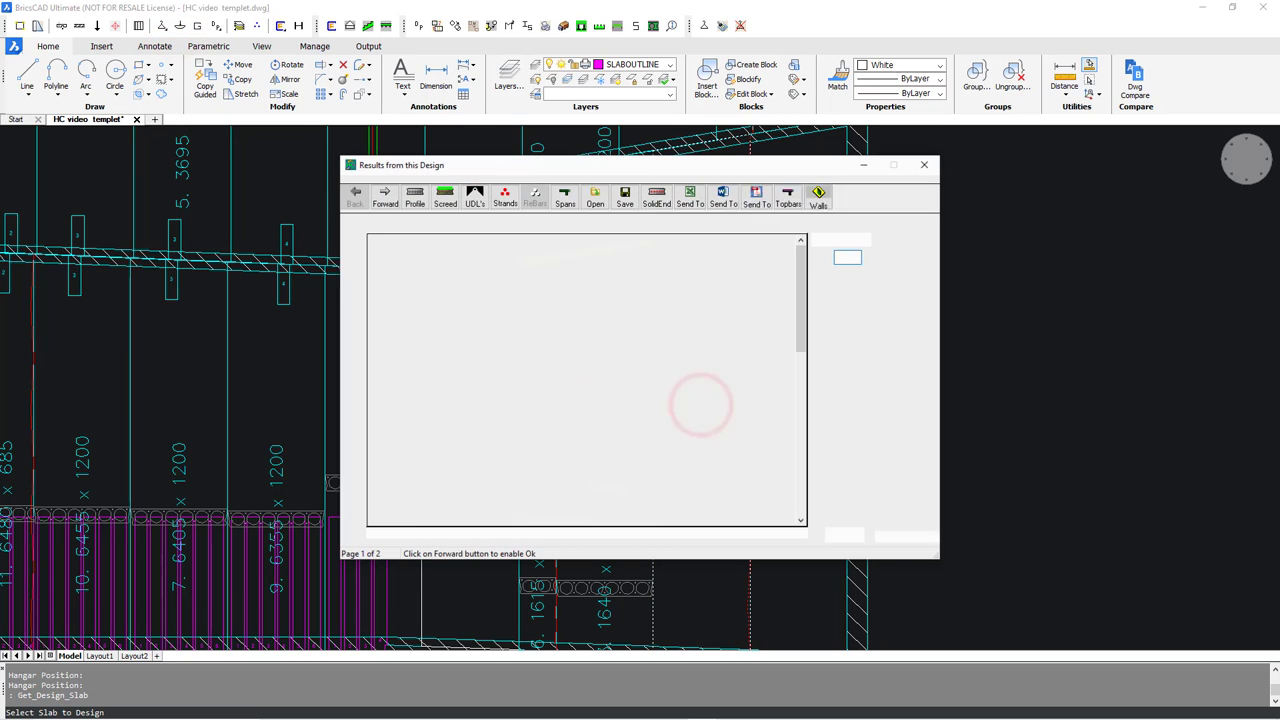
left_click(800, 522)
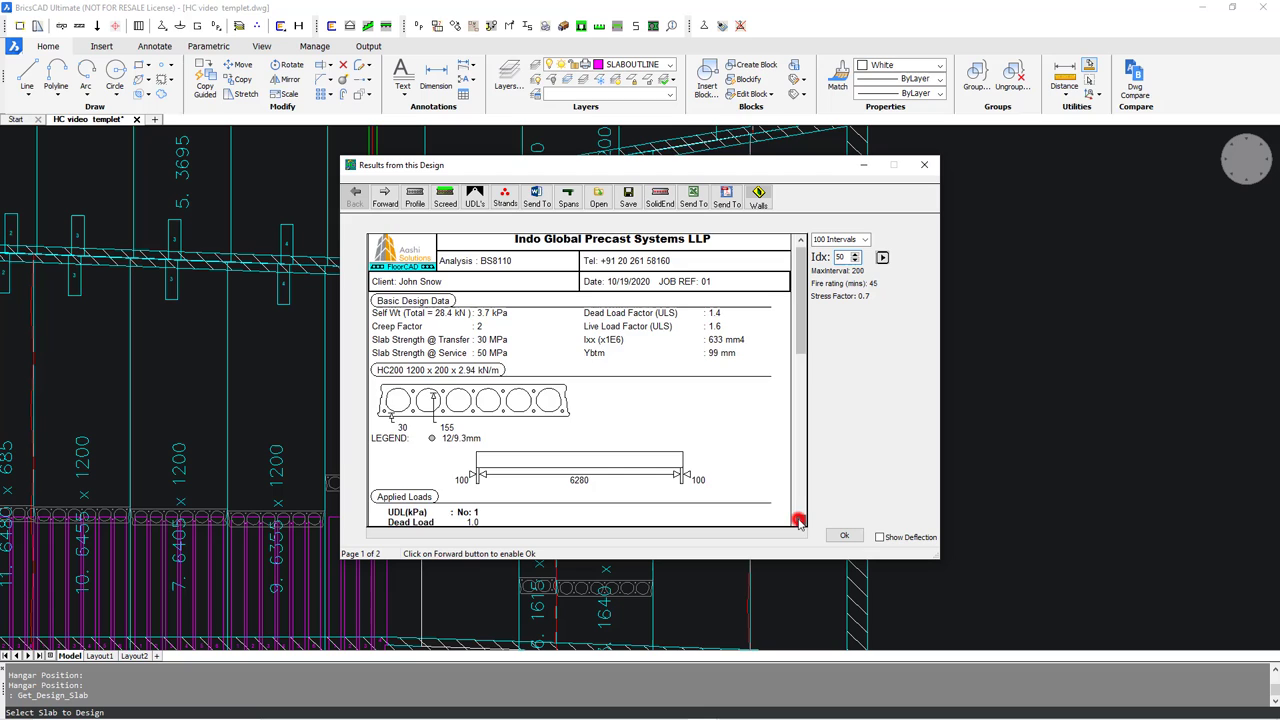
left_click(800, 522)
left_click(800, 522)
left_click(800, 522)
left_click(800, 522)
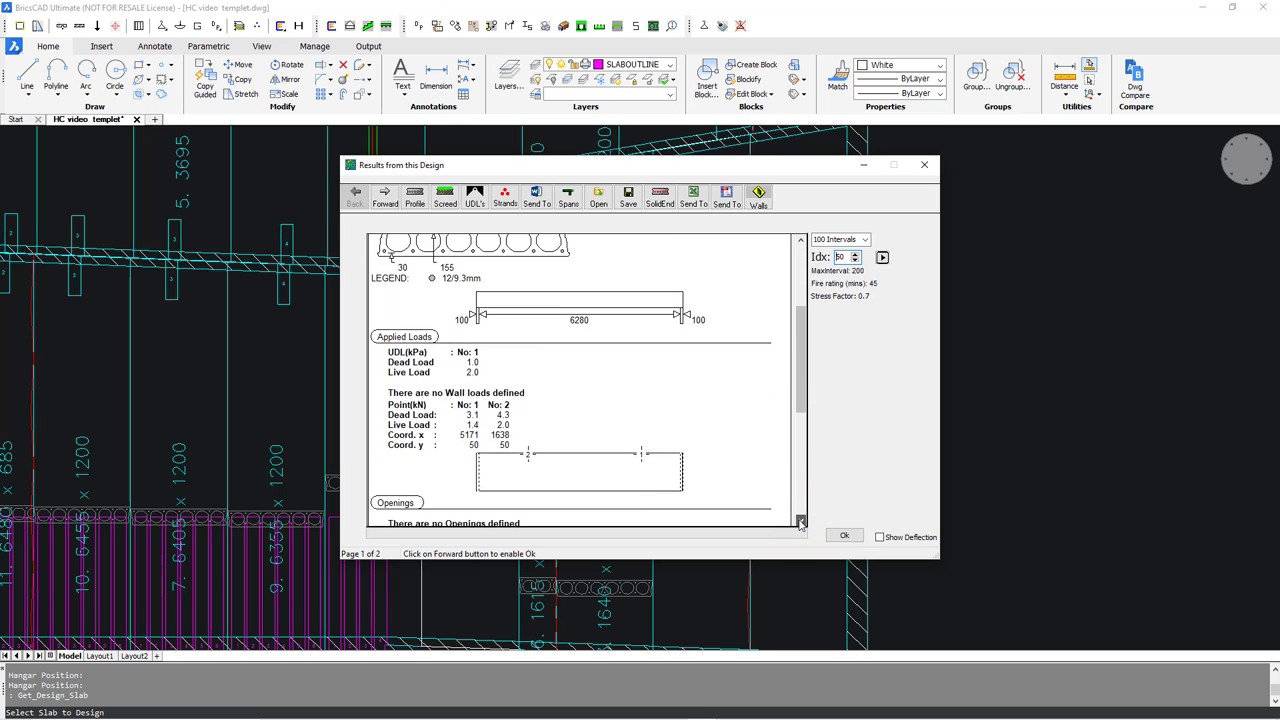
left_click(800, 522)
left_click(800, 522)
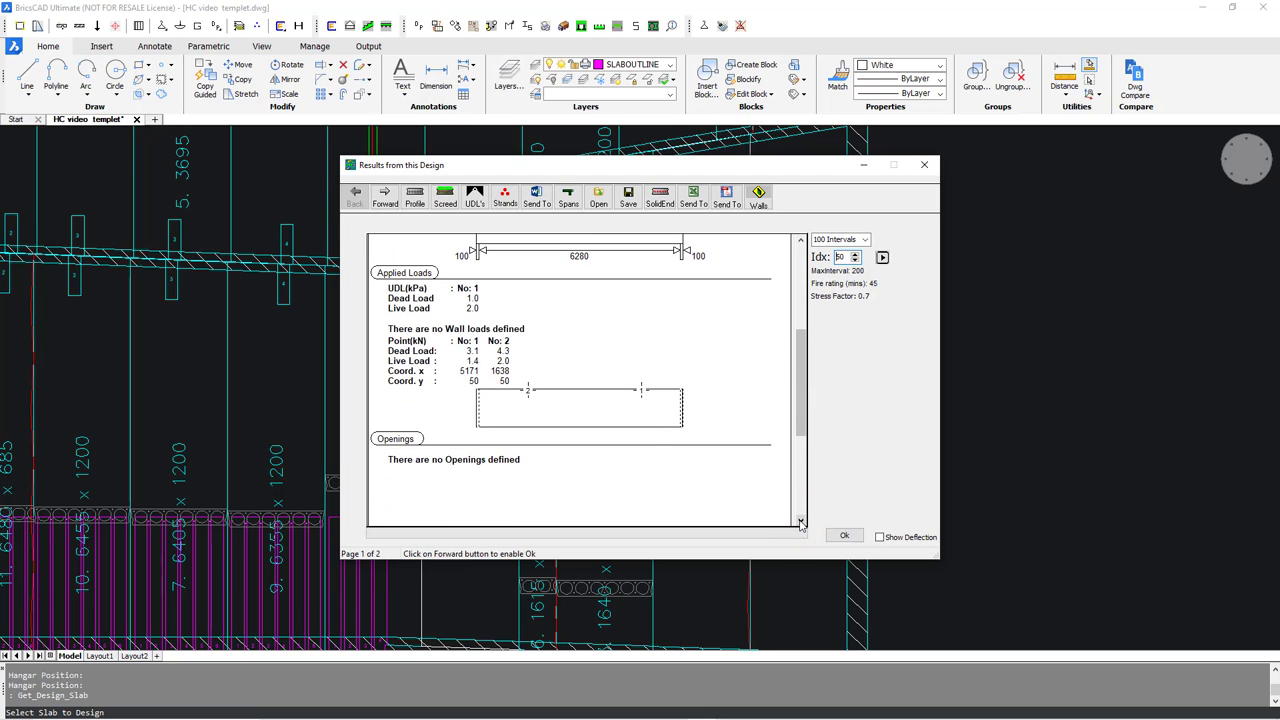
left_click_drag(800, 357, 800, 262)
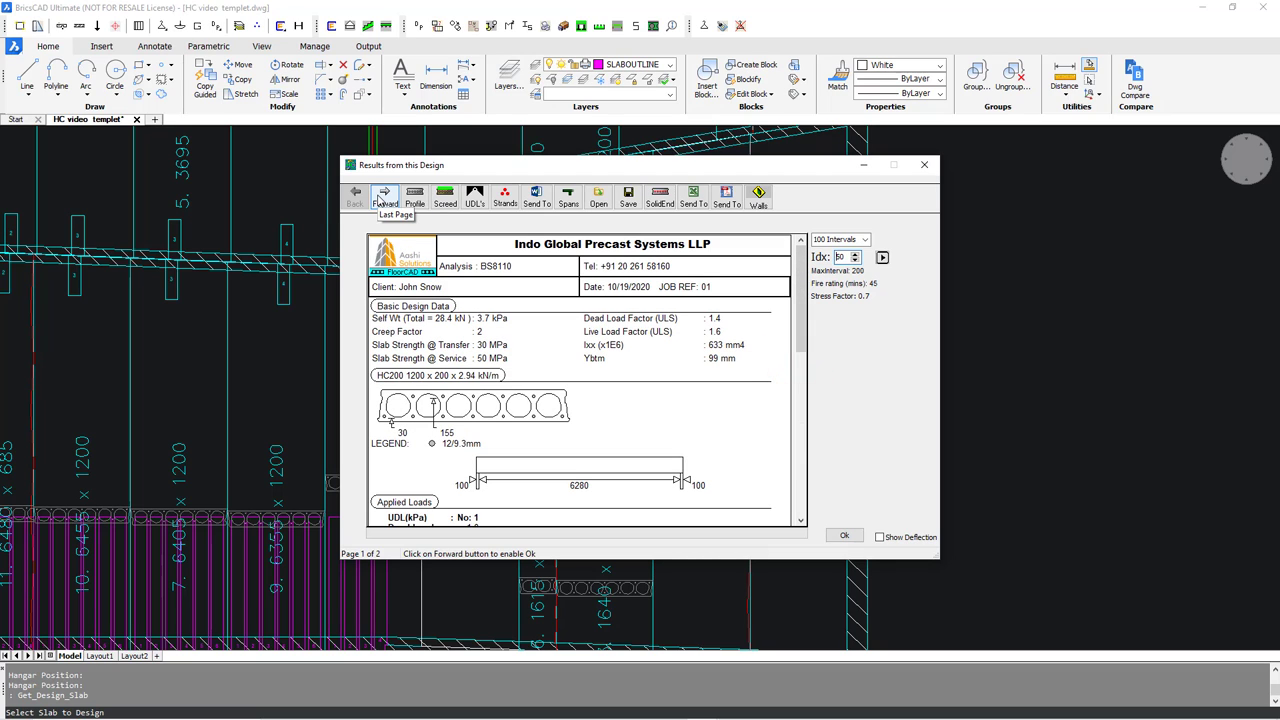
left_click(382, 197)
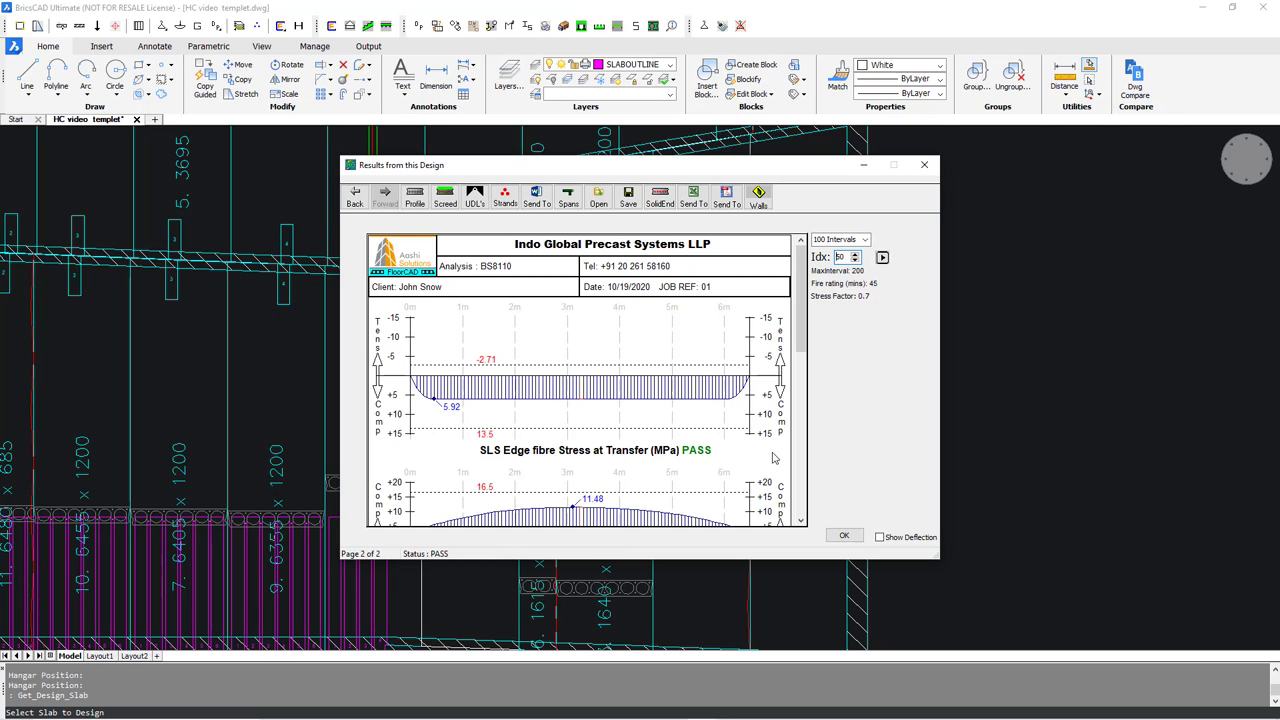
left_click(841, 536)
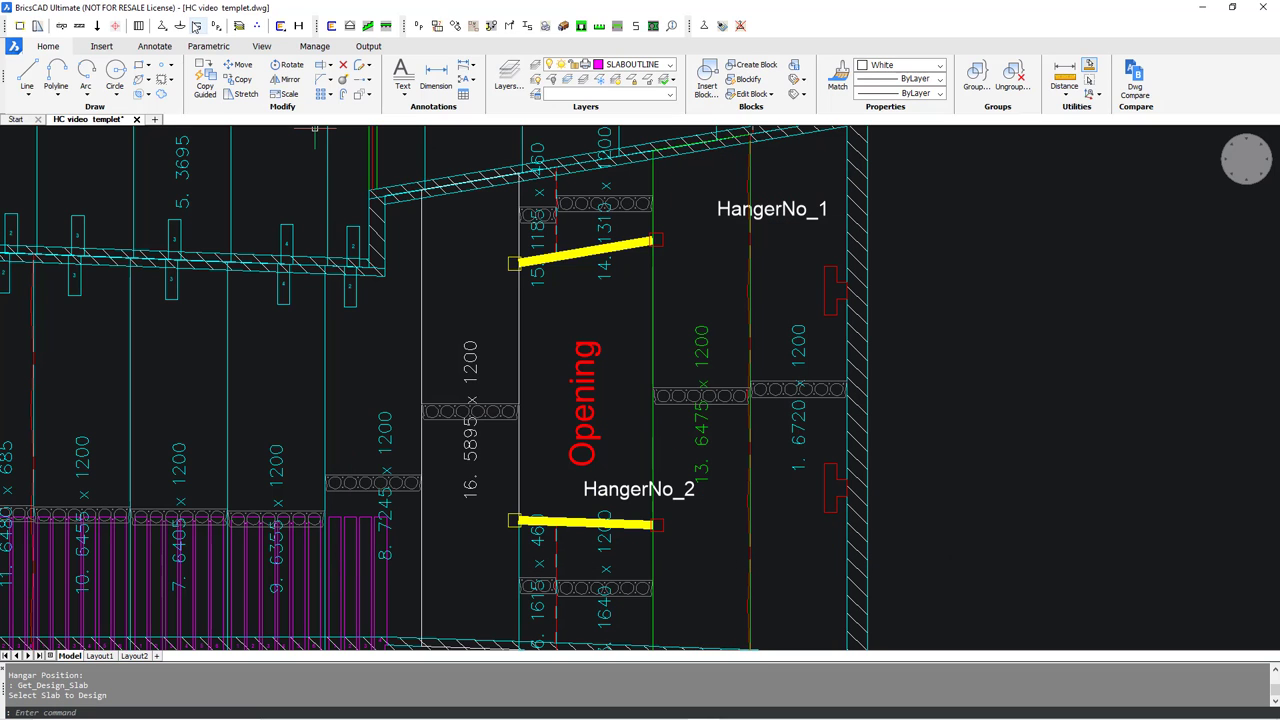
Step: Renumber slabs 13 and 16 beside the opening as groups 23 and 24
left_click(196, 27)
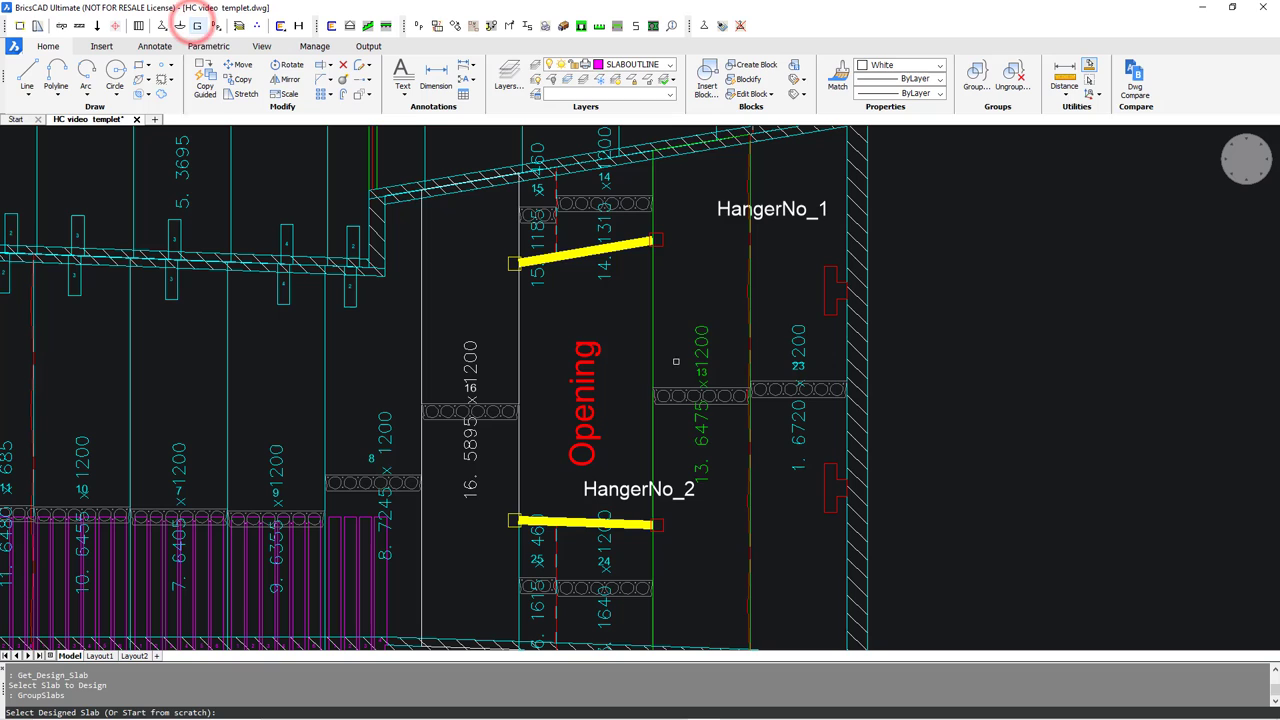
left_click(706, 437)
left_click(466, 422)
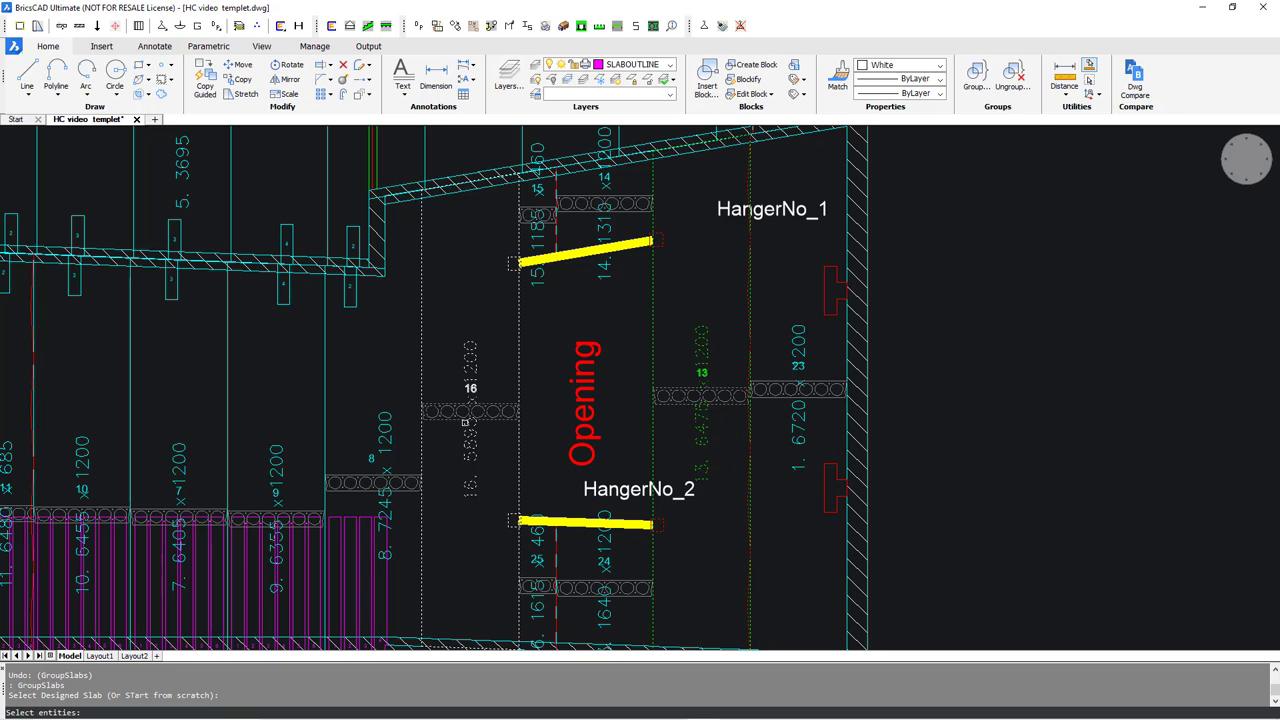
key("Return")
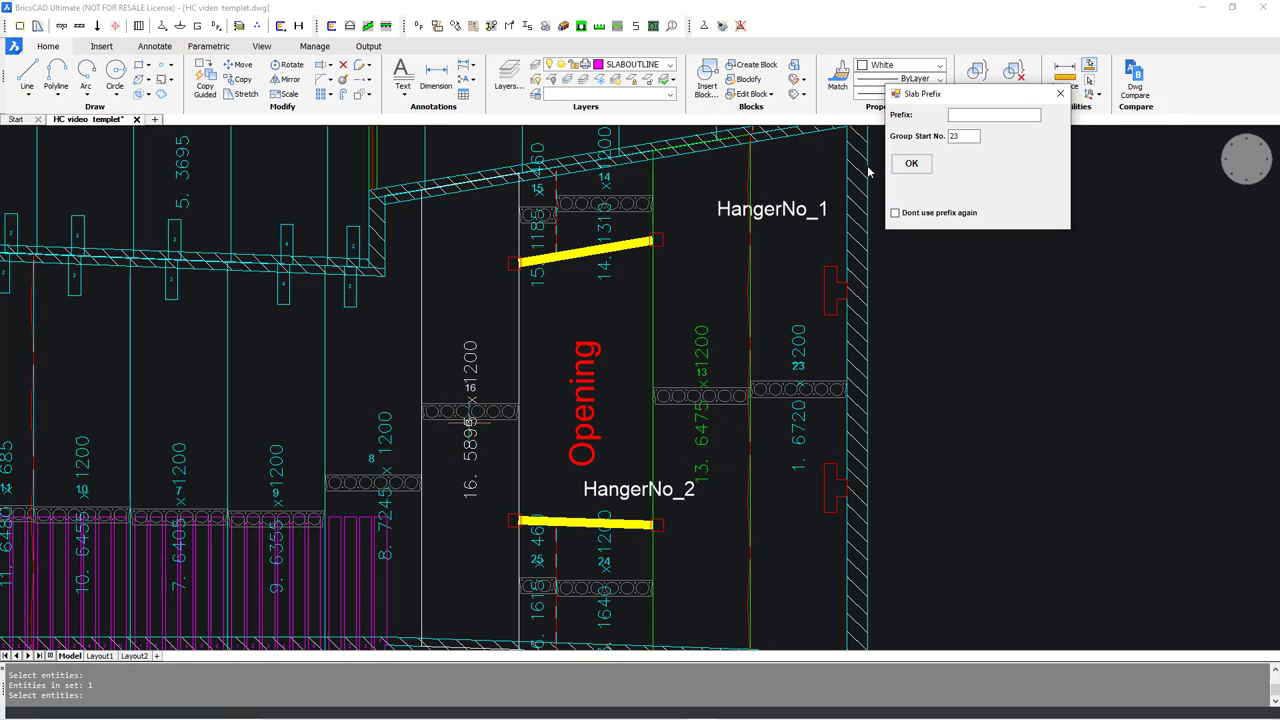
left_click(908, 165)
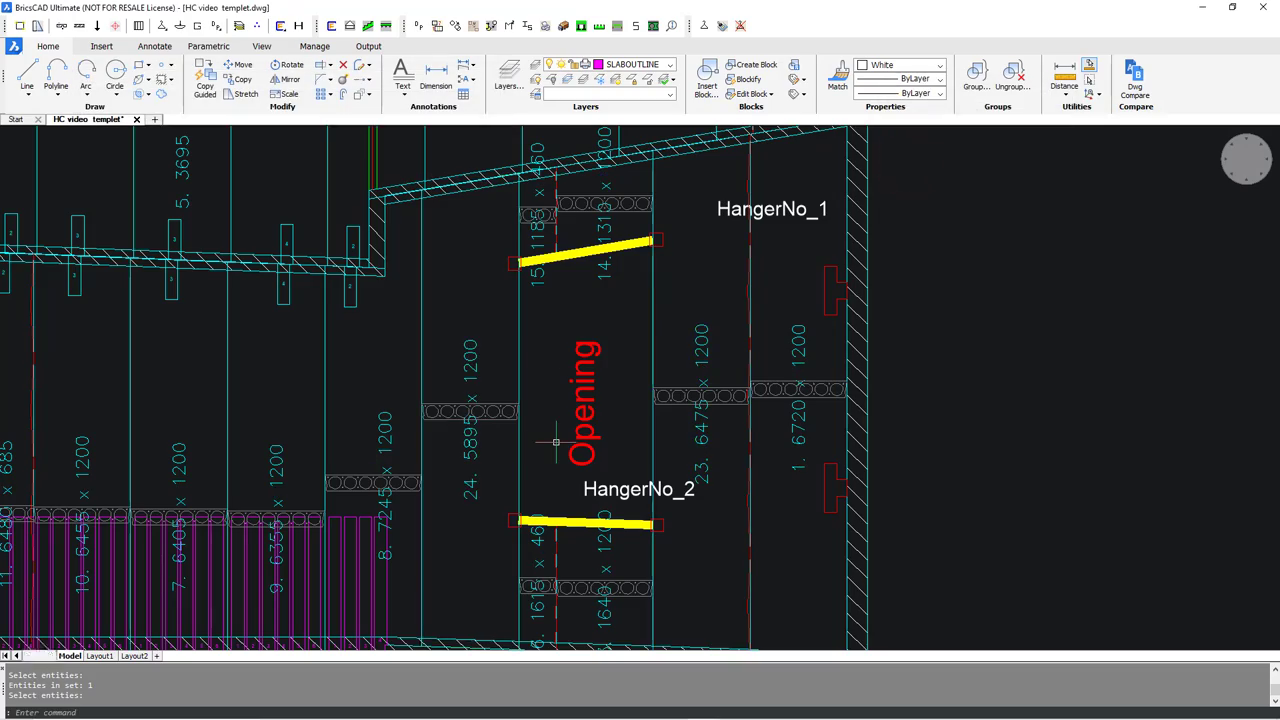
scroll(555, 441, "down", 3)
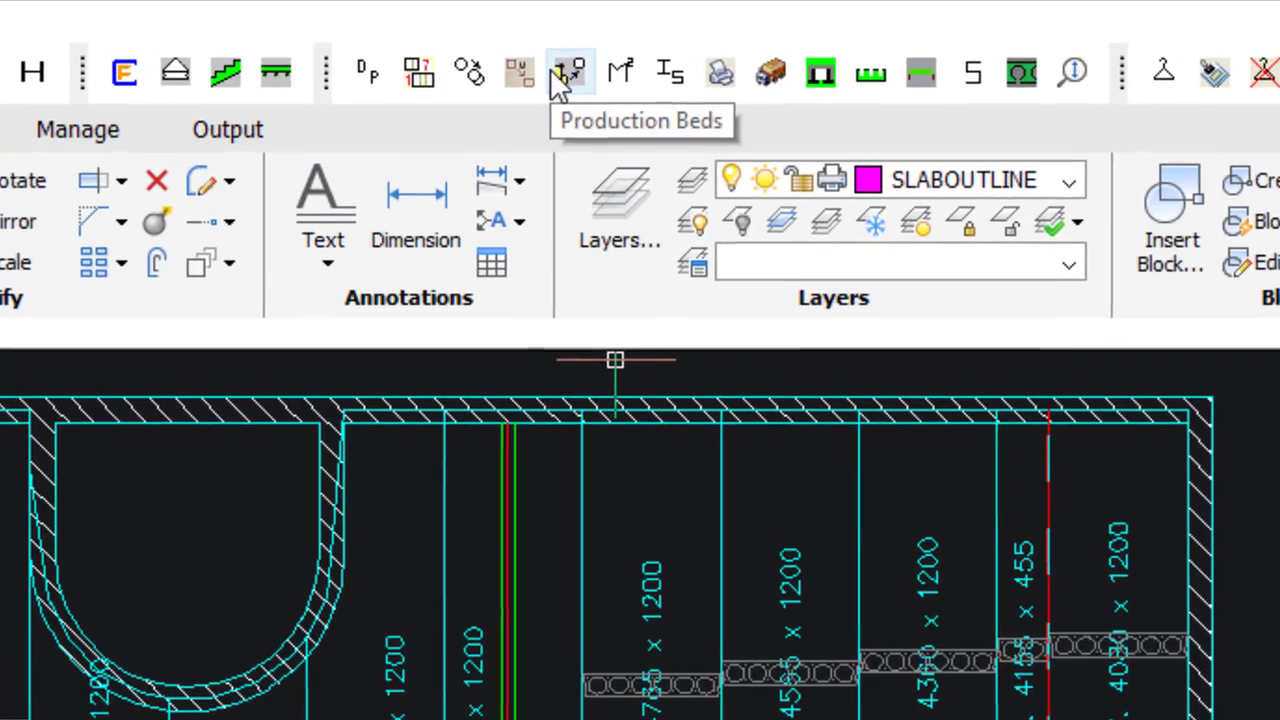
Step: Create the production bed layouts and export the works order to WorksOrder.xls
left_click(556, 74)
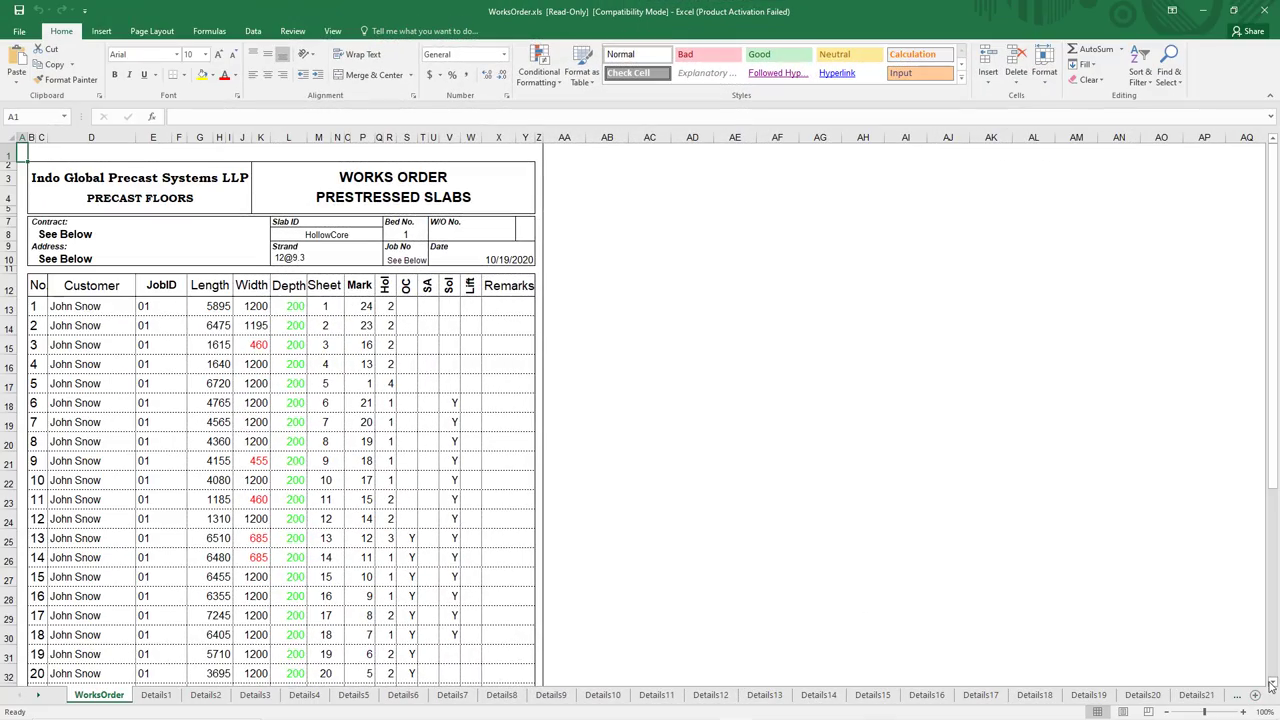
Step: Check the WorksOrder totals of 22 slabs, then view sheets Details2, Details4, Details13 and Details17
left_click_drag(1273, 683, 1273, 683)
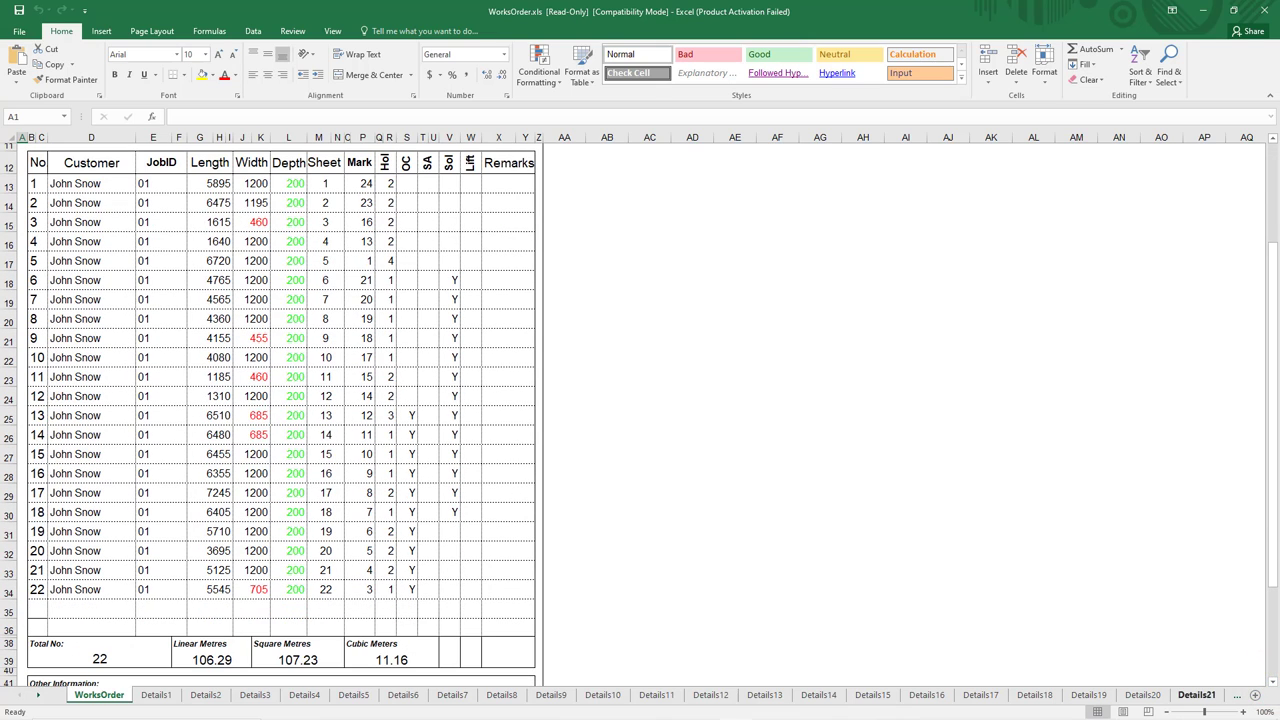
left_click(207, 697)
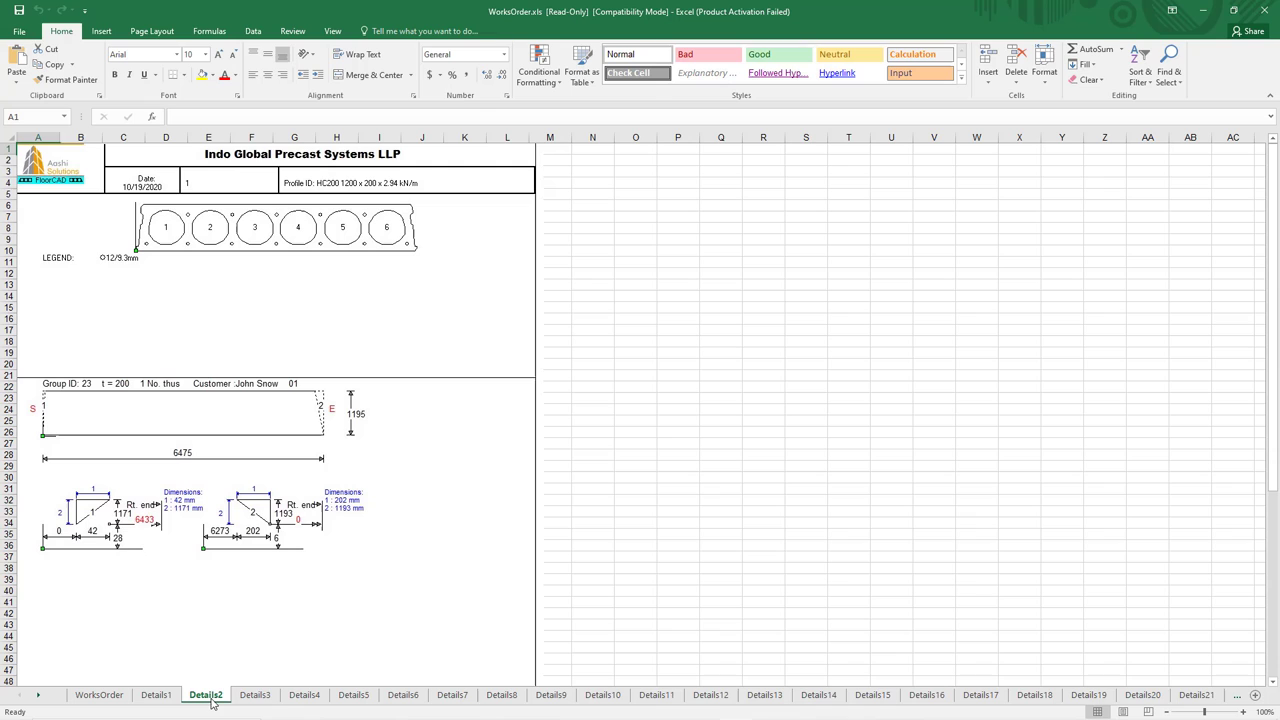
left_click(312, 695)
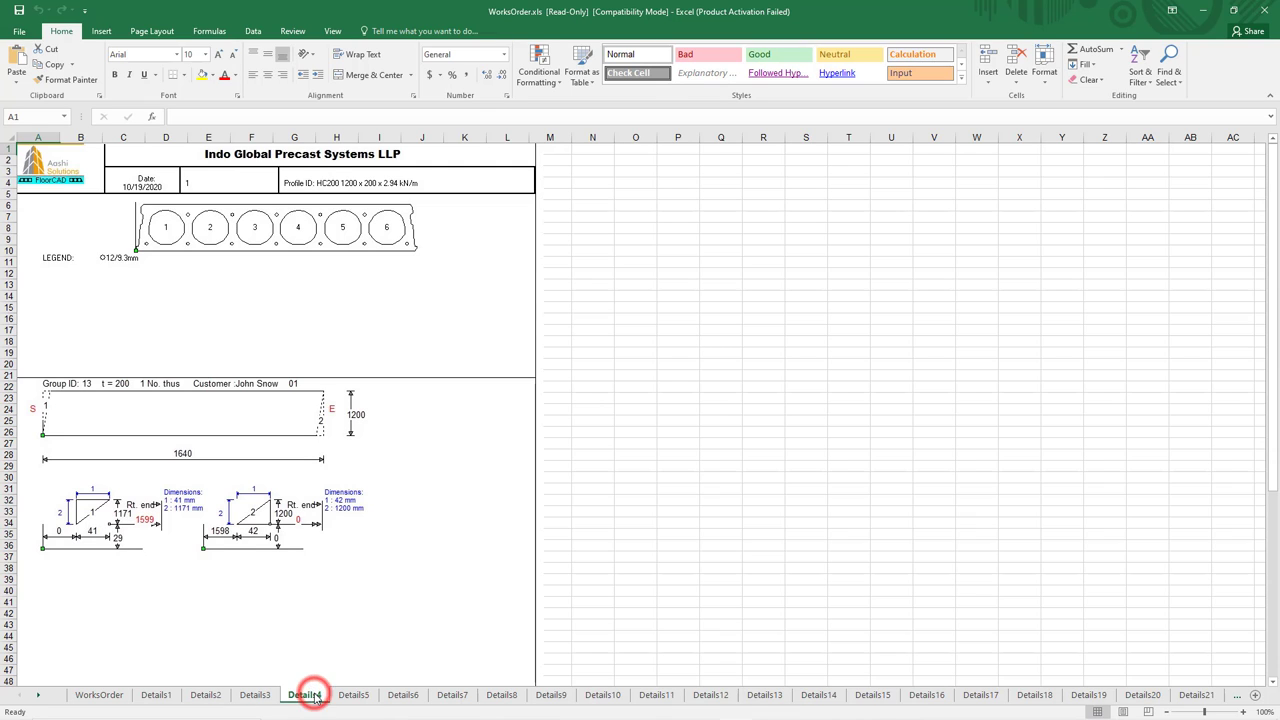
left_click(780, 696)
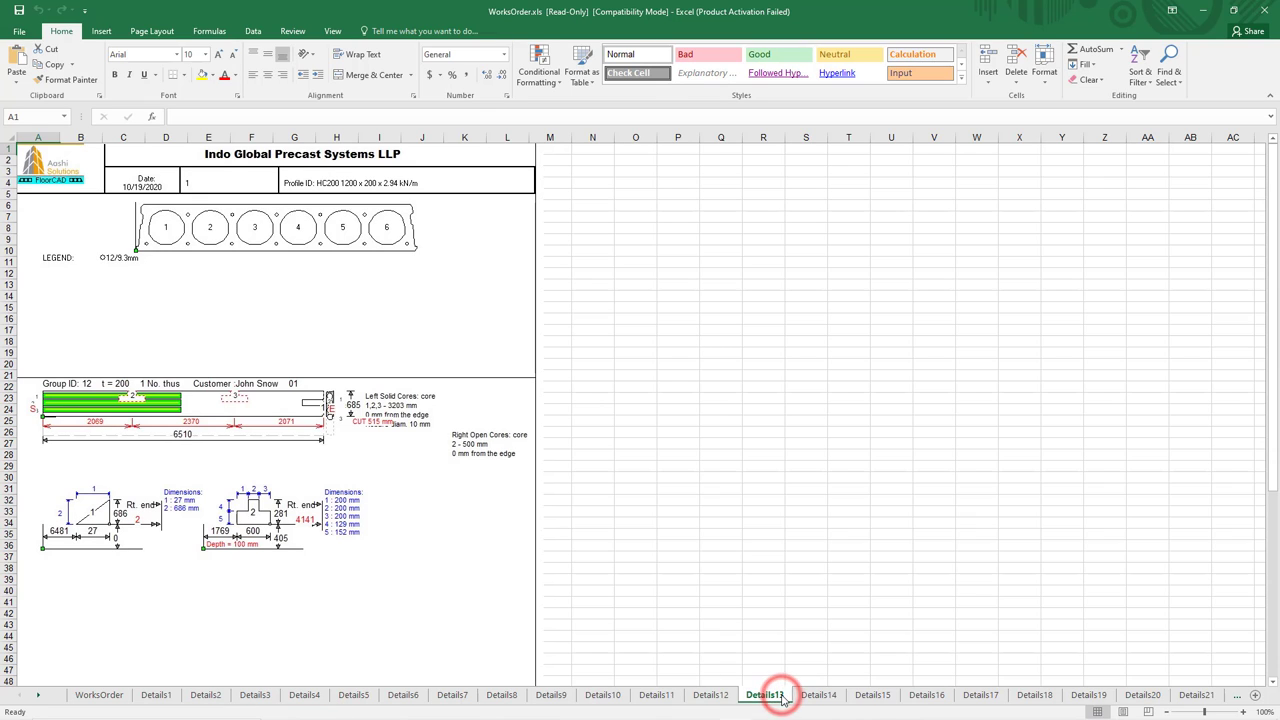
left_click(978, 697)
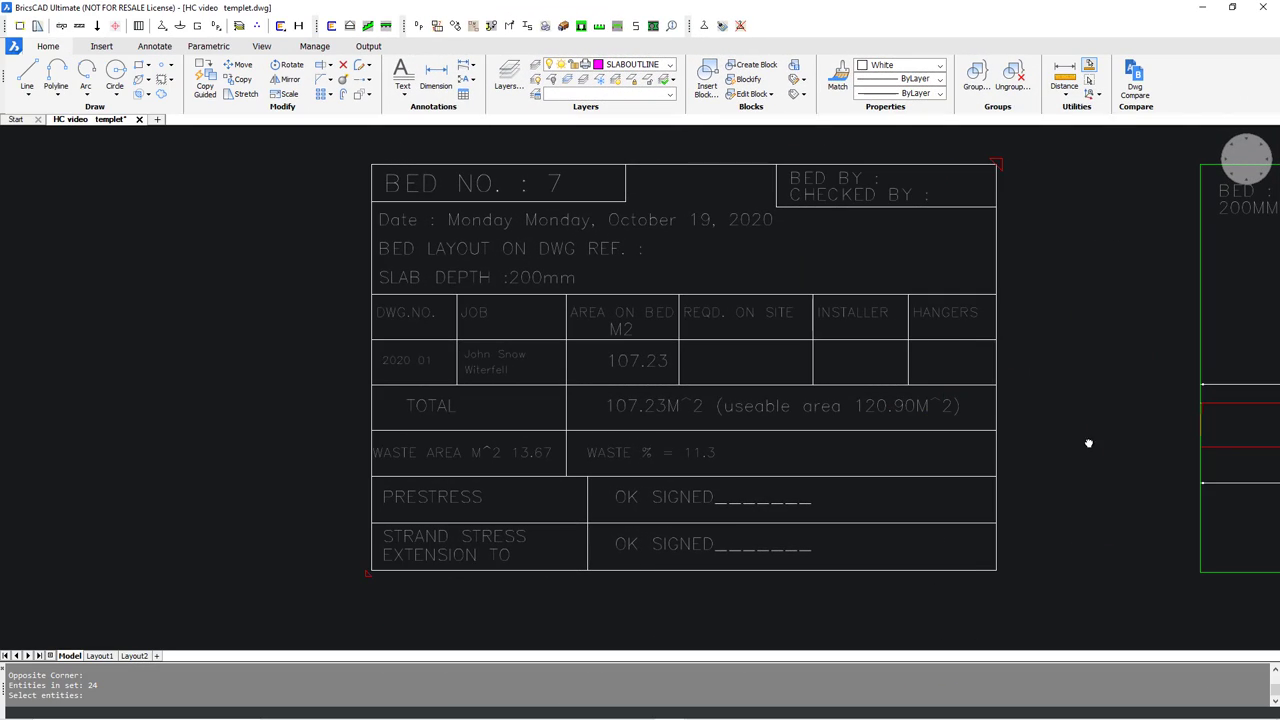
Step: Pan from the bed layout table to the Bed 1 (200MM) layout, then on to page 2 of 4
mouse_move(1089, 443)
middle_mouse_down()
mouse_move(380, 443)
mouse_move(2, 415)
middle_mouse_up()
mouse_move(1193, 432)
middle_mouse_down()
mouse_move(1000, 457)
mouse_move(5, 460)
middle_mouse_up()
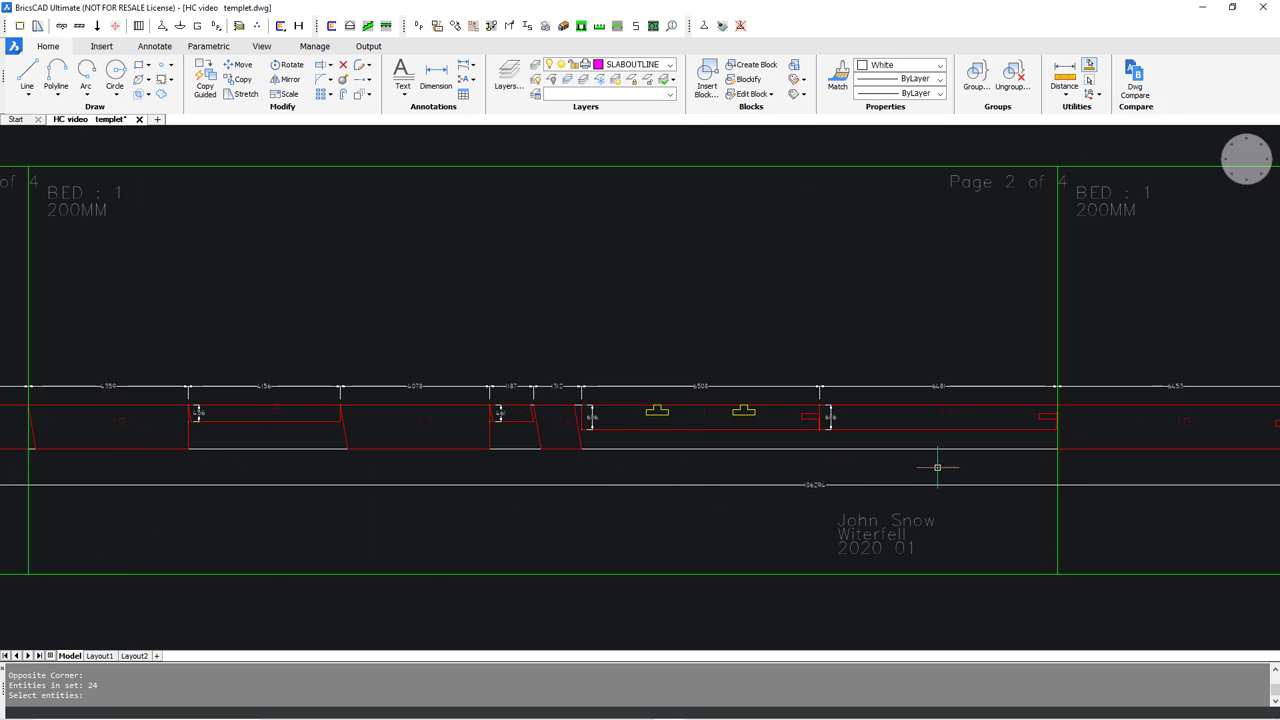